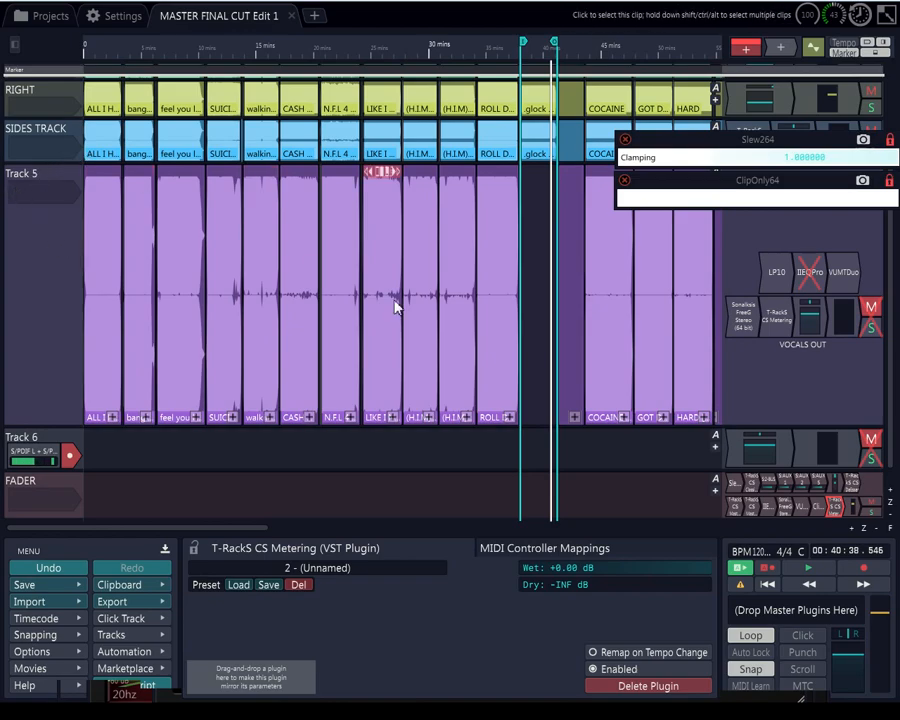
Look over the song clips on all tracks along the full length of the master edit's timeline
left_click_drag(889, 463, 888, 415)
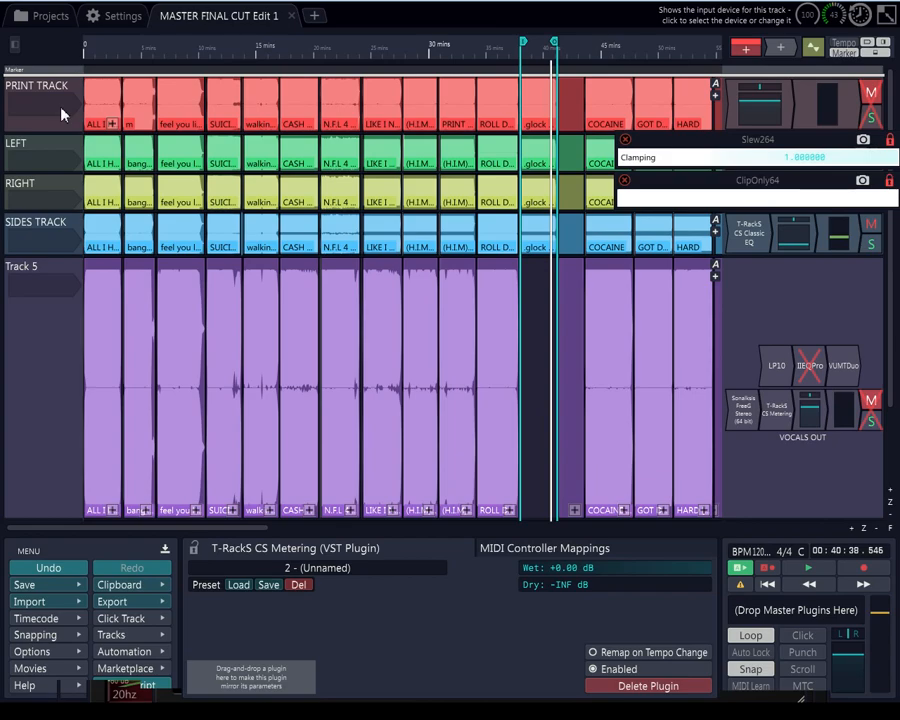
scroll(103, 107, "up", 2)
scroll(103, 107, "up", 1)
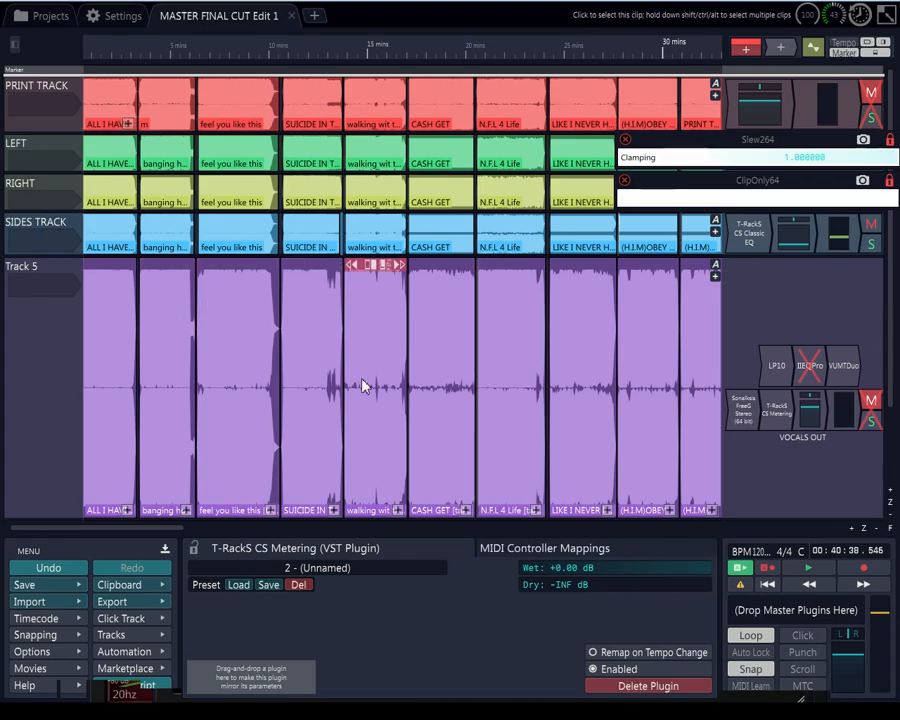
scroll(248, 266, "down", 6)
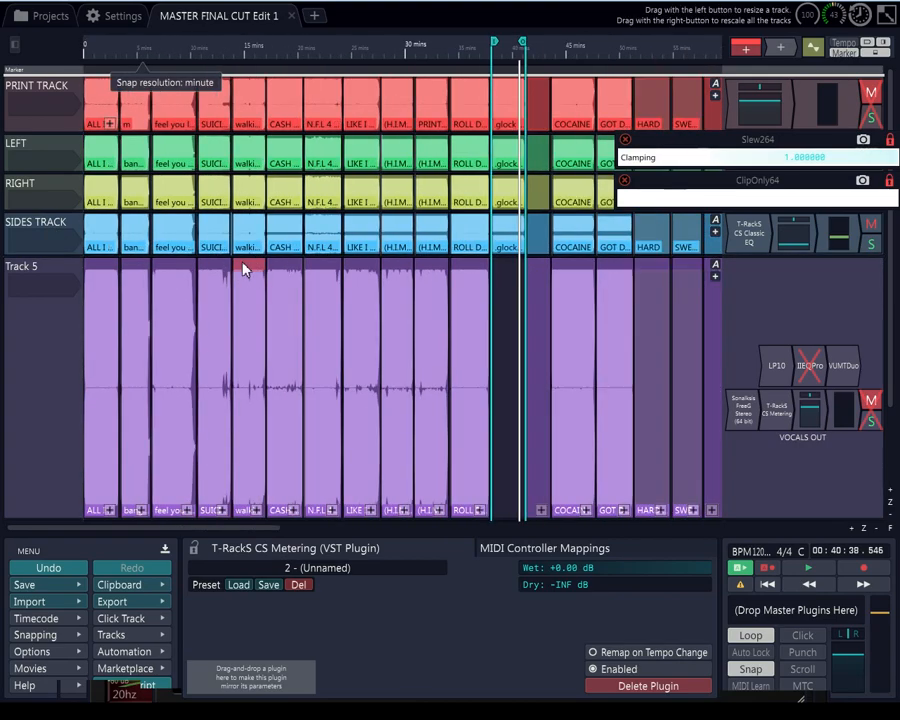
scroll(473, 272, "up", 8)
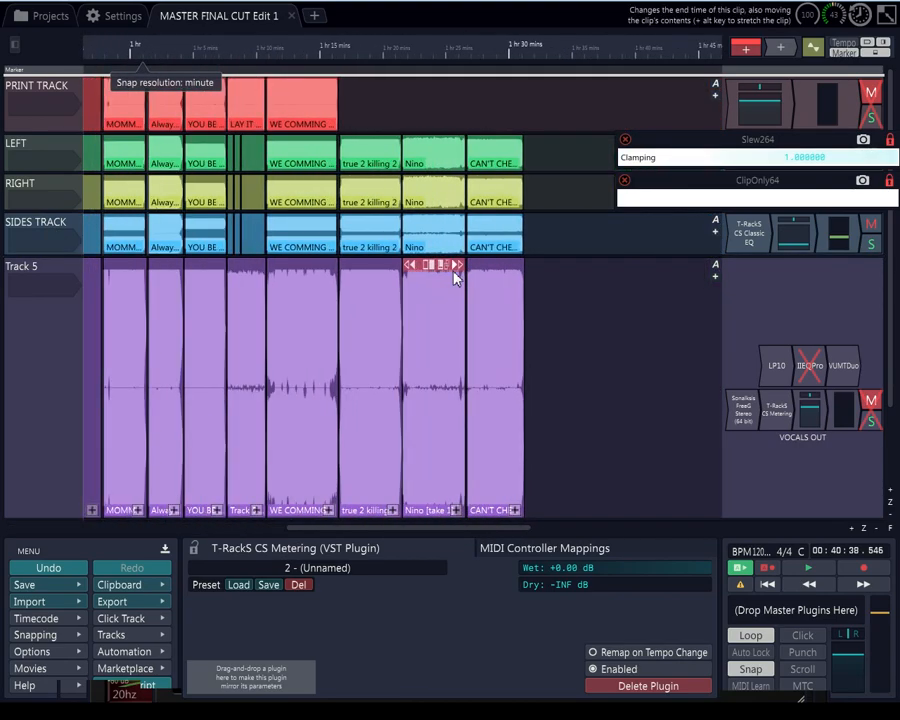
left_click_drag(530, 527, 35, 560)
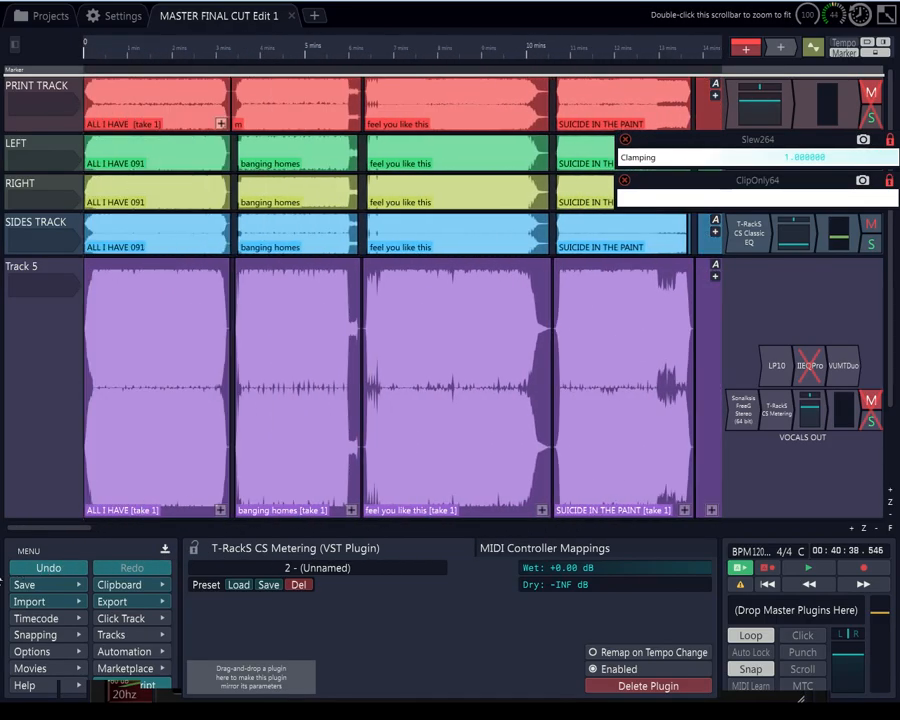
scroll(212, 280, "down", 2)
scroll(212, 278, "down", 6)
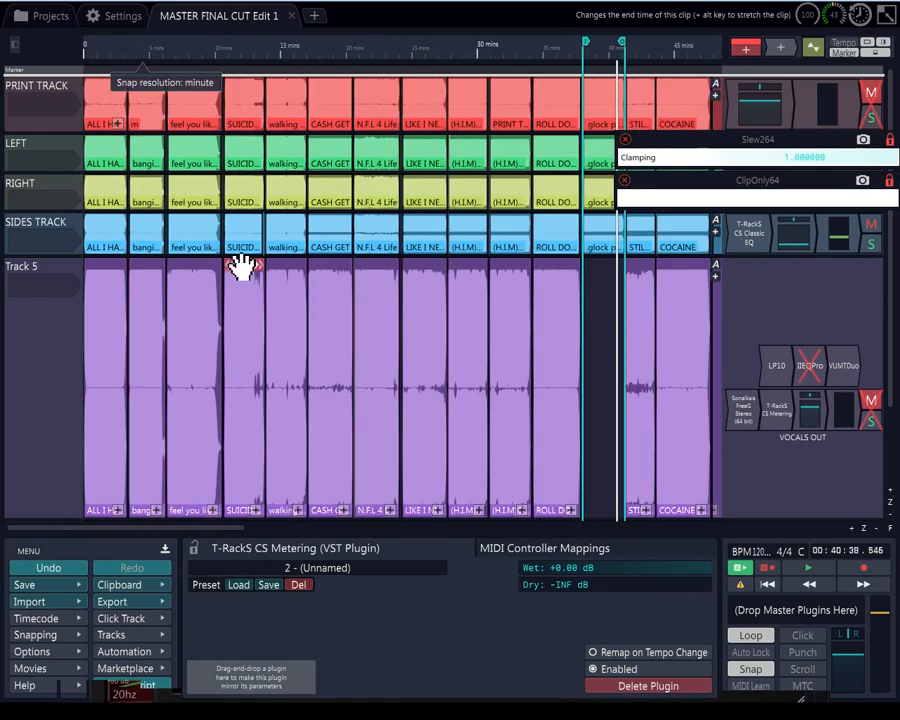
scroll(396, 237, "up", 5)
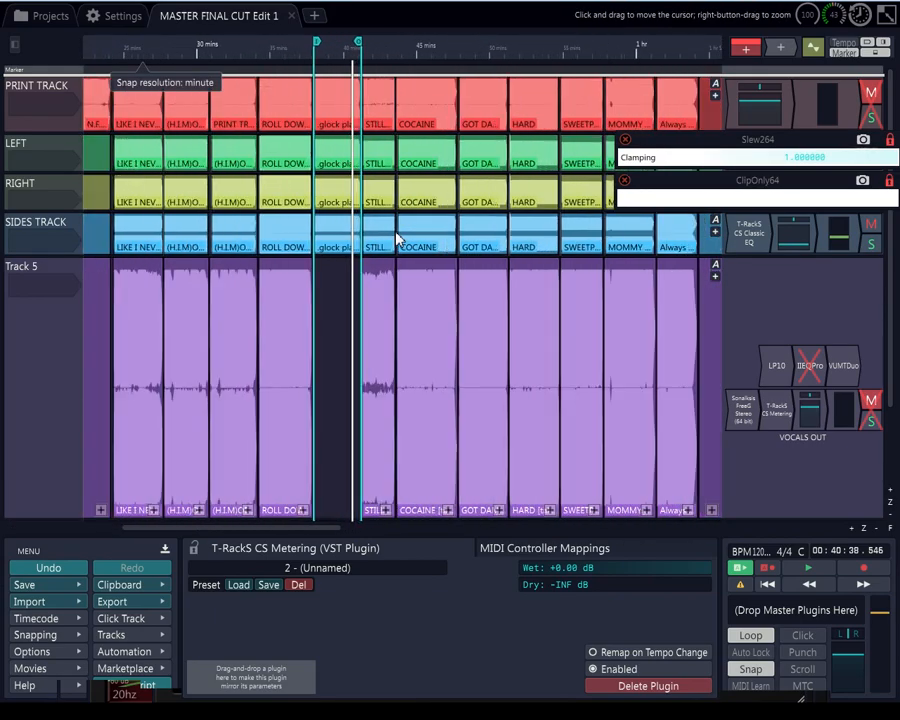
Review the LEFT, RIGHT and SIDES TRACK properties and close the floating Slew264 and ClipOnly64 plugin windows
left_click(26, 146)
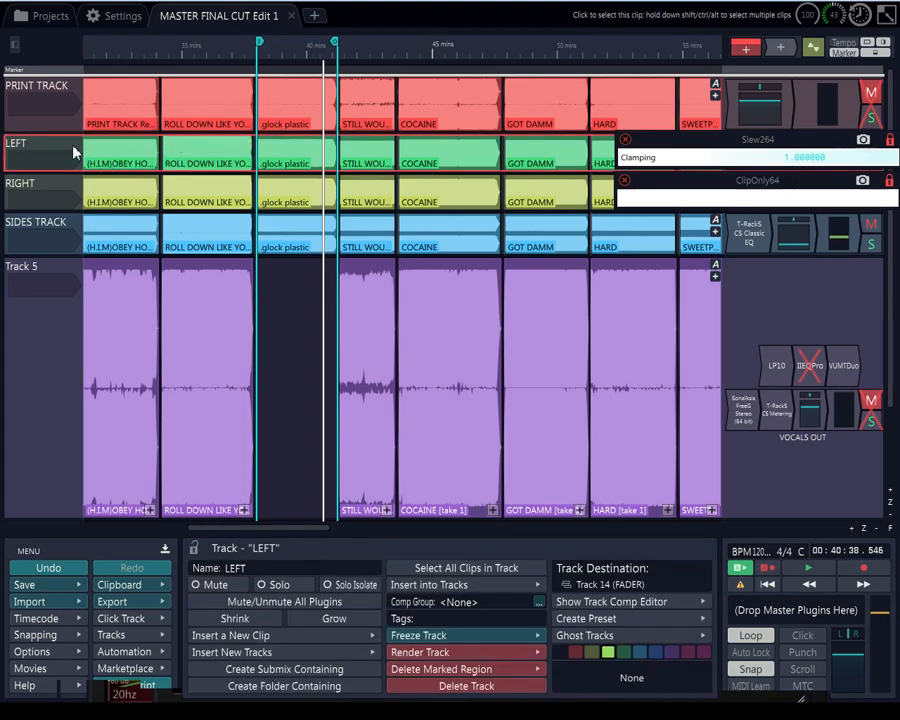
left_click(32, 190)
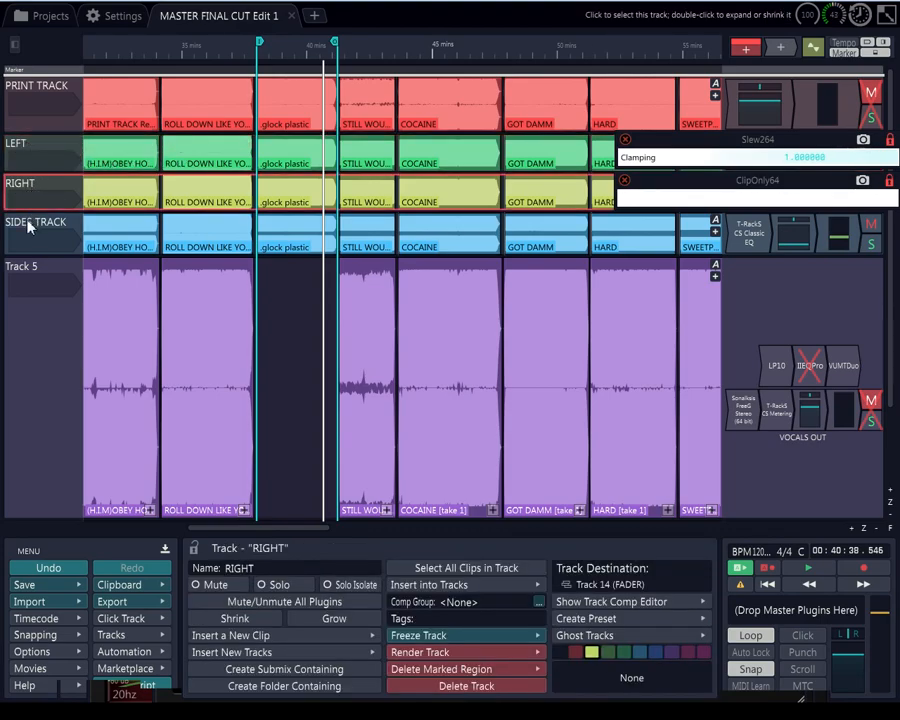
left_click(48, 223)
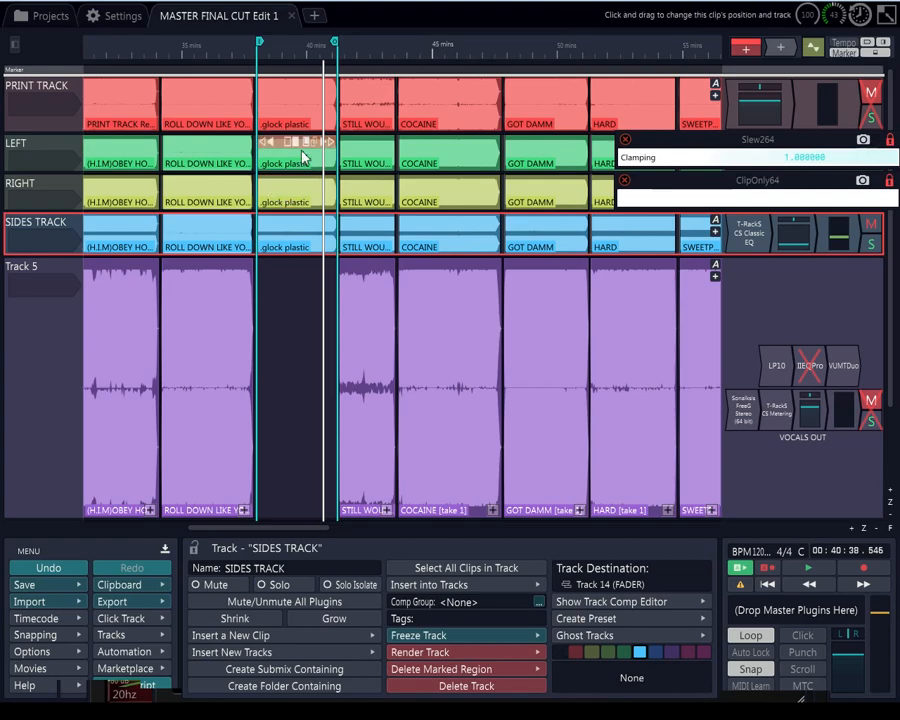
left_click(625, 140)
left_click(624, 180)
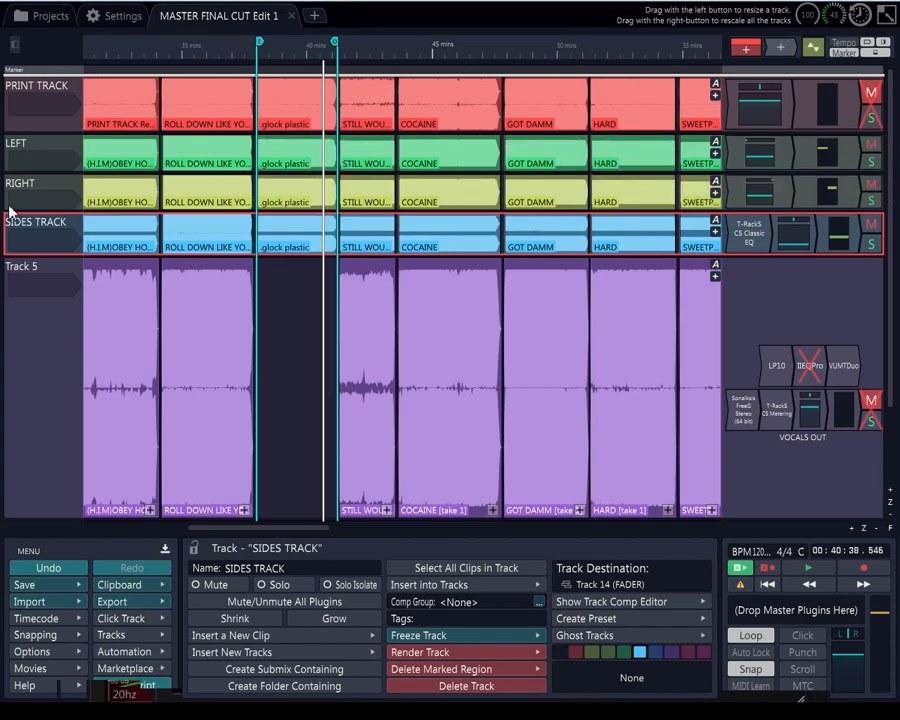
Inspect the .glock plastic clips on the LEFT and RIGHT tracks and the properties of the PRINT TRACK
left_click(22, 145)
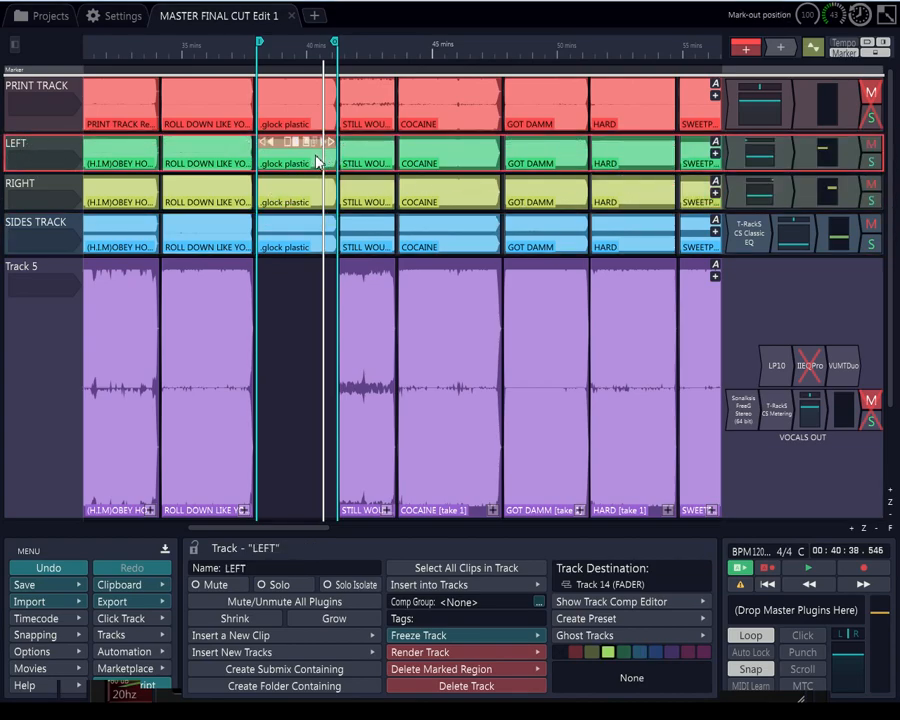
left_click(285, 147)
left_click(282, 188)
left_click(279, 165)
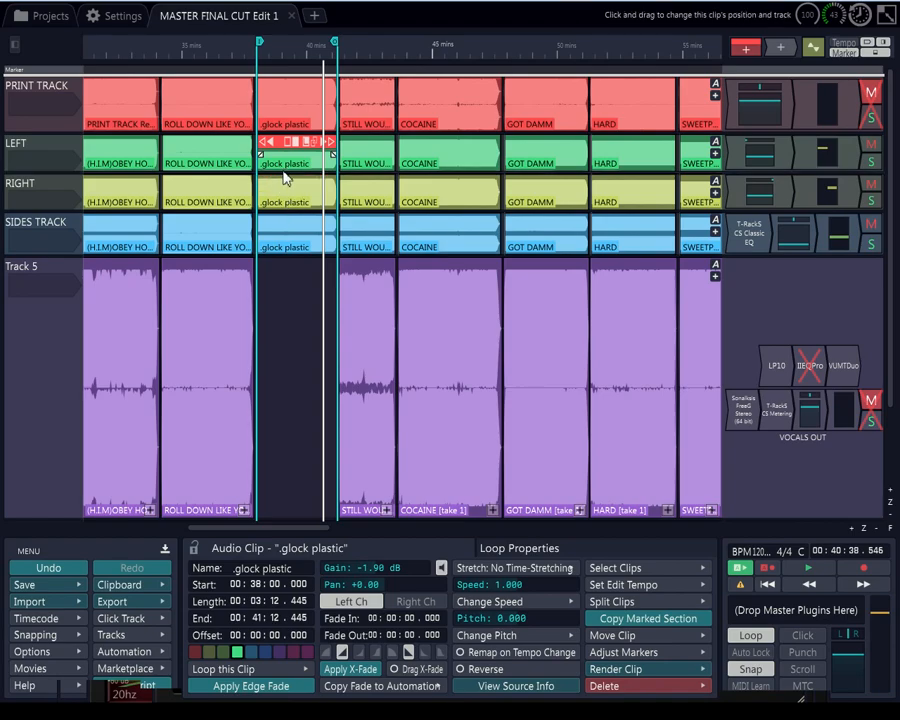
left_click(25, 94)
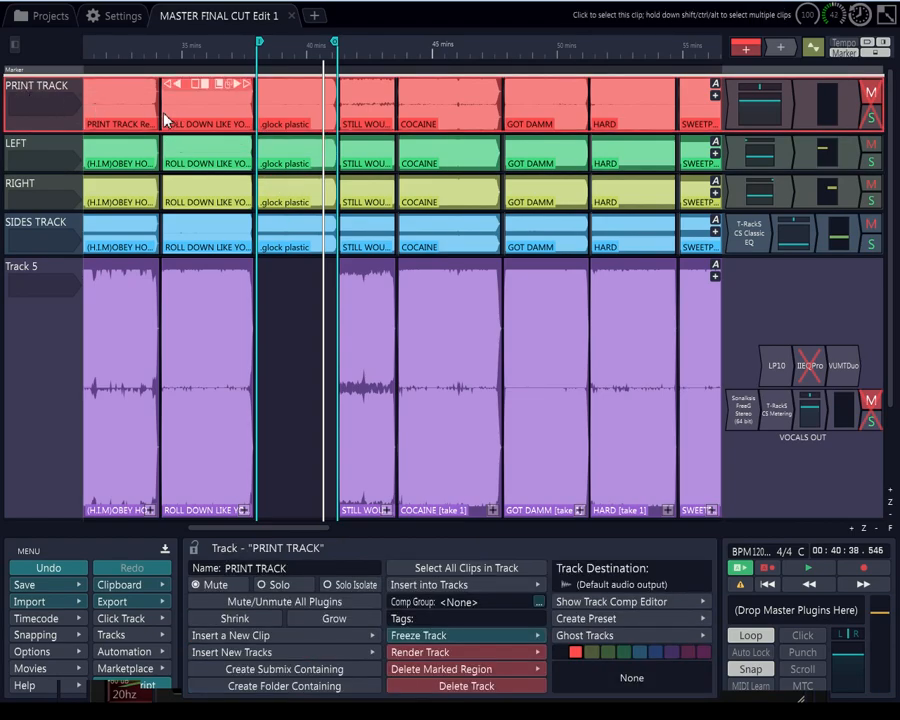
Rename Track 5 as Print 2
left_click(32, 272)
left_click(253, 568)
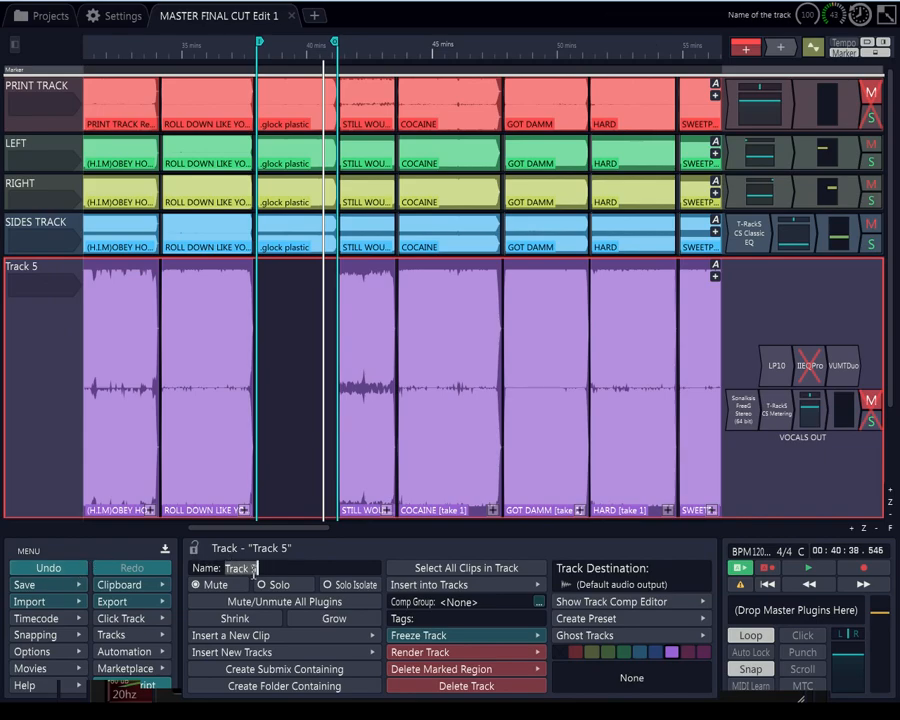
type("Print 2")
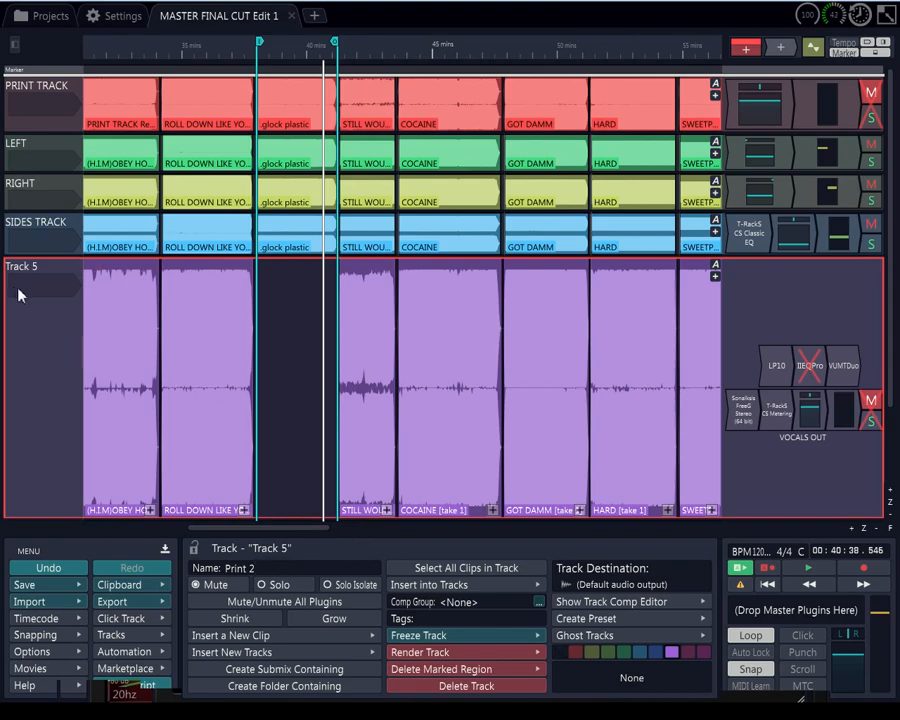
key("Return")
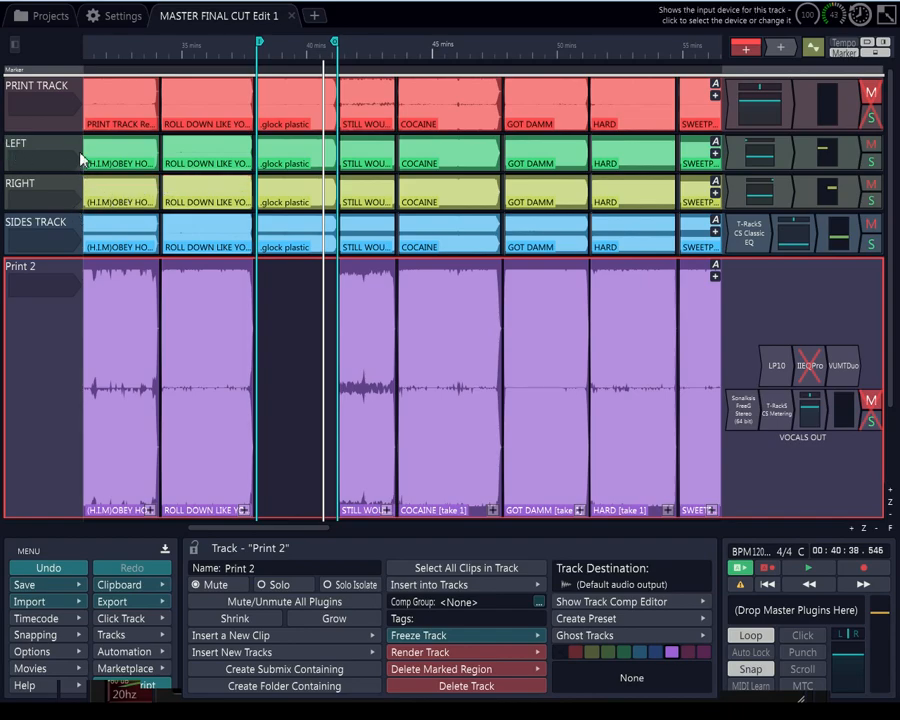
Try enabling the right channel on the LEFT track's .glock plastic clip and switch it back off
left_click(286, 150)
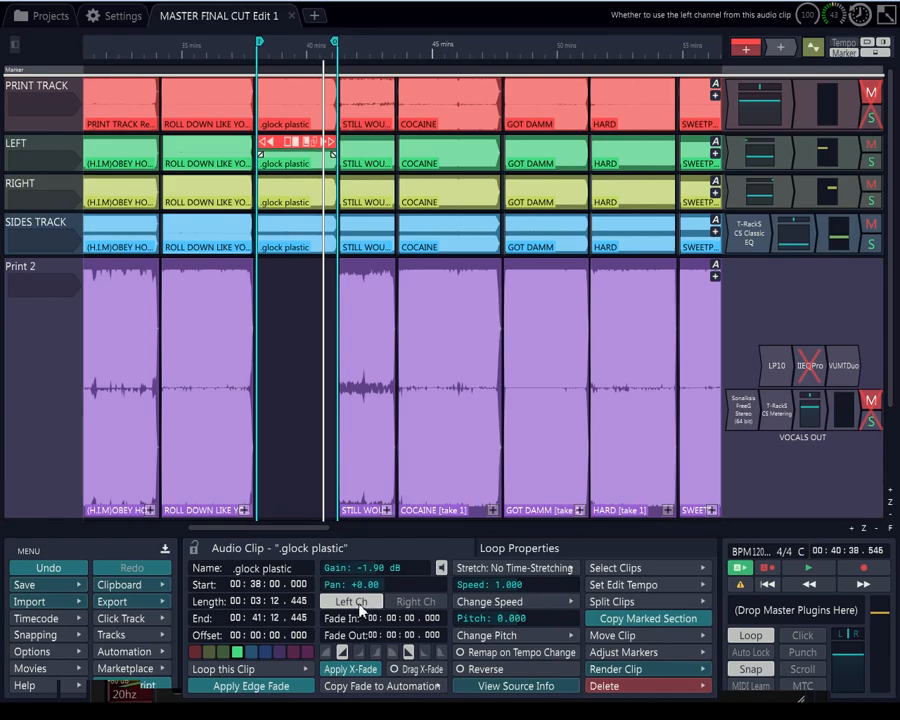
left_click(401, 603)
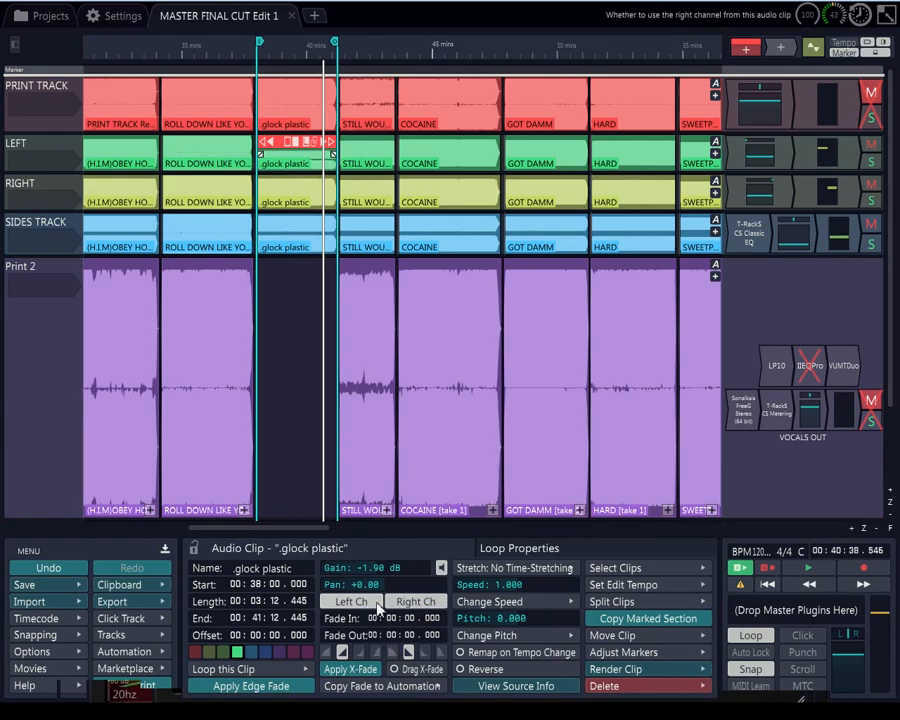
left_click(396, 603)
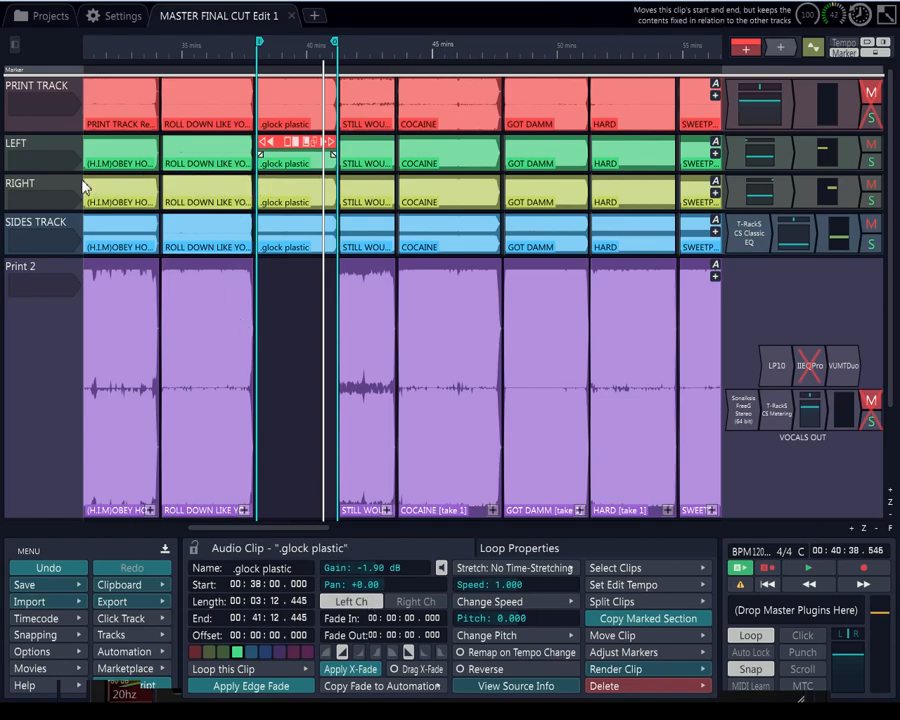
Check the left and right channel settings of the .glock plastic clips on the RIGHT track and the SIDES TRACK
left_click(291, 190)
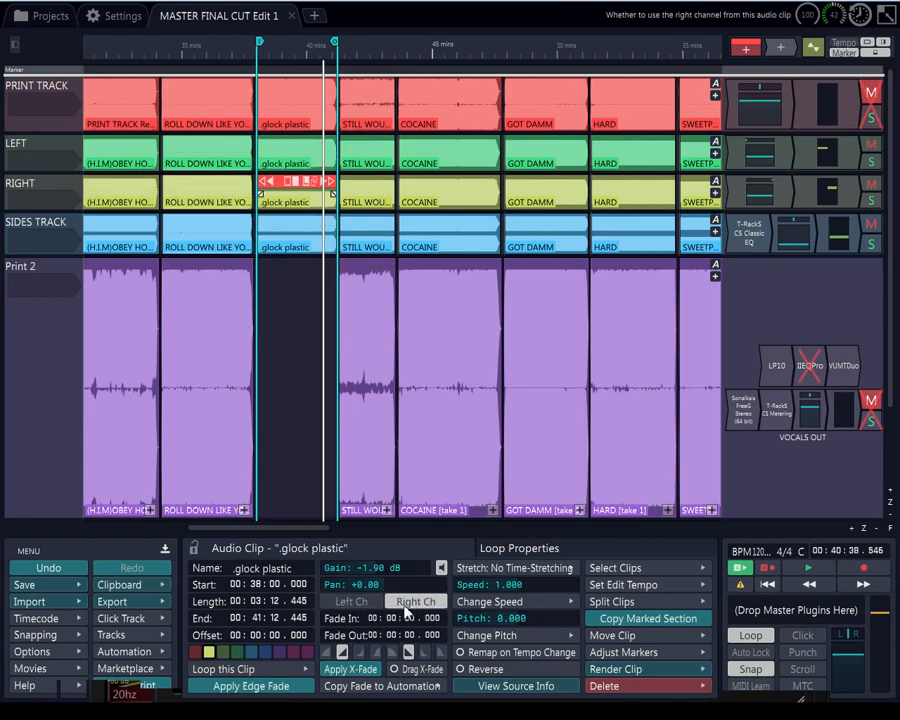
left_click(37, 236)
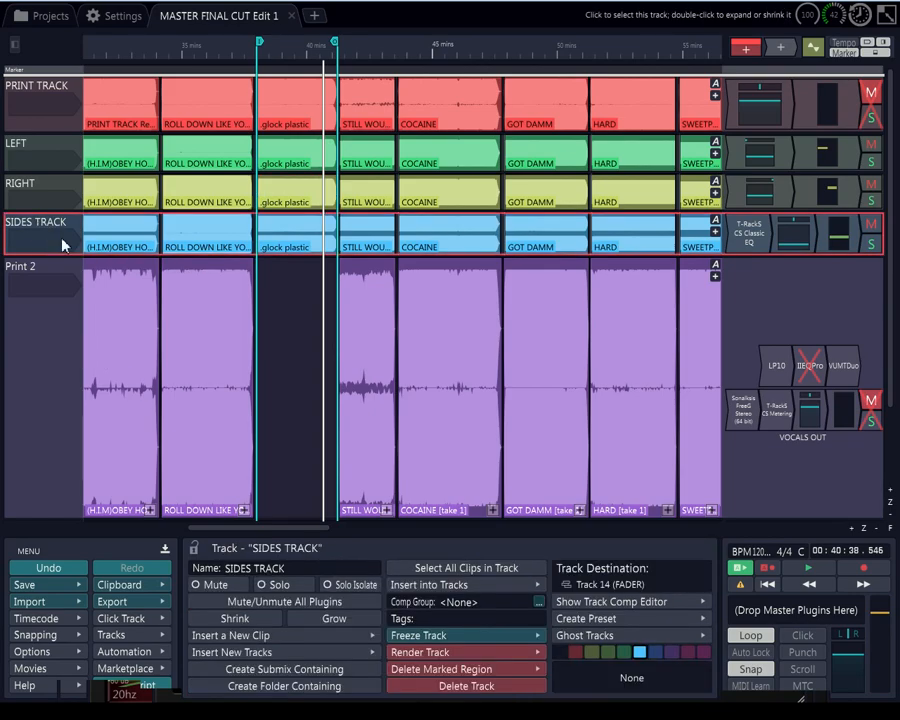
left_click(288, 229)
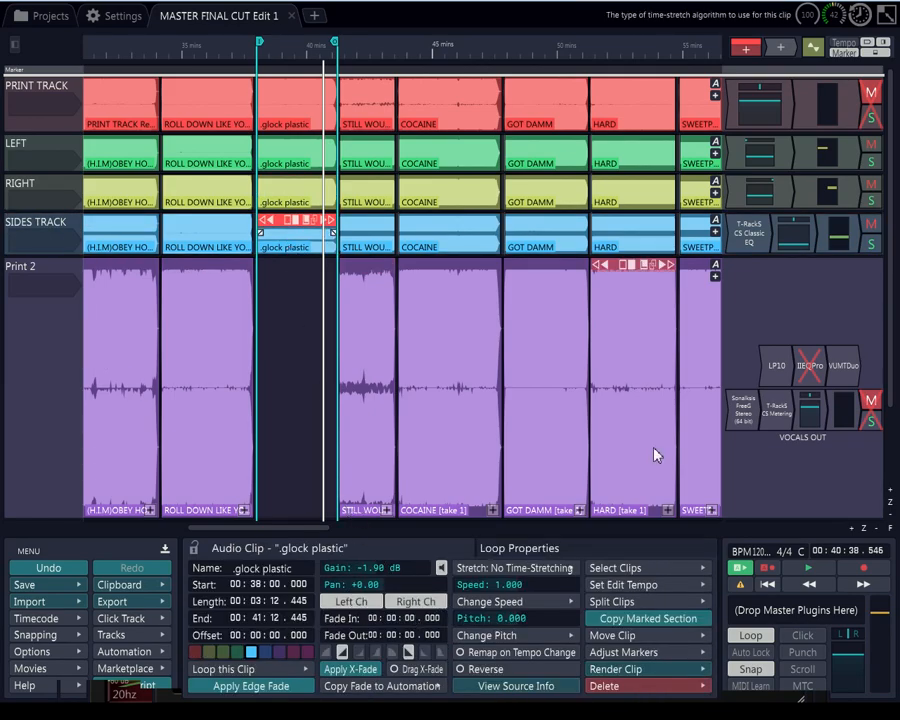
Open the SIDES TRACK's T-RackS CS Classic EQ, examine its side and mid settings, and close it
left_click(748, 236)
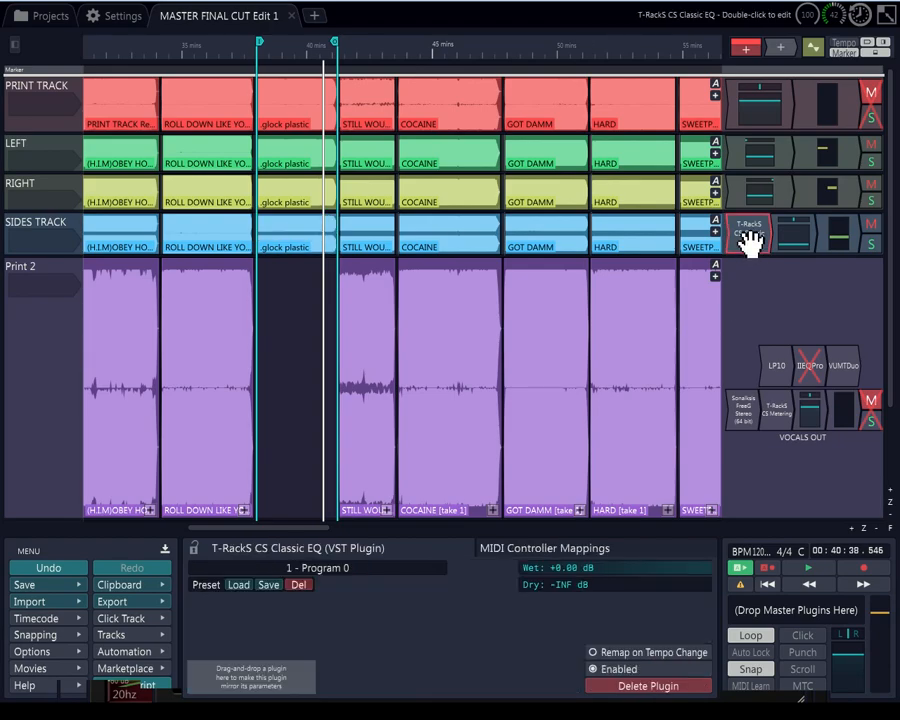
double_click(748, 237)
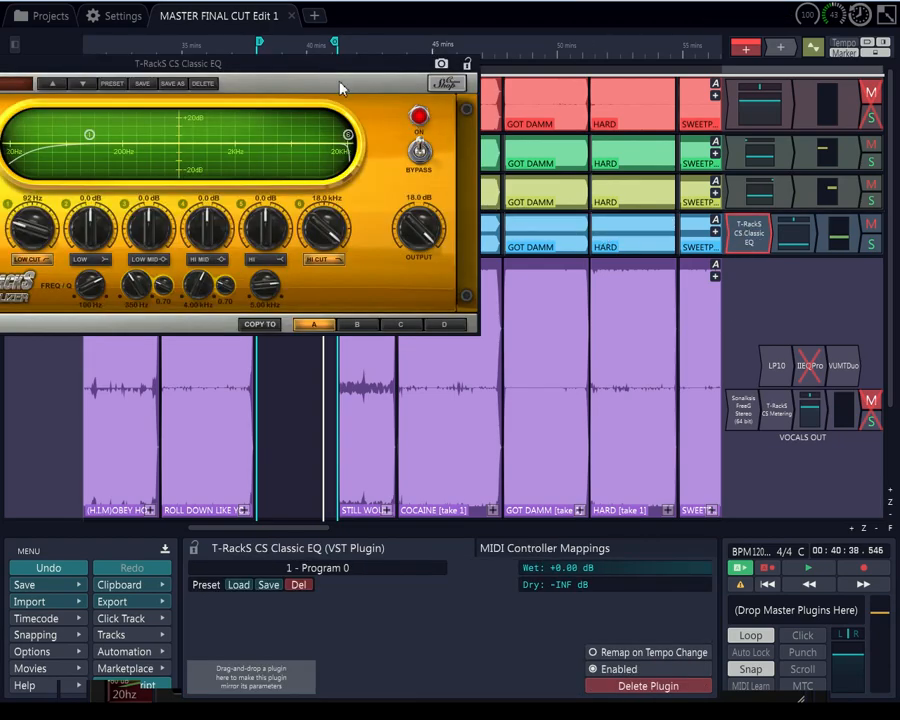
left_click_drag(329, 73, 521, 99)
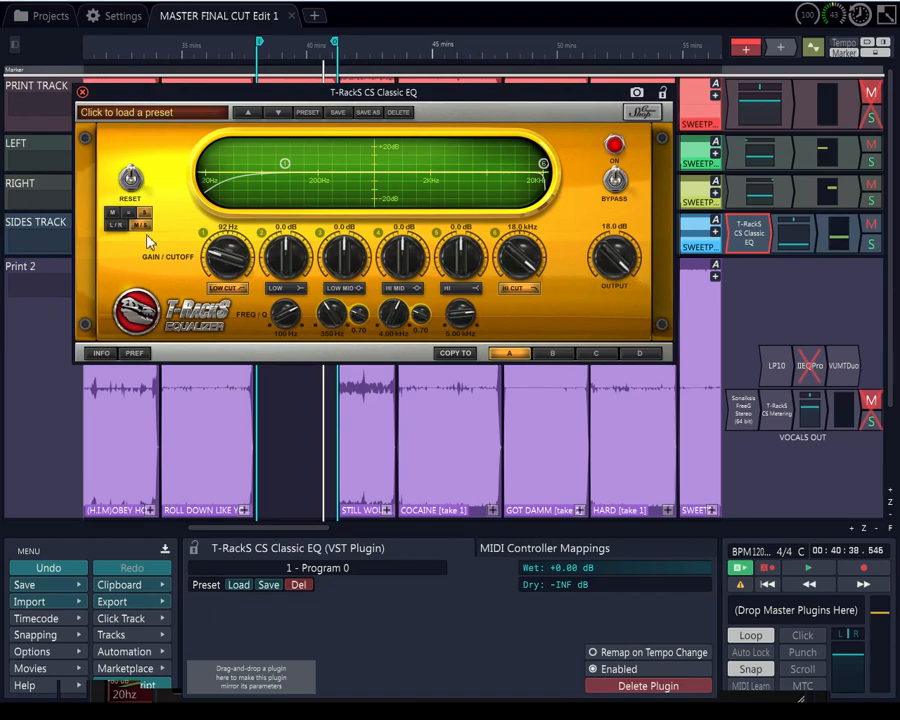
left_click(115, 218)
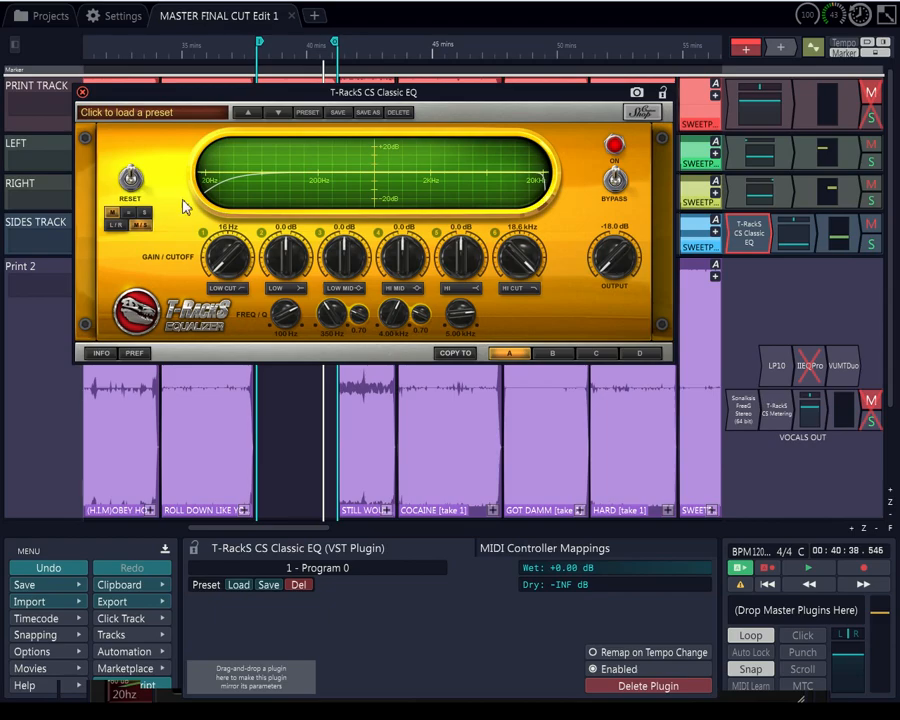
left_click(83, 93)
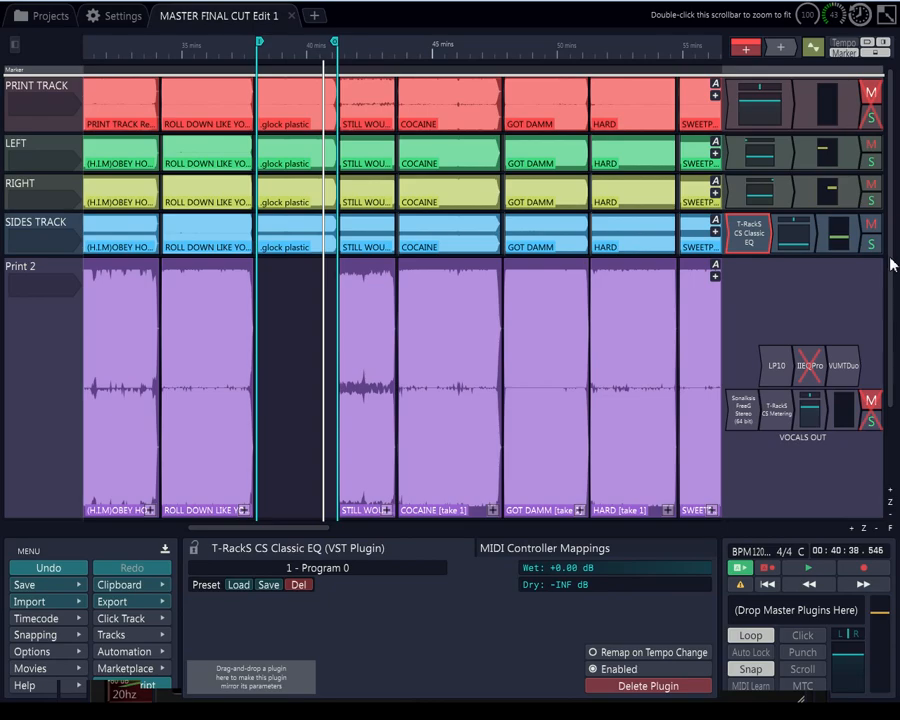
Increase the FADER track's height and widen the mixer area so its whole plugin chain is readable
scroll(893, 265, "down", 3)
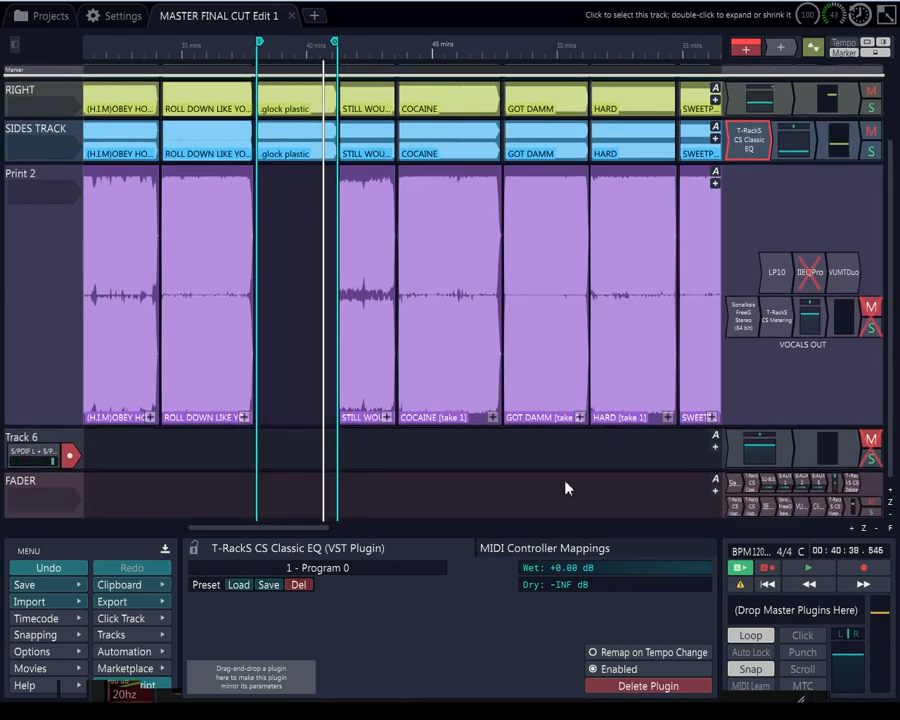
left_click(28, 484)
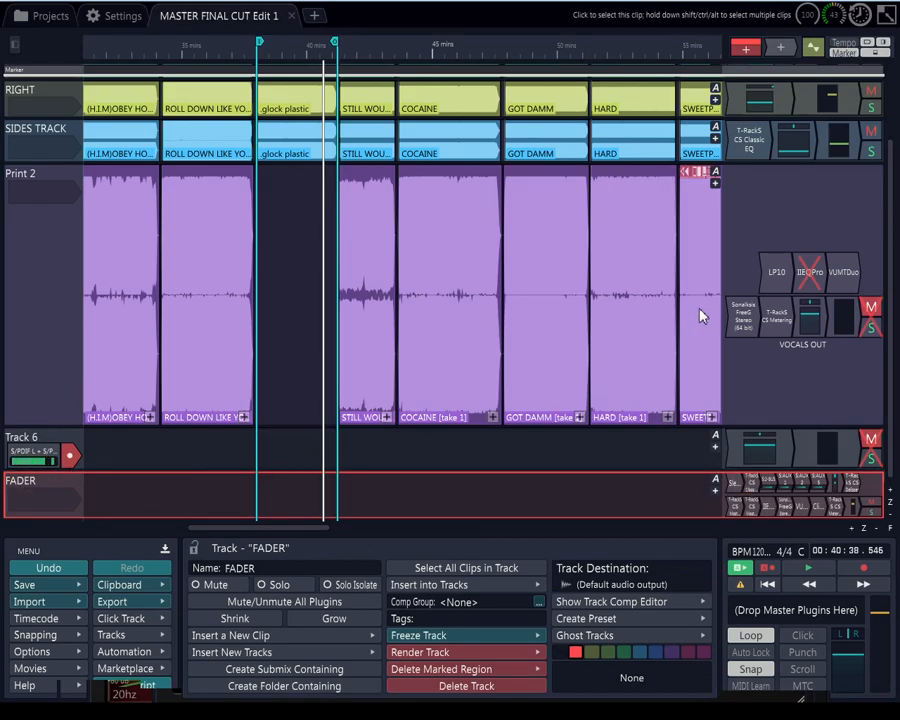
left_click(740, 490)
left_click(748, 484)
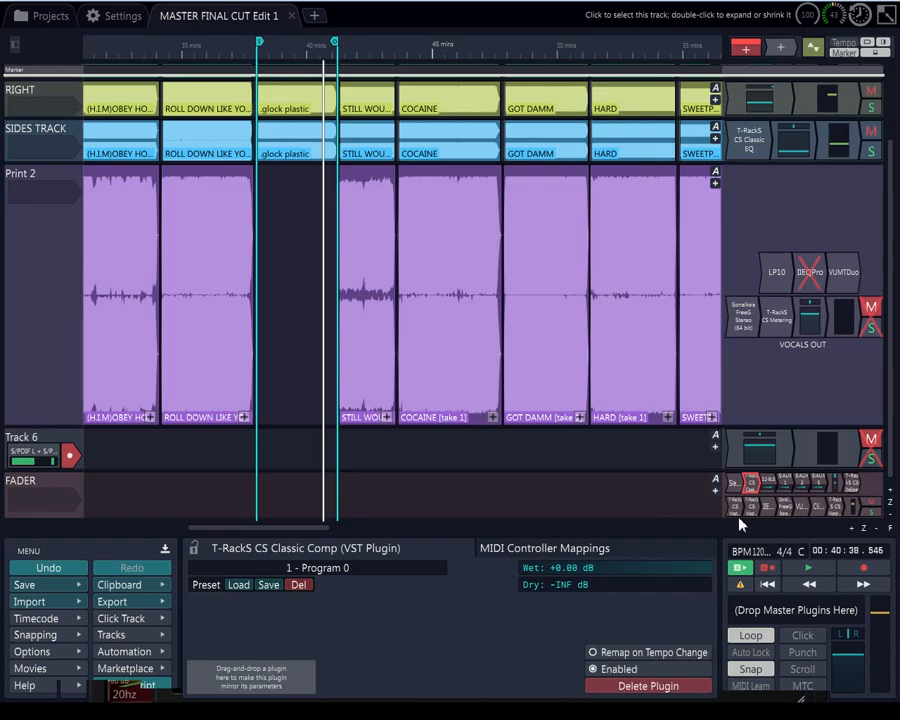
left_click_drag(739, 517, 740, 654)
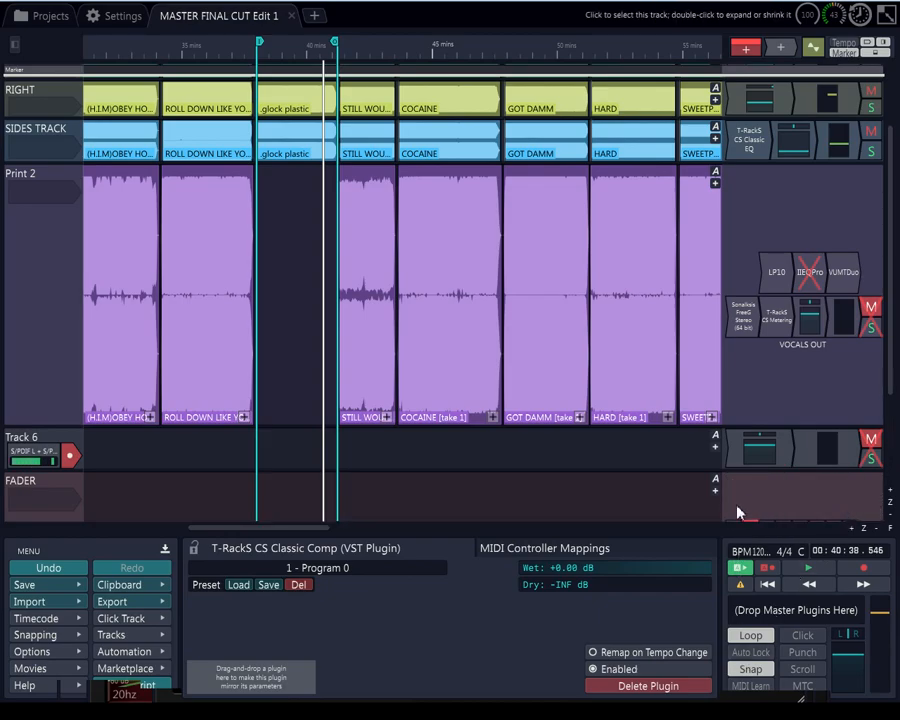
left_click_drag(722, 354, 557, 354)
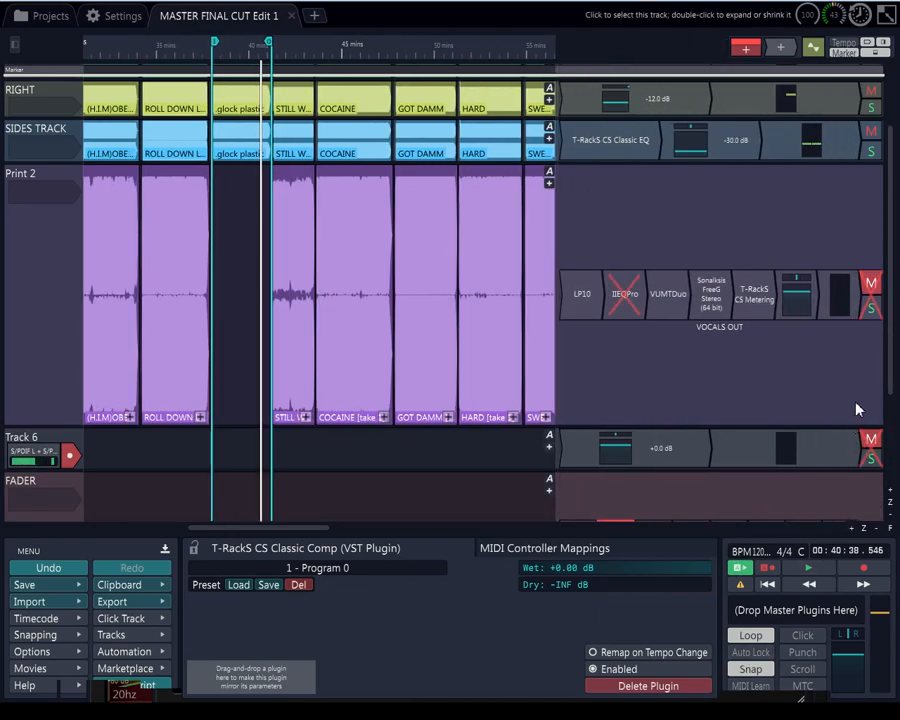
left_click_drag(886, 388, 890, 482)
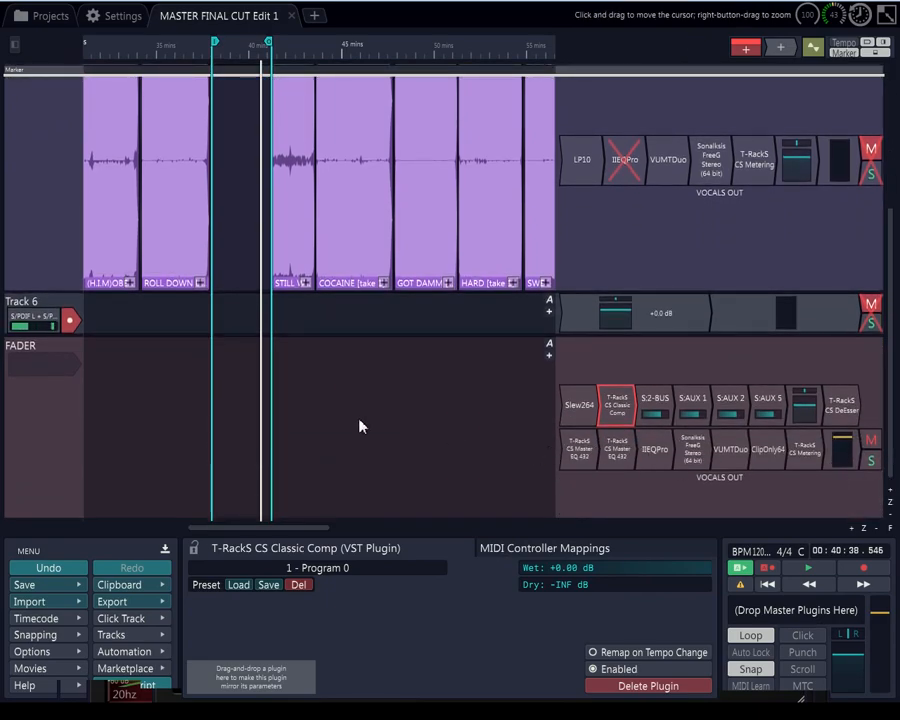
Go through the FADER track's 2-BUS, AUX 1, AUX 2 and AUX 5 sends and the T-RackS CS Classic Comp ahead of them
left_click(668, 406)
left_click(697, 405)
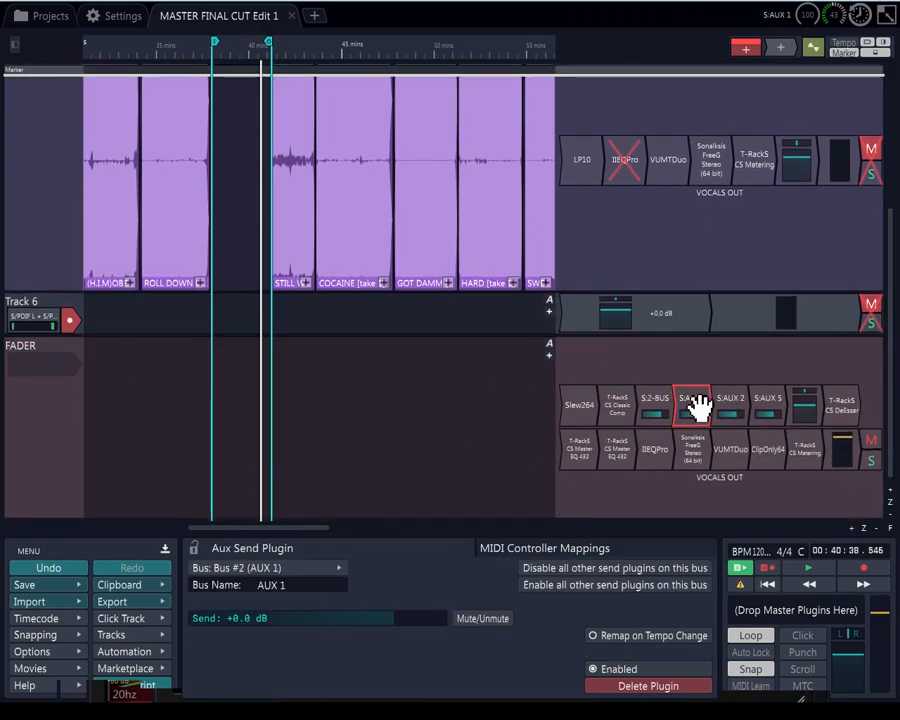
left_click(734, 405)
left_click(772, 400)
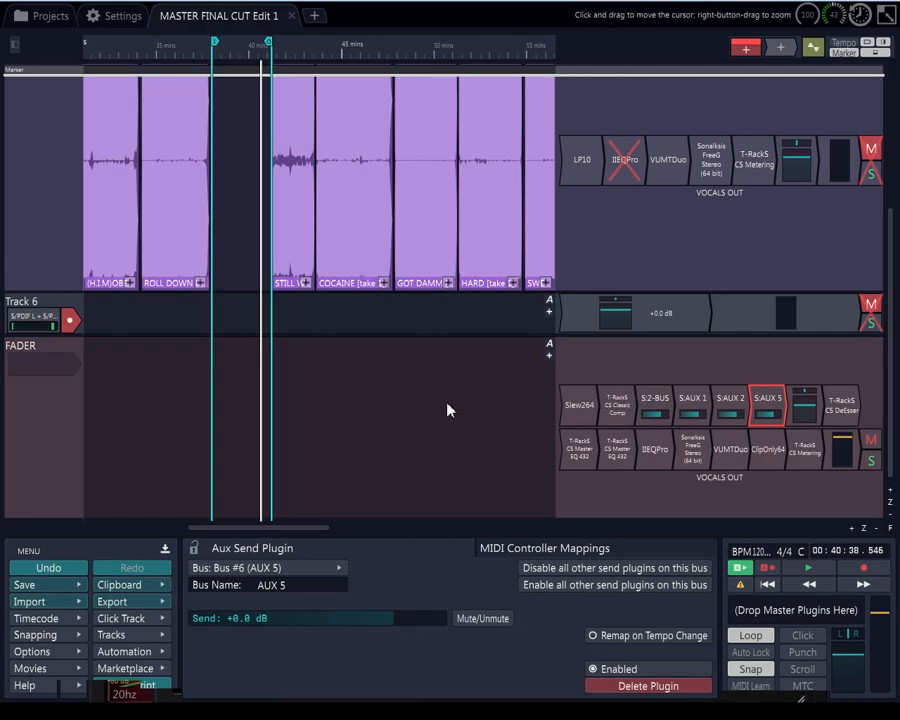
left_click(619, 405)
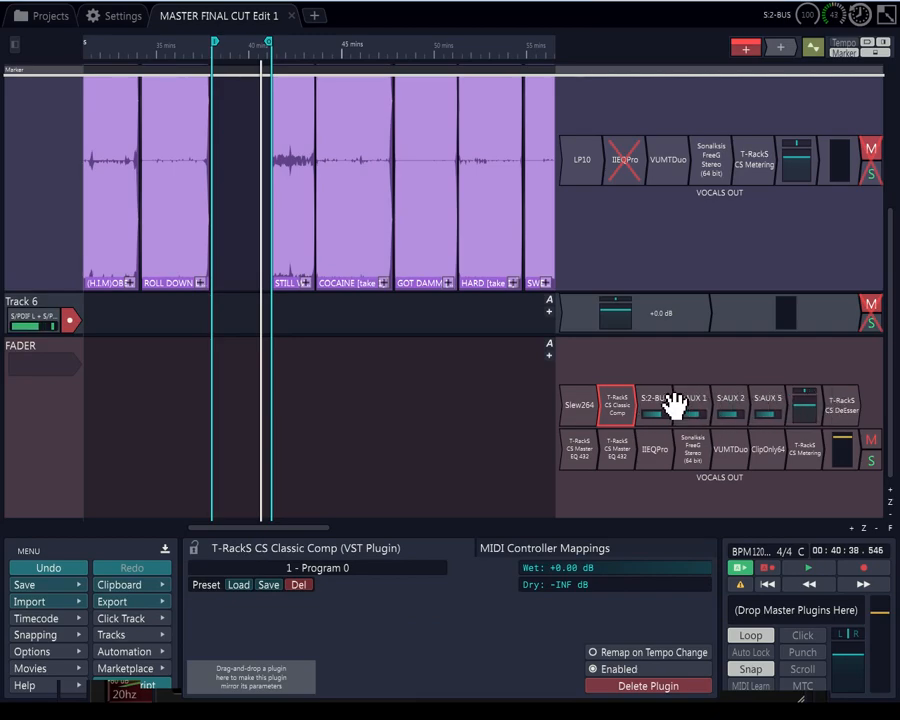
left_click(667, 405)
left_click(700, 405)
left_click(732, 405)
left_click(767, 405)
left_click(655, 405)
left_click(700, 405)
left_click(735, 405)
left_click(622, 405)
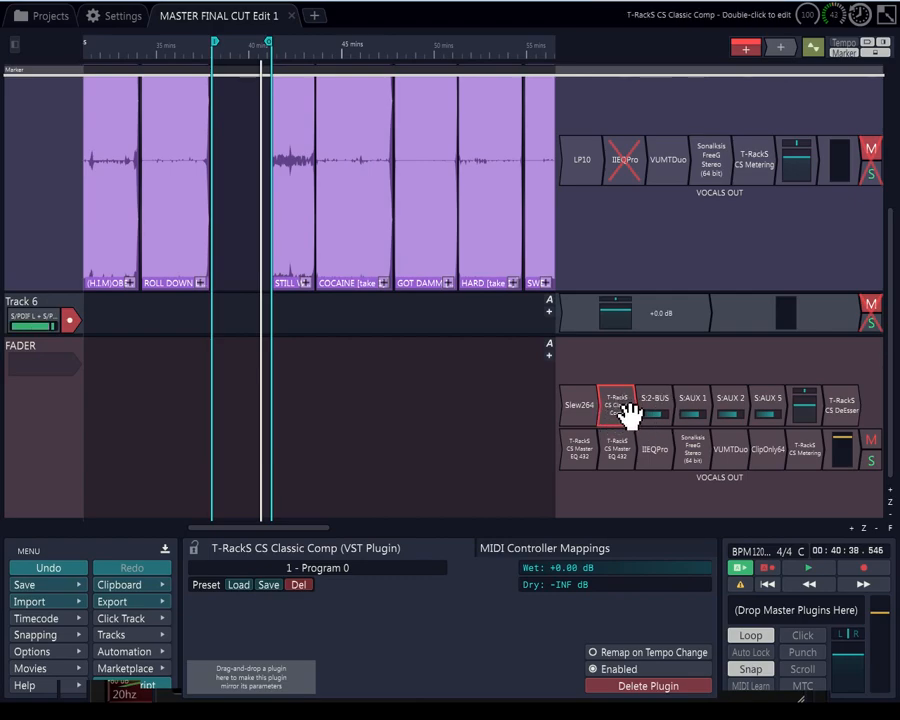
Open the FADER track's ClipOnly64 and Slew264 plugins and stack their windows clear of the FADER chain
left_click(783, 457)
double_click(783, 457)
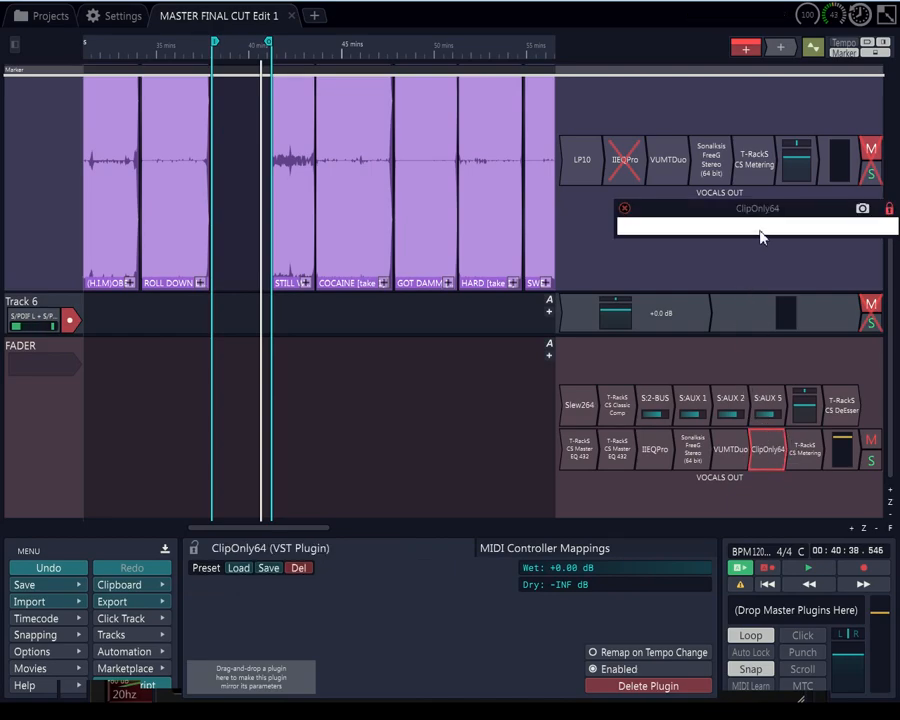
left_click_drag(767, 209, 715, 189)
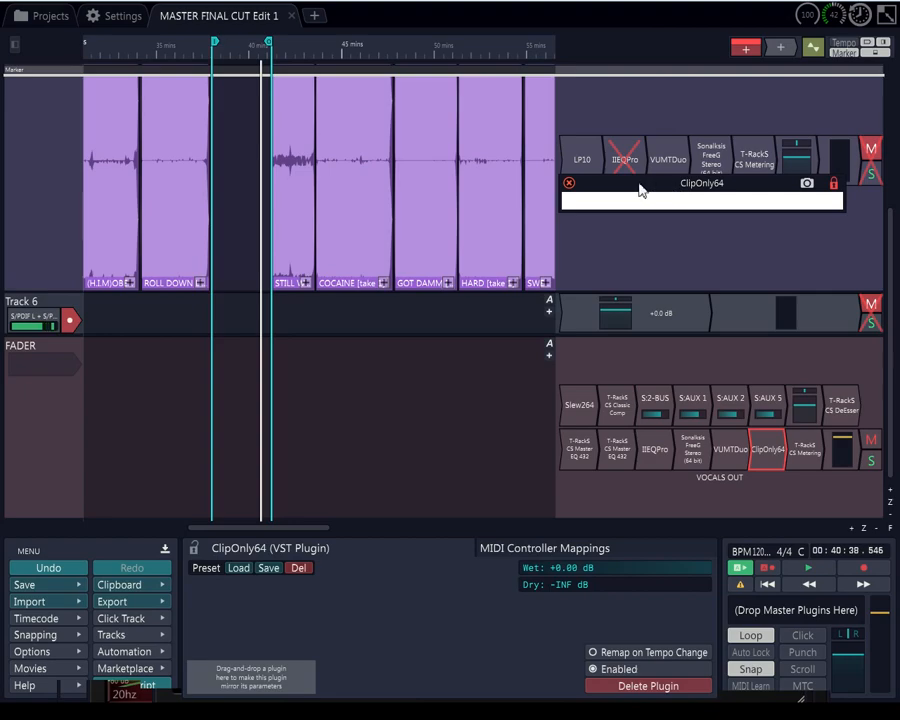
left_click_drag(641, 190, 633, 179)
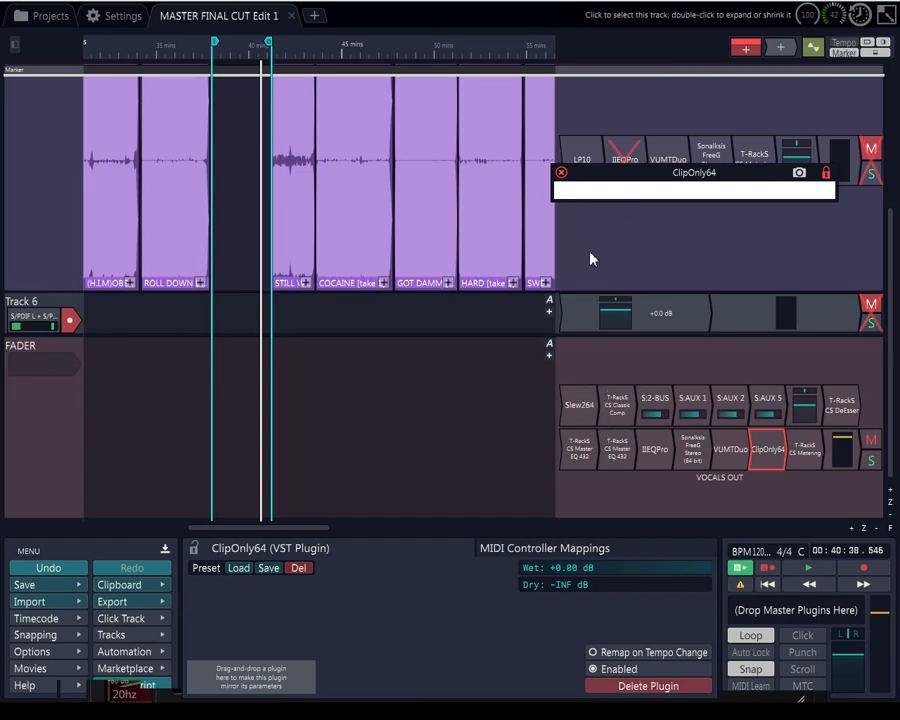
left_click_drag(586, 170, 596, 92)
double_click(591, 411)
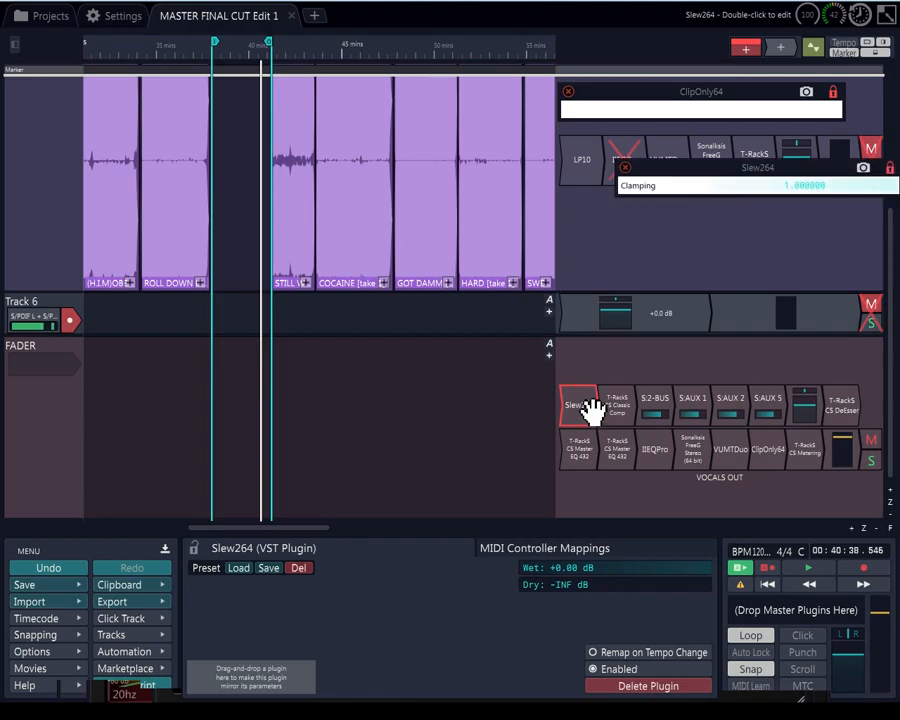
left_click_drag(697, 167, 641, 147)
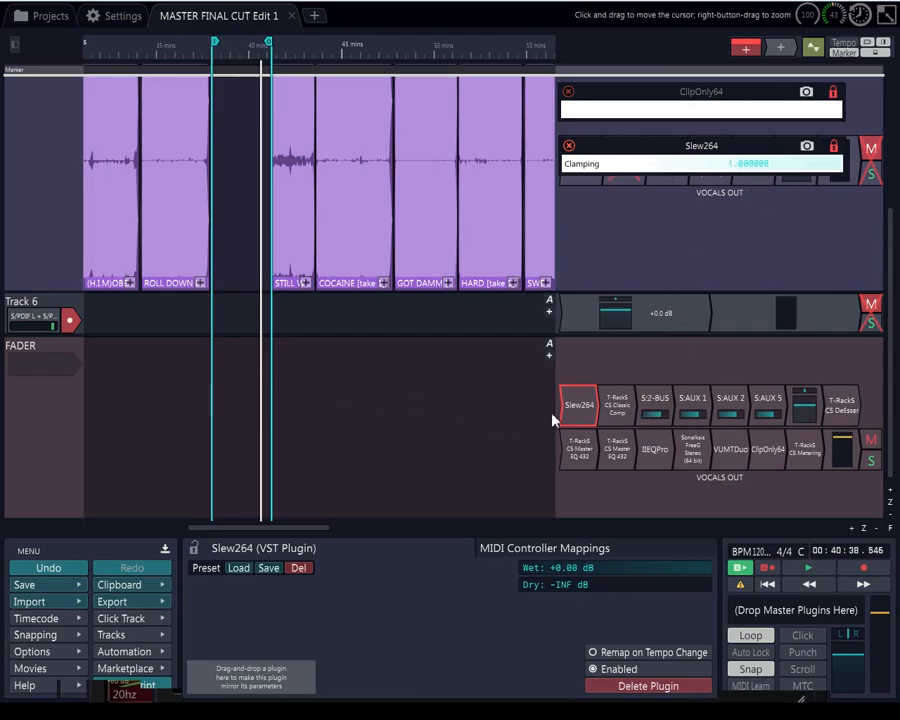
Open the FADER track's T-RackS CS Classic Comp, examine its sidechain, attack, release, ratio and drive settings, and close it
double_click(625, 410)
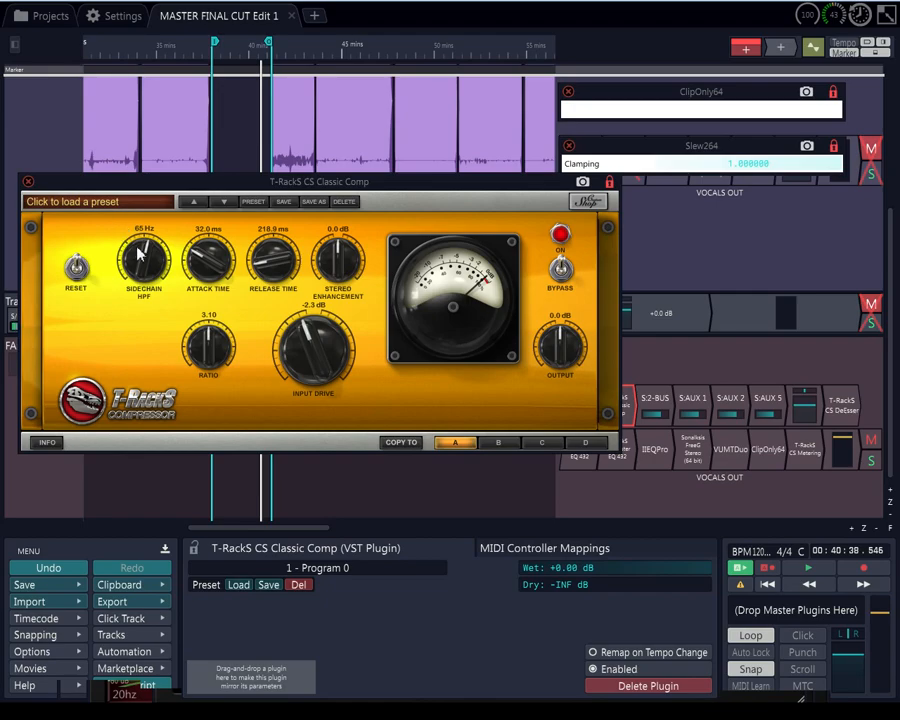
left_click(29, 183)
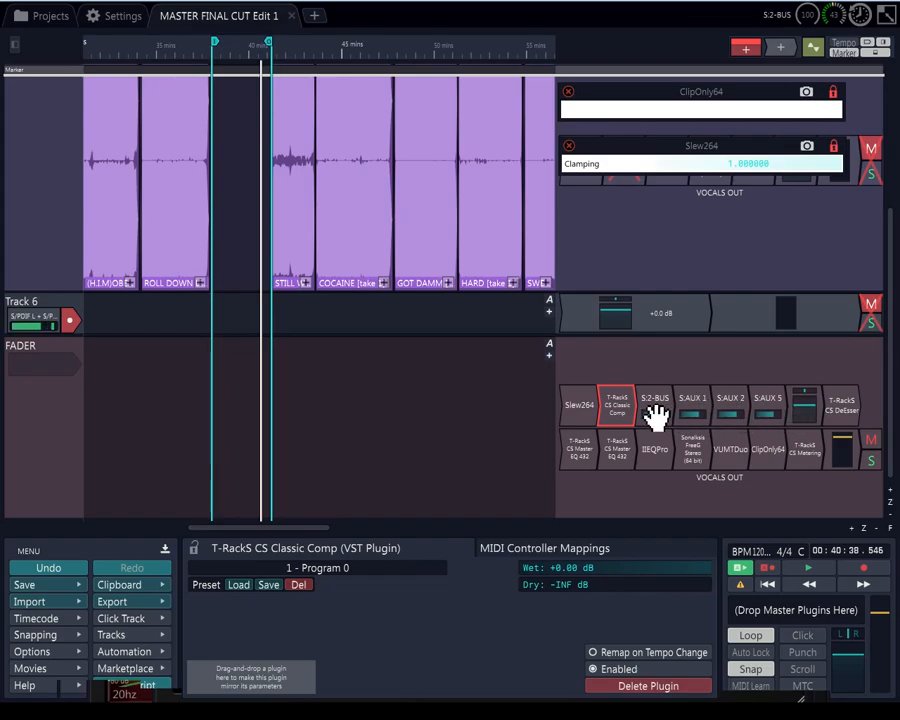
left_click(589, 455)
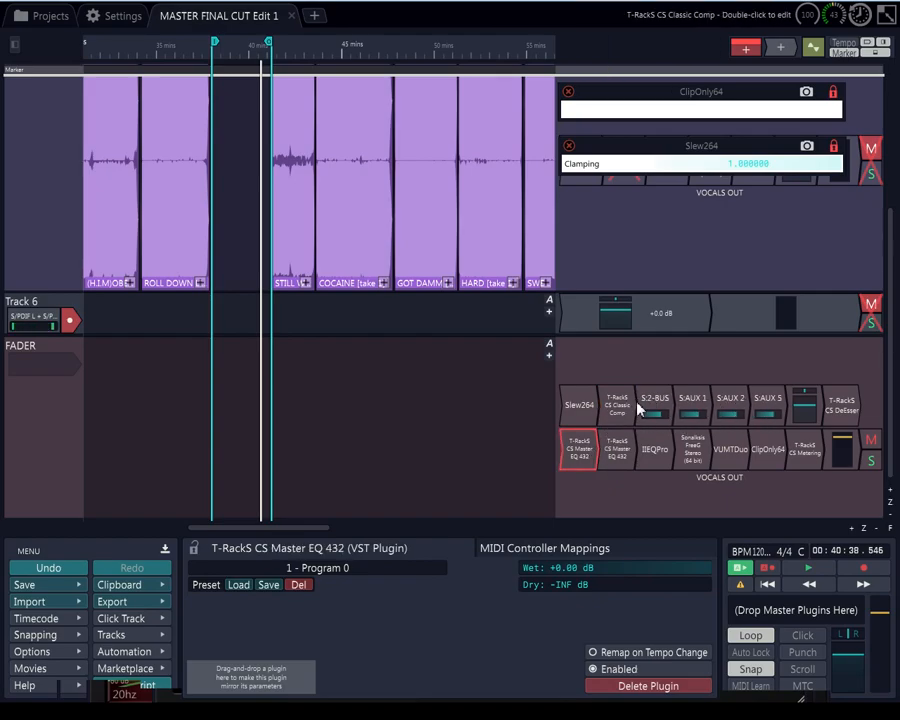
Review the bus assignments and levels of the FADER track's four aux sends, forward and back from 2-BUS to AUX 5
left_click(688, 402)
left_click(727, 405)
left_click(764, 402)
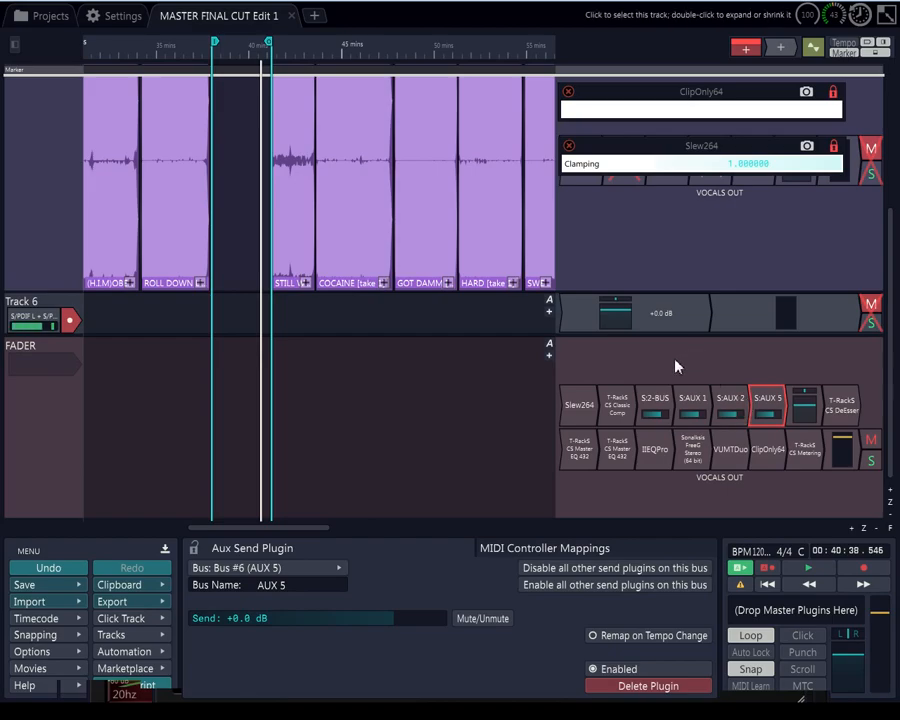
left_click(658, 405)
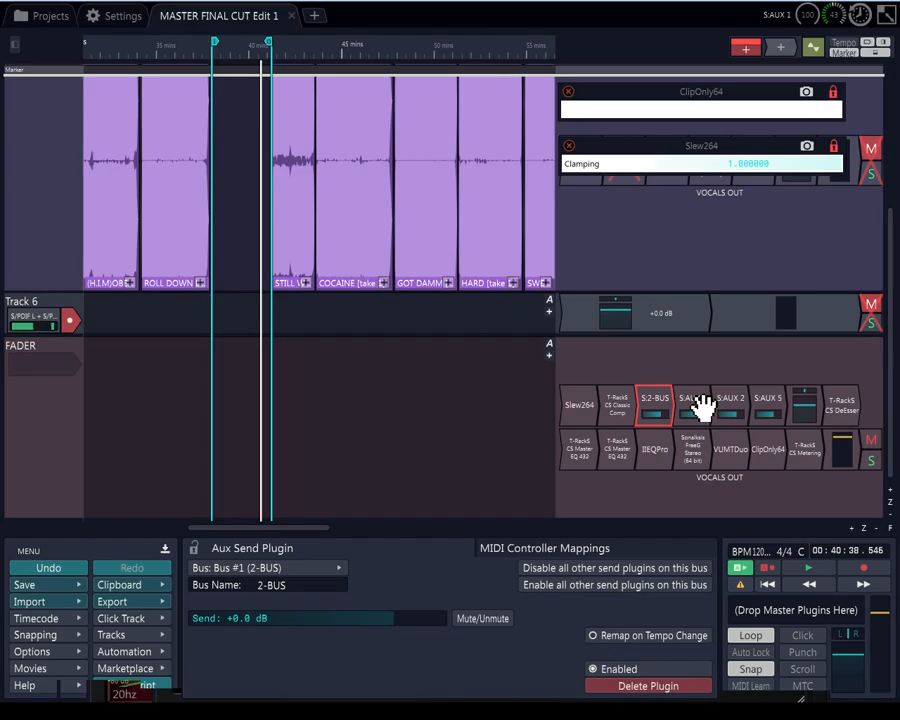
left_click(692, 406)
left_click(735, 405)
left_click(770, 402)
left_click(716, 405)
left_click(692, 405)
left_click(658, 405)
Open both T-RackS CS Master EQ 432 plugins on the FADER track, arrange them one above the other to compare, and close them
left_click(592, 450)
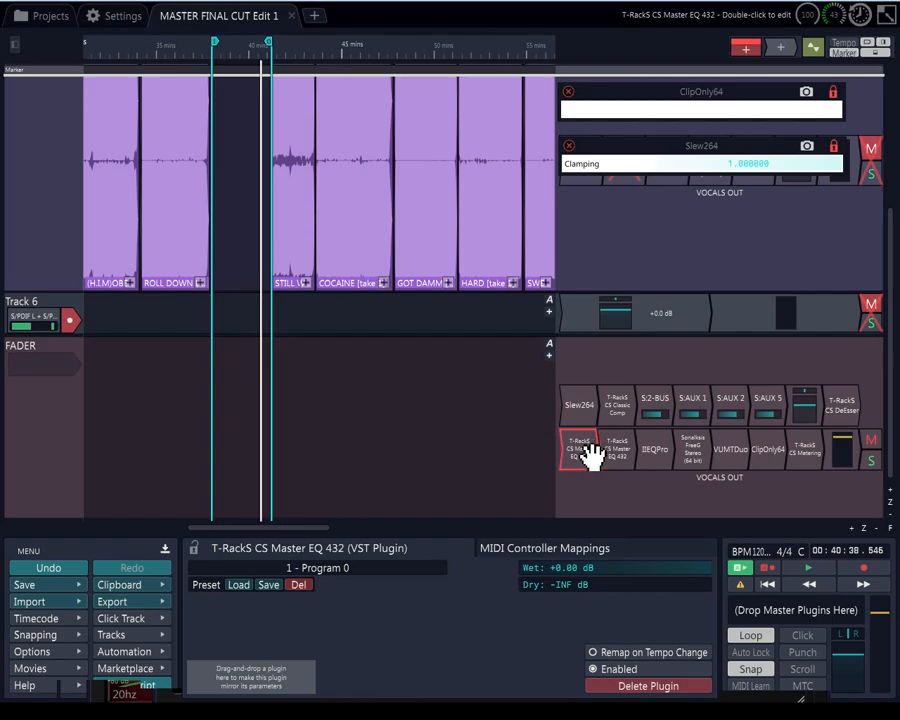
double_click(592, 452)
left_click_drag(578, 400, 555, 401)
double_click(614, 443)
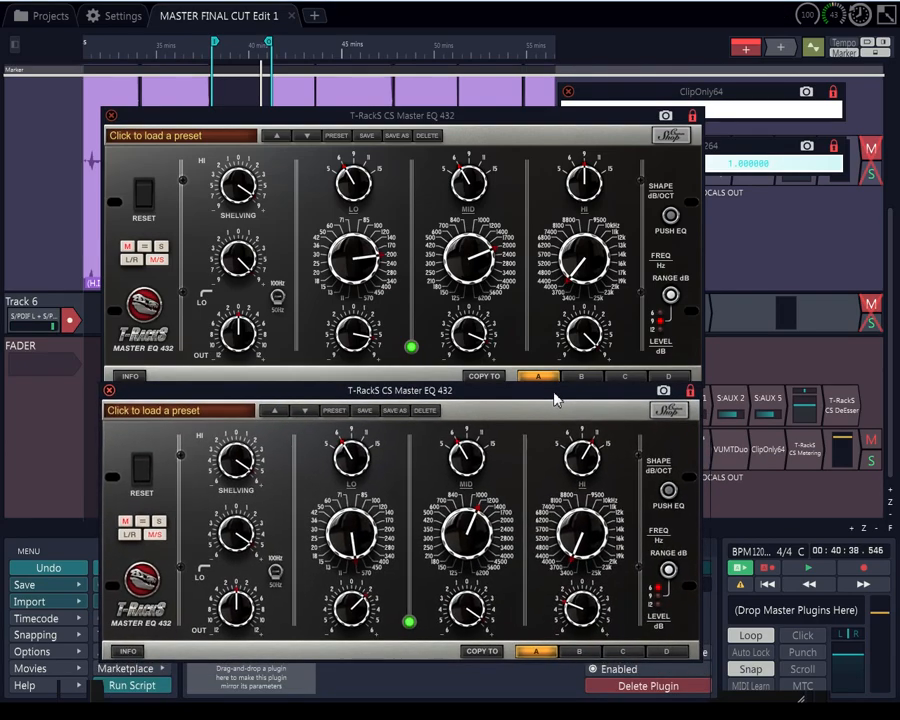
left_click_drag(512, 143, 508, 76)
left_click_drag(455, 398, 449, 350)
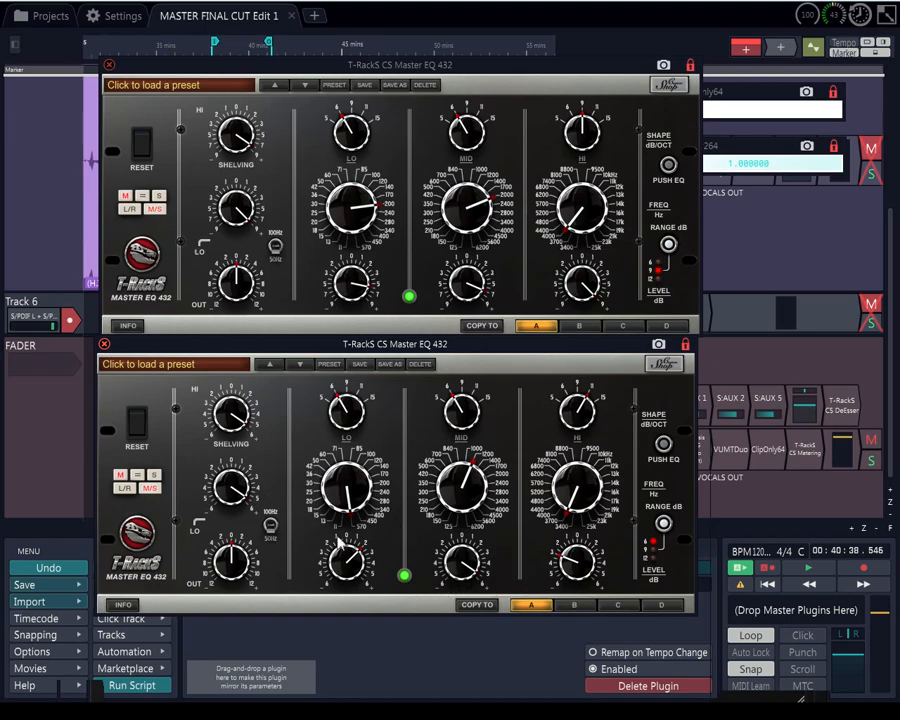
left_click(108, 64)
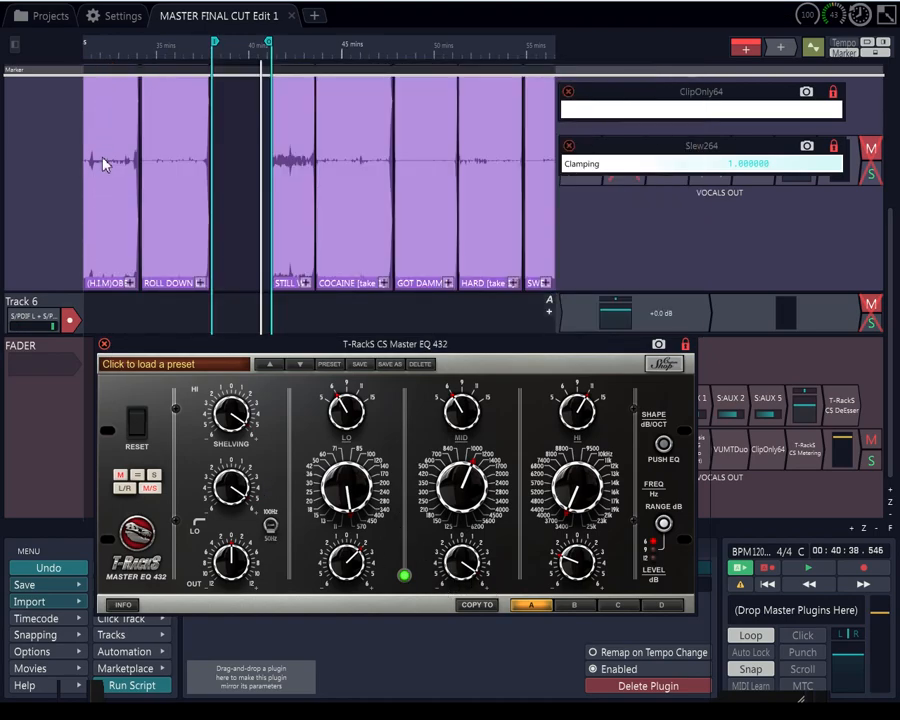
left_click(104, 343)
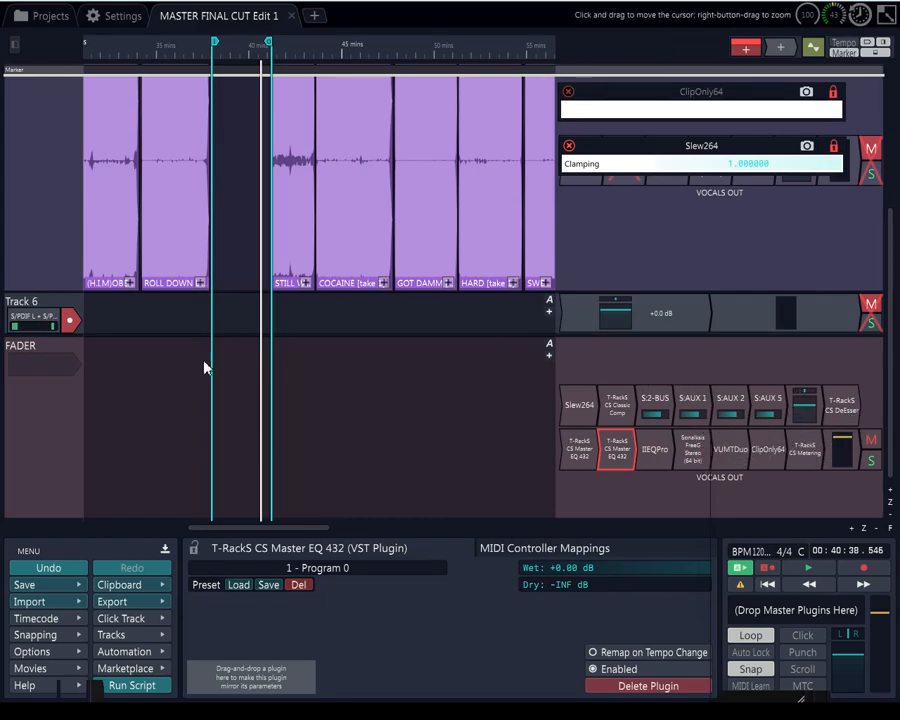
Check the volume and pan settings of the RIGHT track
left_click_drag(890, 424, 887, 185)
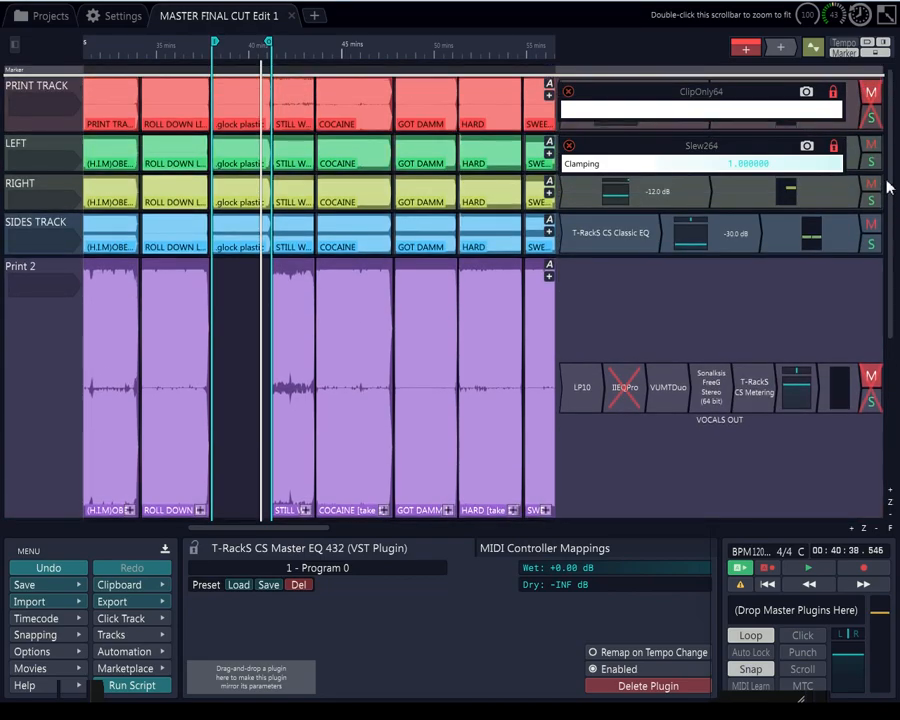
left_click(660, 203)
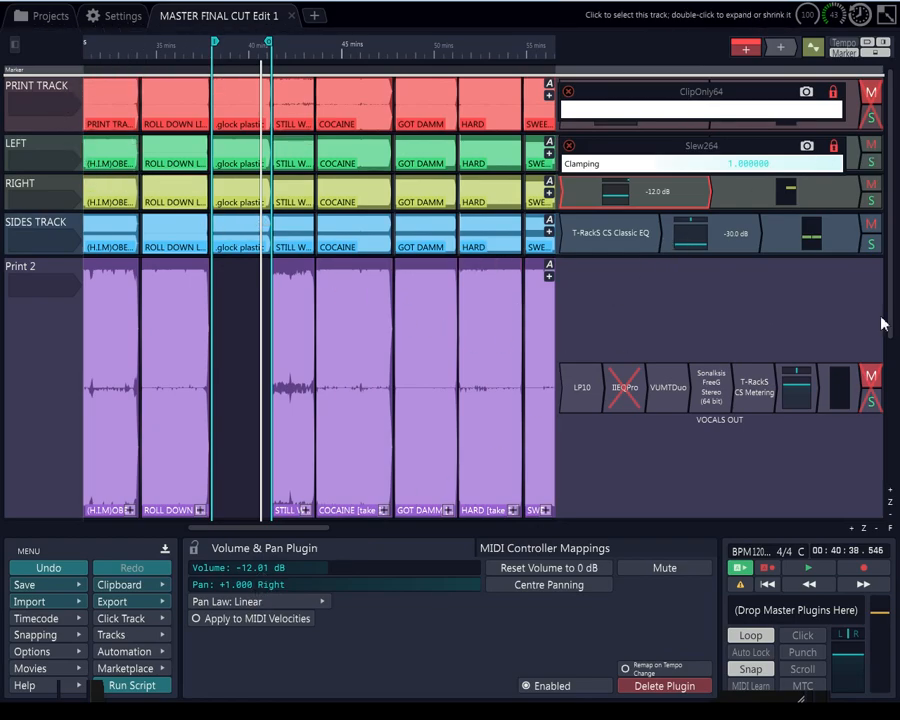
Open the FADER track's first T-RackS CS Master EQ 432, examine its mid/side band settings, and close it
scroll(886, 330, "down", 5)
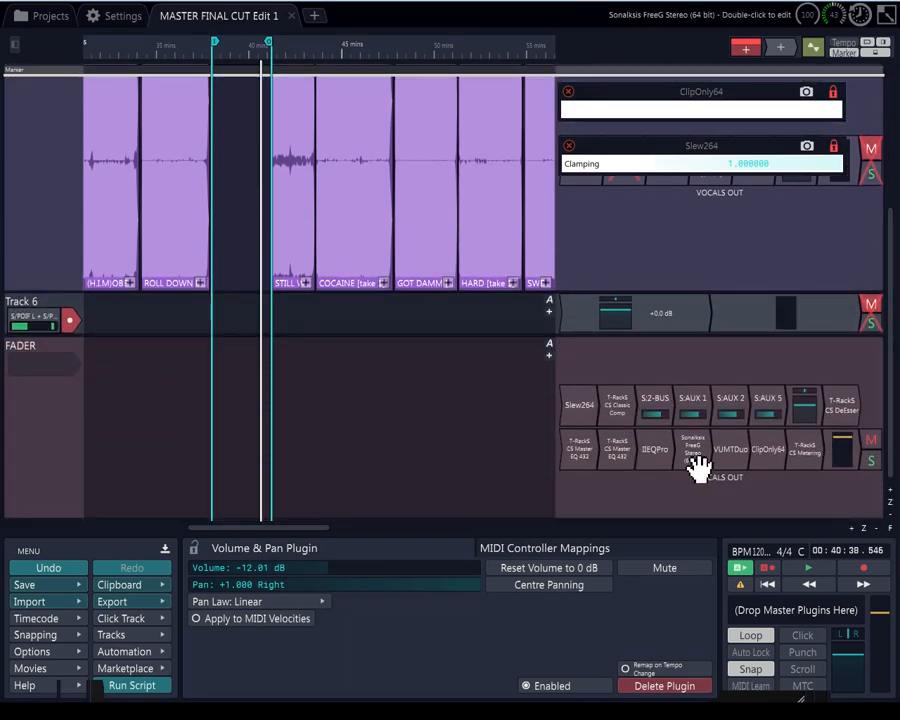
double_click(590, 450)
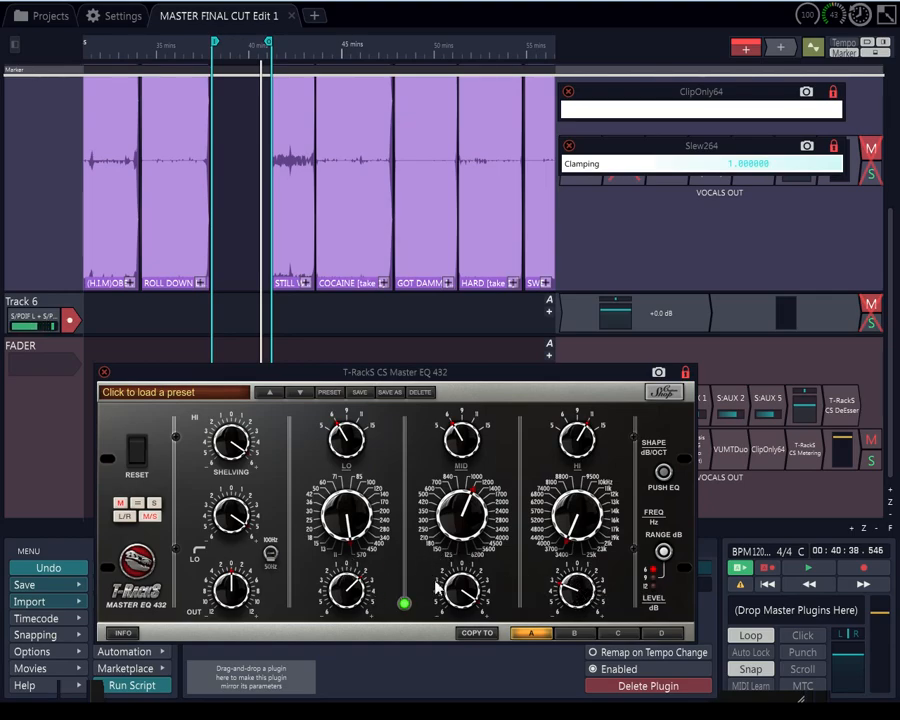
left_click(108, 373)
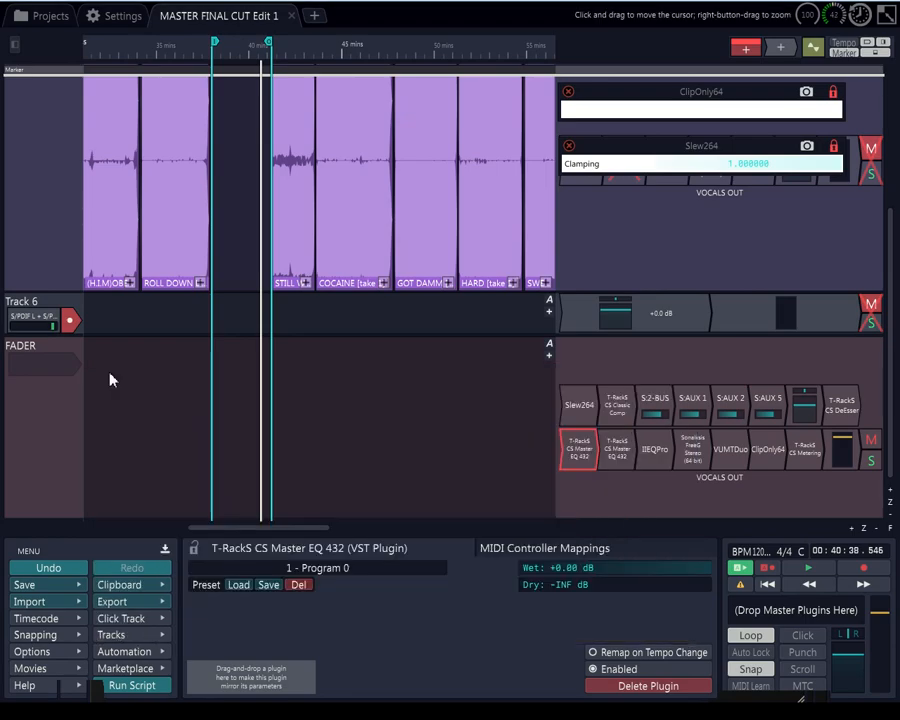
Open the FADER track's IIEQPro, place it above the plugin chain, and inspect its peak bands and high shelf one by one
left_click(655, 452)
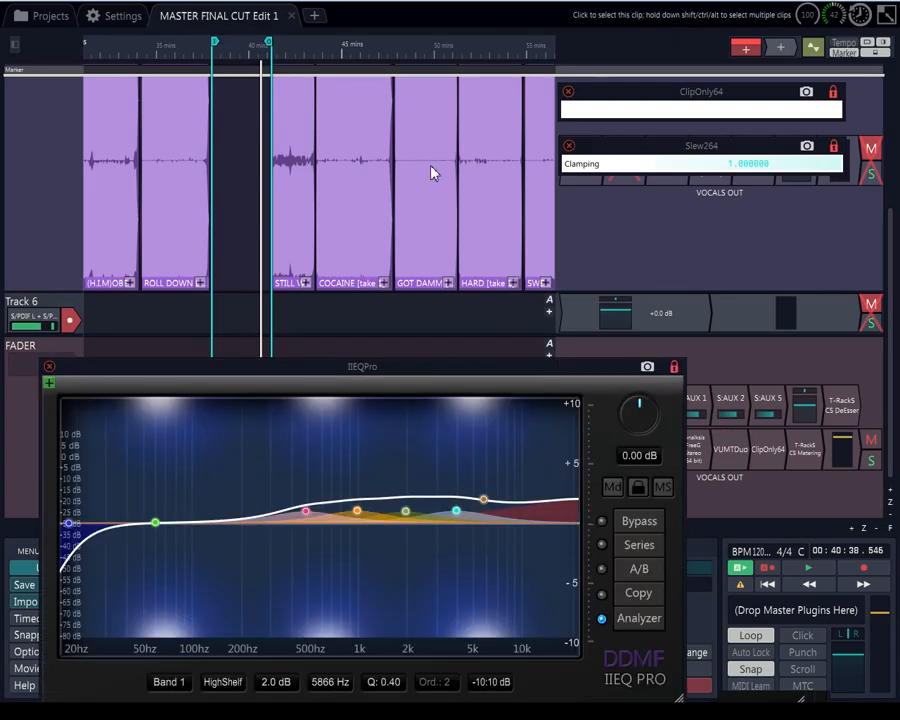
left_click_drag(322, 372, 330, 65)
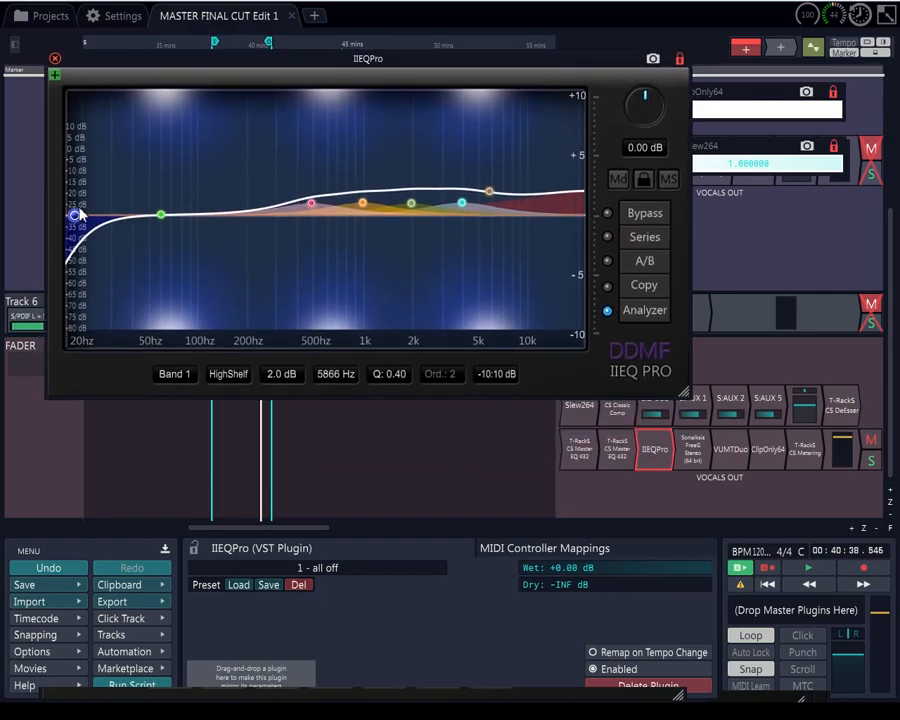
left_click(312, 204)
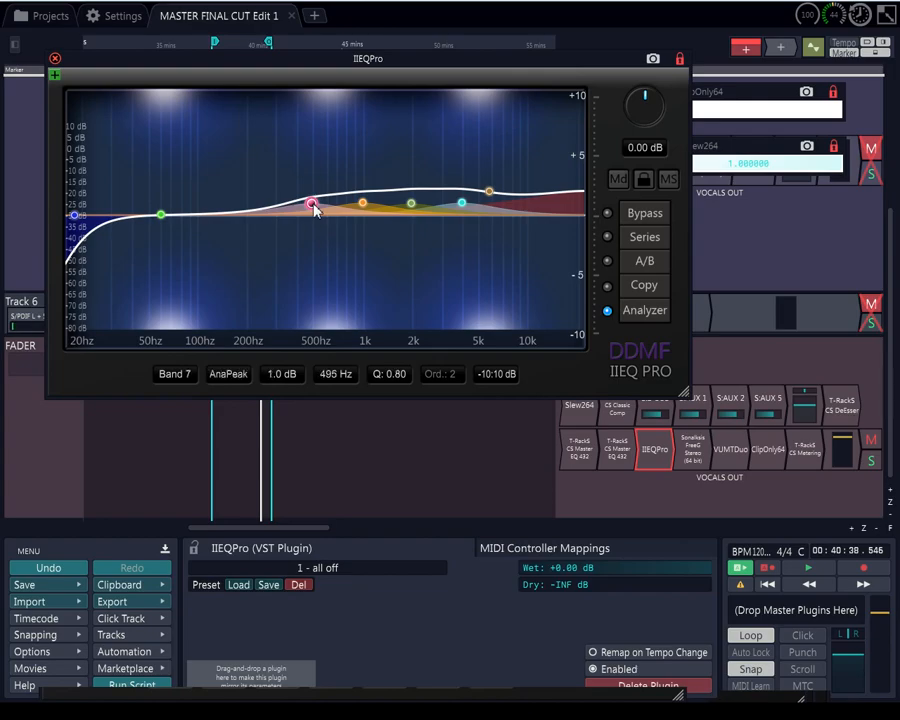
left_click(363, 205)
left_click(409, 205)
left_click(464, 205)
left_click(489, 191)
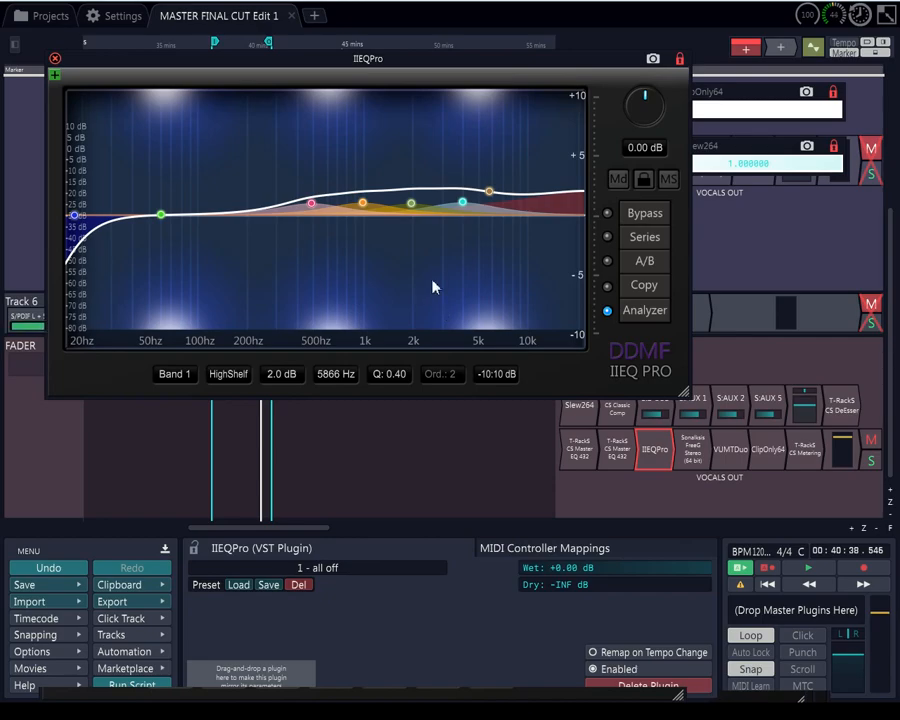
Open both T-RackS CS Master EQ 432 plugins alongside IIEQPro to compare their settings, and close the two Master EQs
double_click(583, 455)
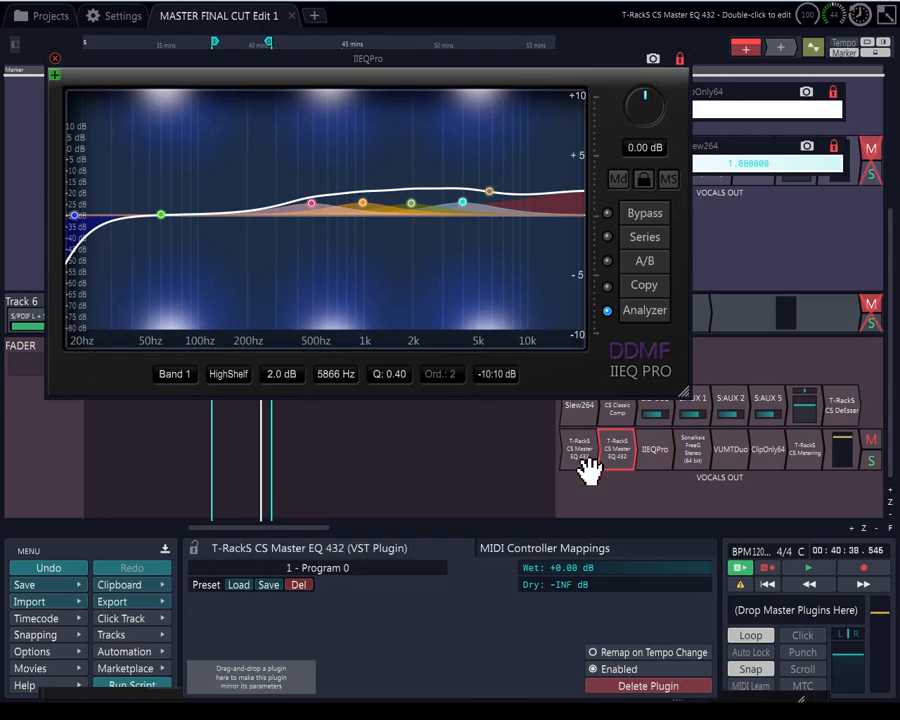
left_click_drag(388, 418, 335, 447)
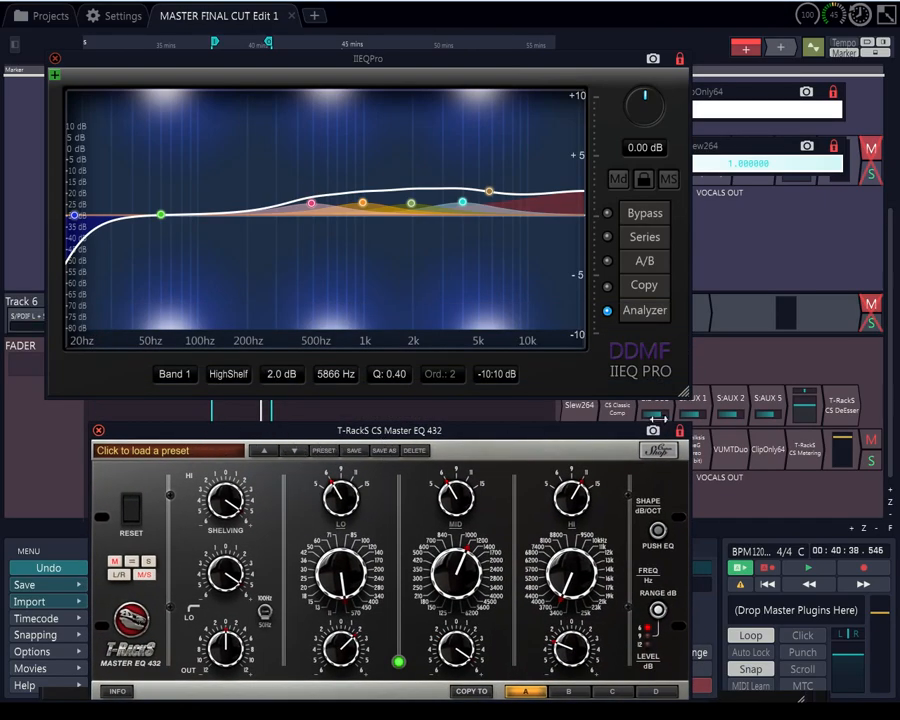
left_click_drag(590, 441, 505, 424)
double_click(617, 451)
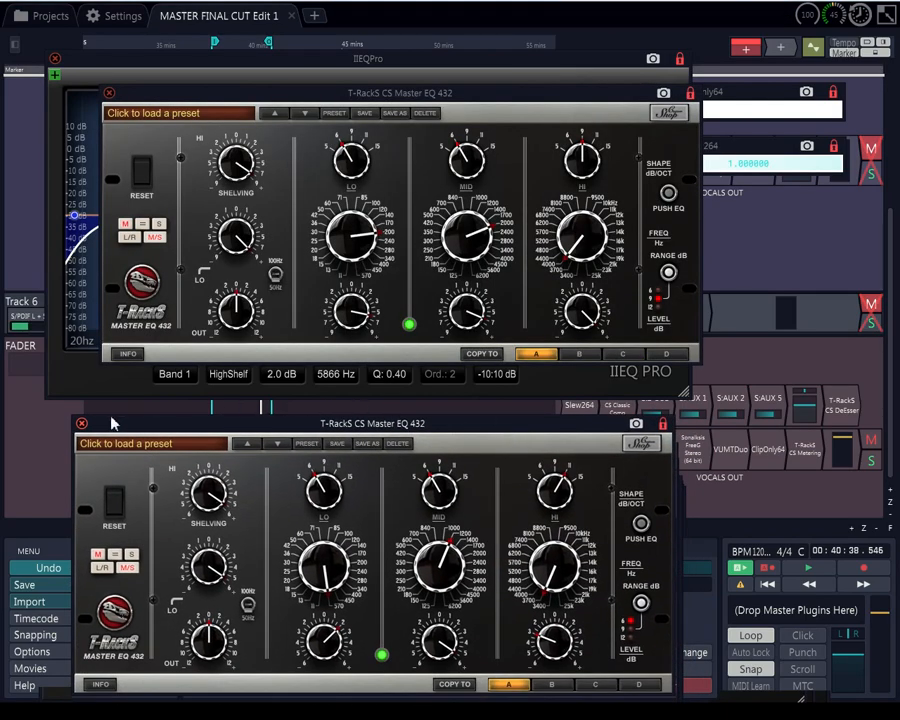
left_click(81, 423)
left_click(109, 93)
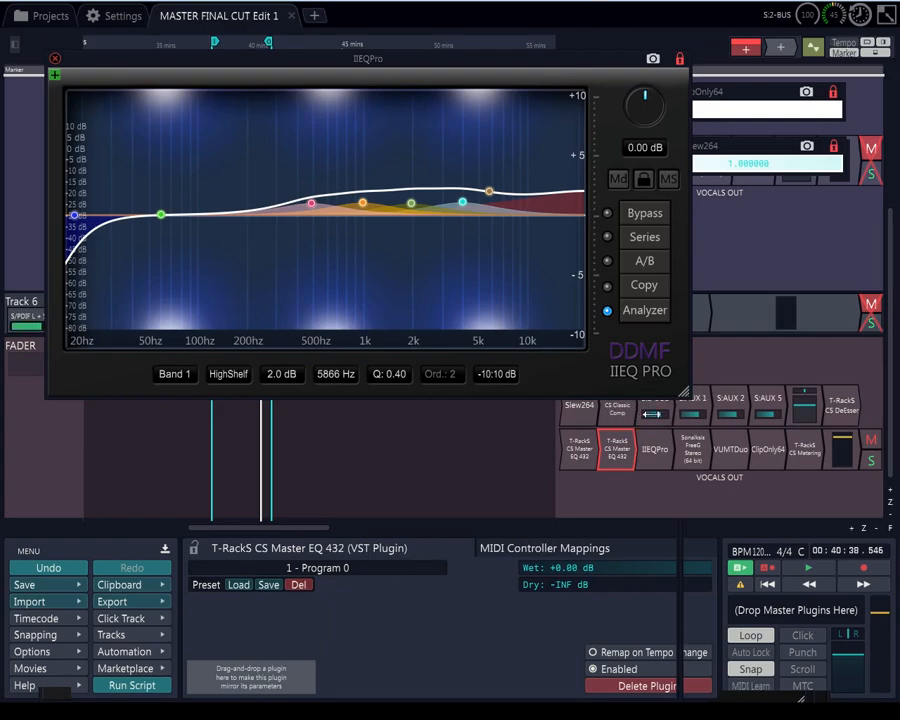
Point out the 2-BUS, AUX 1, AUX 2 and AUX 5 sends that precede the equalizers on the FADER track
left_click(655, 410)
left_click(700, 405)
left_click(735, 405)
left_click(772, 403)
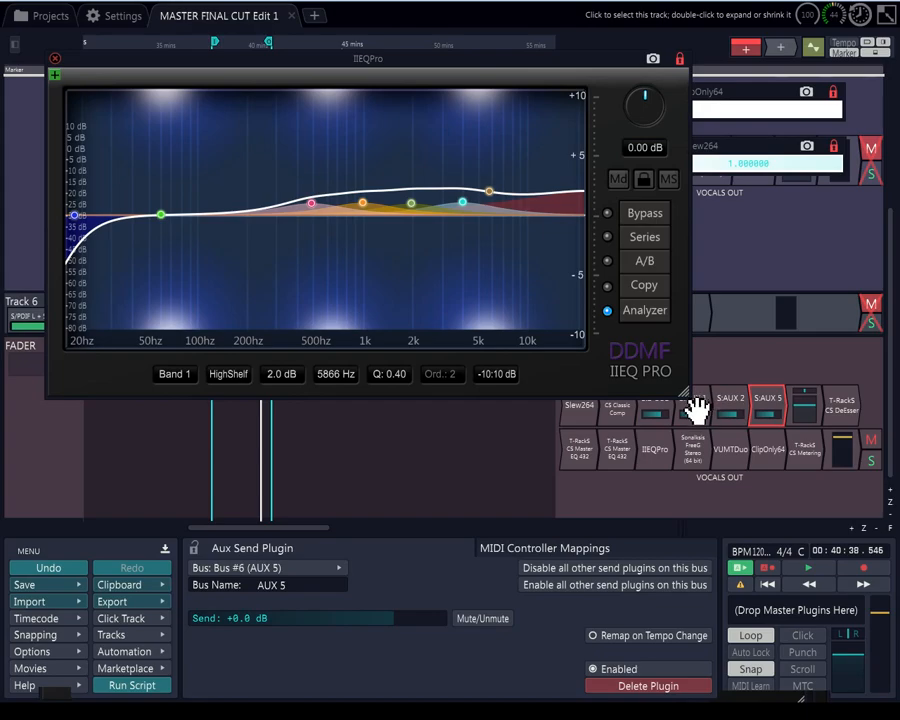
Reopen the FADER track's second T-RackS CS Master EQ 432 and bring IIEQPro in front of it to examine its curve
double_click(615, 450)
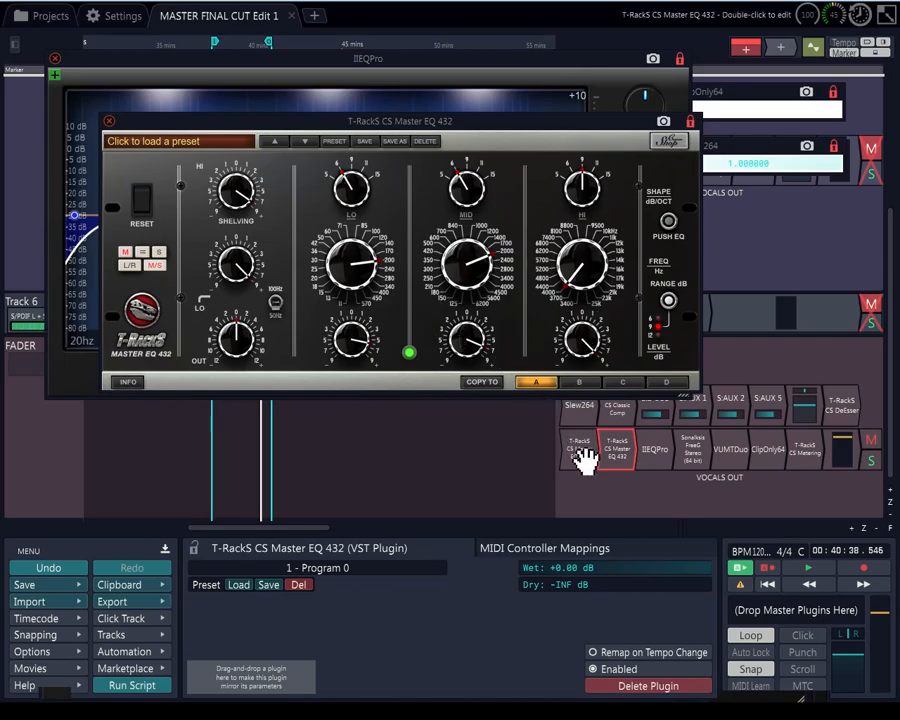
left_click(667, 460)
double_click(667, 458)
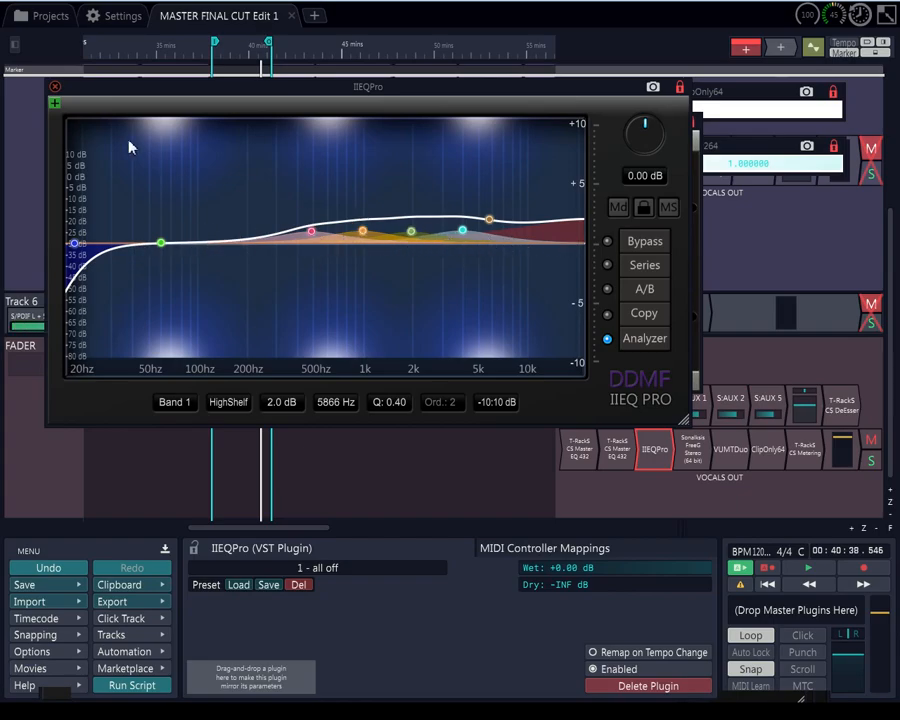
Close IIEQPro and inspect the FADER track's Sonalksis FreeG Stereo and VUMTDuo meters one after the other
left_click(58, 88)
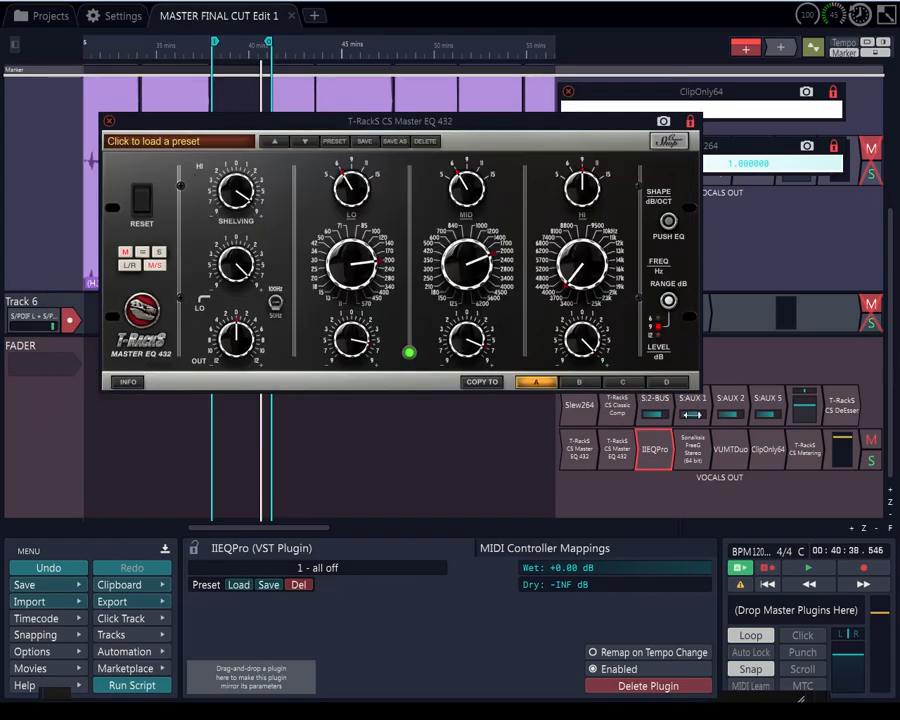
double_click(695, 447)
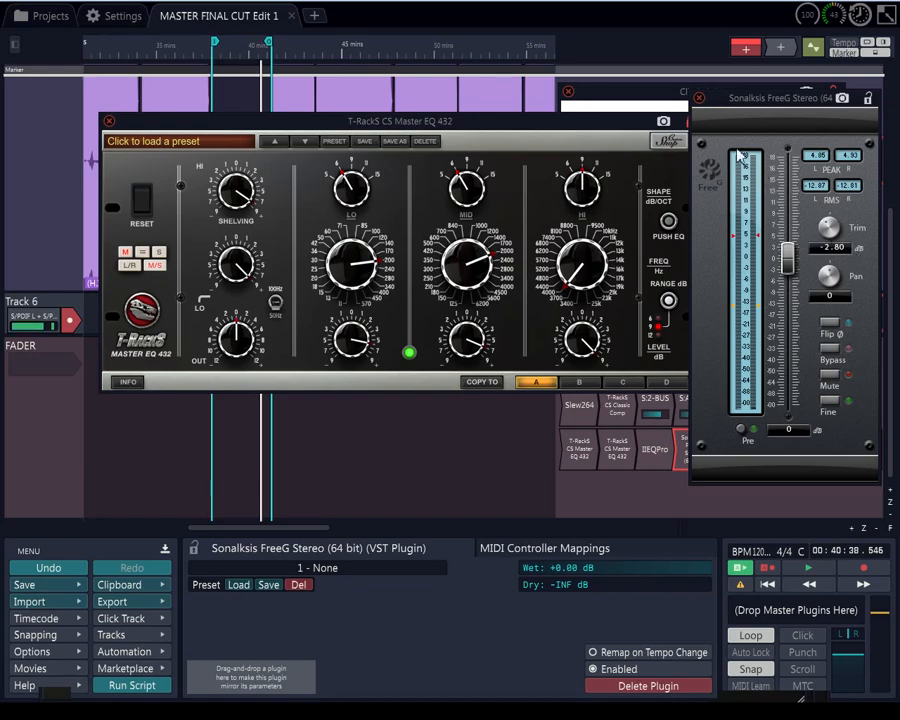
left_click(698, 98)
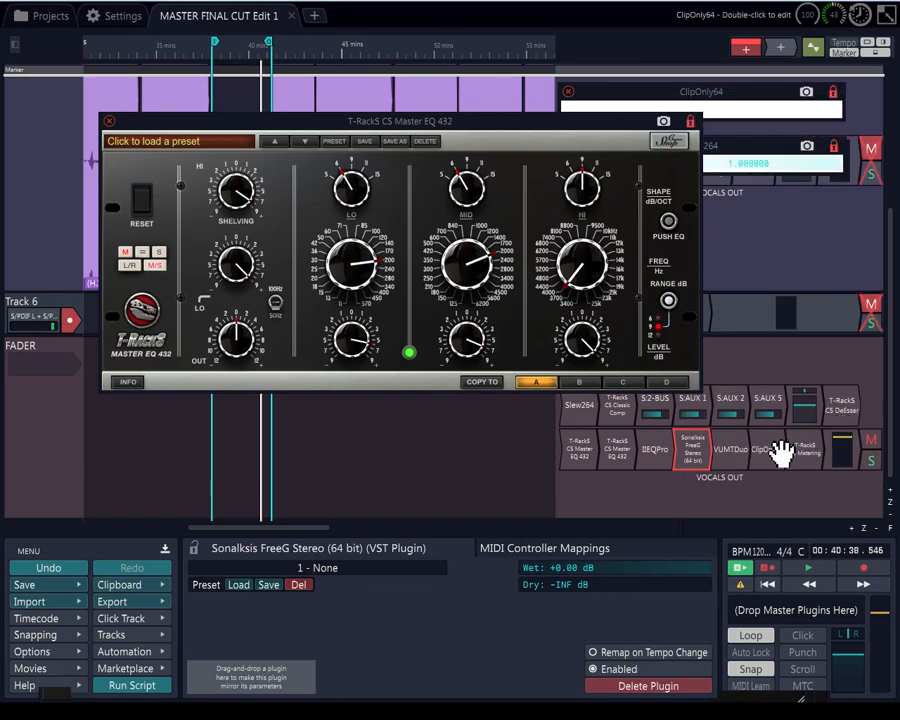
double_click(734, 449)
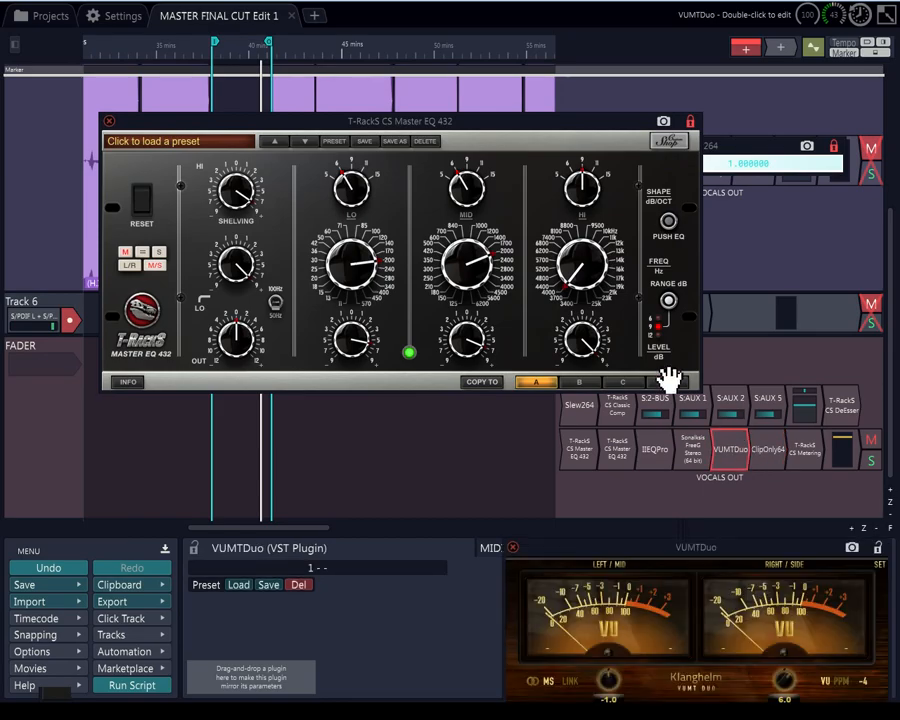
left_click_drag(681, 547, 476, 84)
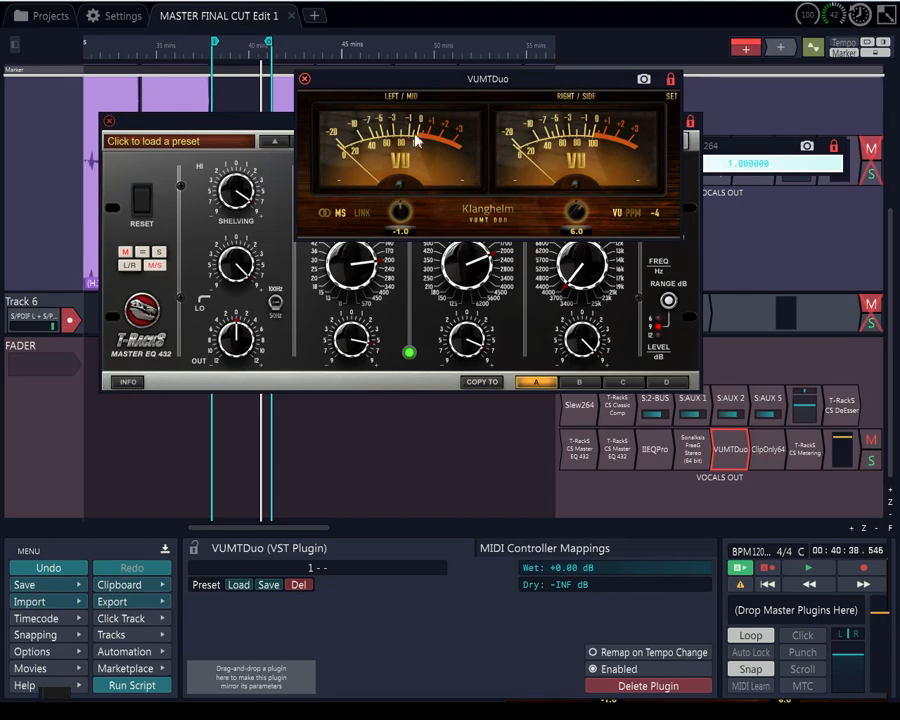
left_click(305, 79)
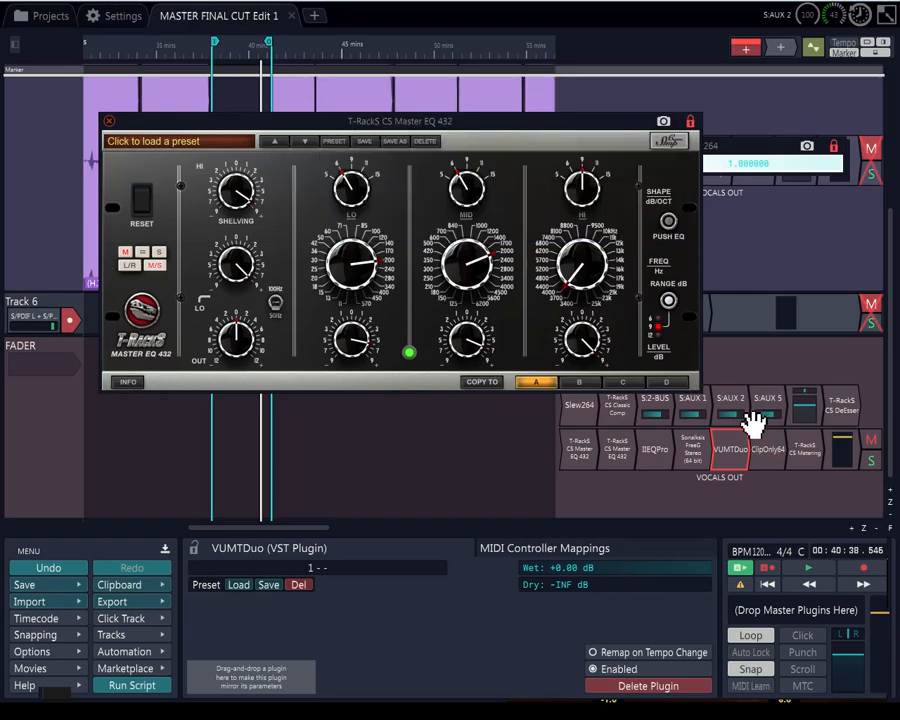
Open the FADER track's ClipOnly64, place it over the timeline ruler, and close the T-RackS CS Master EQ 432
double_click(757, 449)
left_click_drag(720, 121, 435, 50)
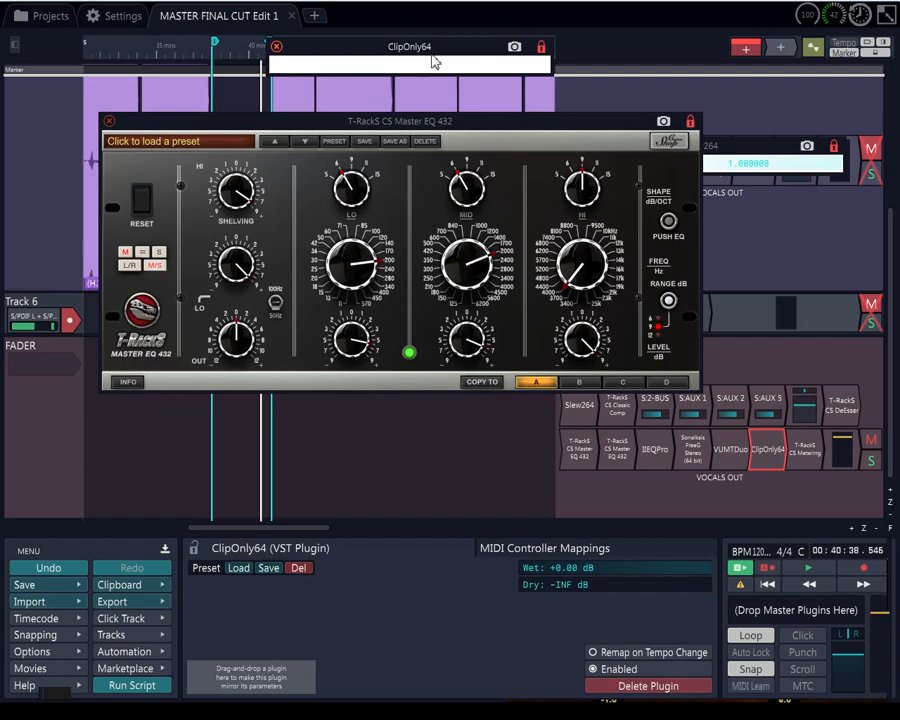
mouse_move(447, 46)
left_mouse_down()
mouse_move(432, 18)
mouse_move(447, 38)
left_mouse_up()
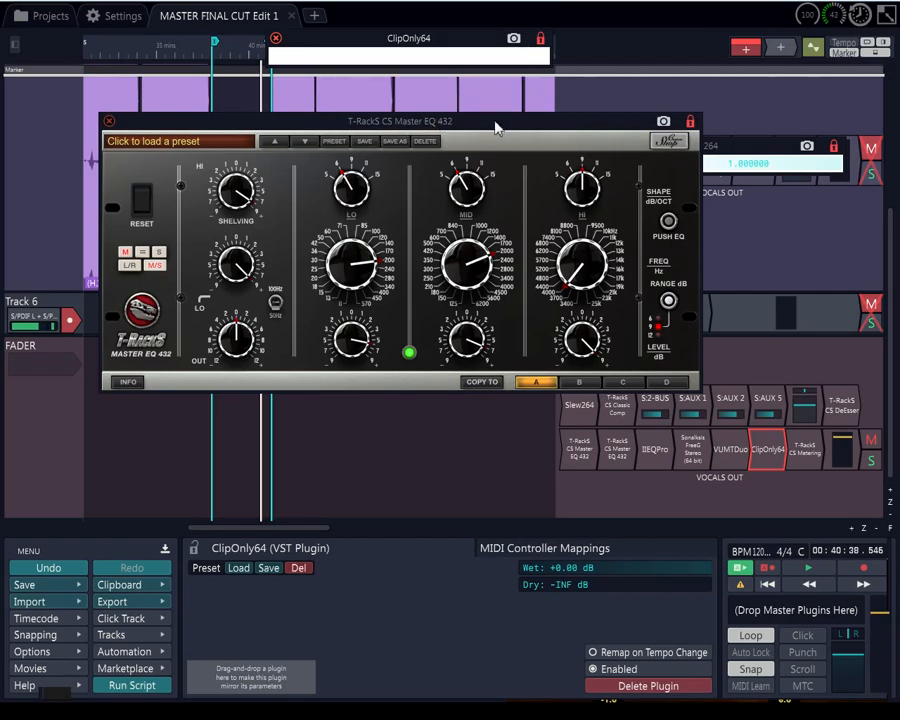
left_click_drag(493, 130, 478, 32)
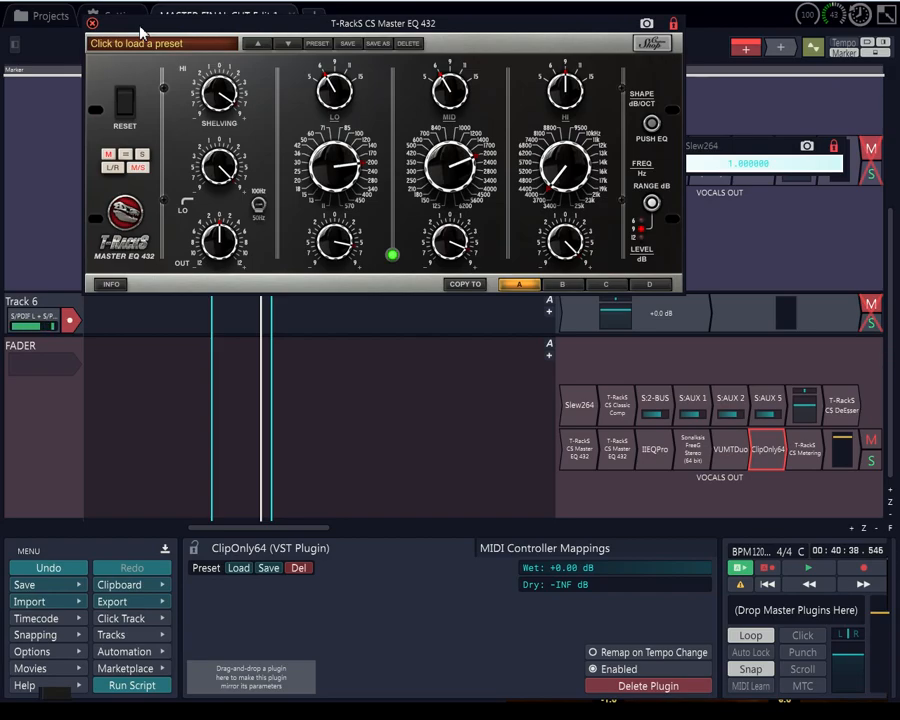
left_click_drag(140, 27, 145, 70)
left_click(97, 66)
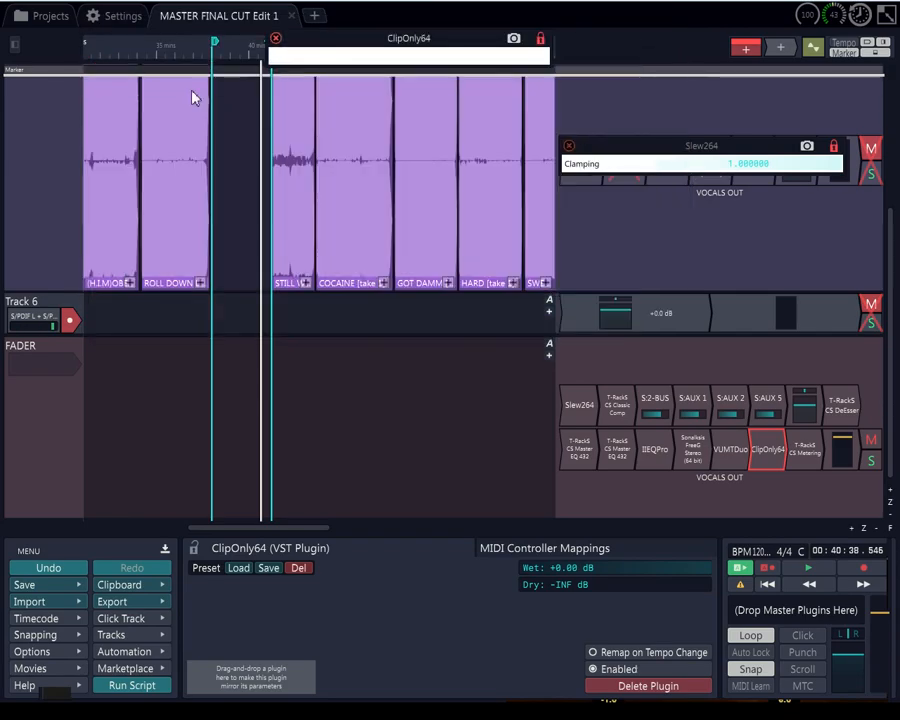
Inspect the FADER track's T-RackS CS Metering and T-RackS CS DeEsser, and close both plugins
double_click(800, 455)
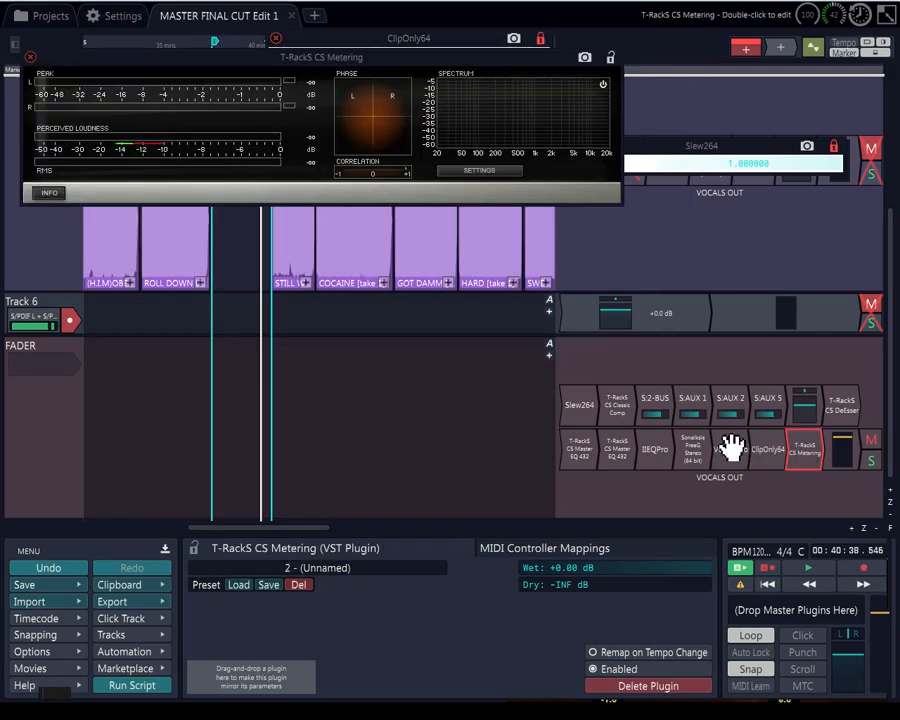
left_click_drag(274, 62, 307, 46)
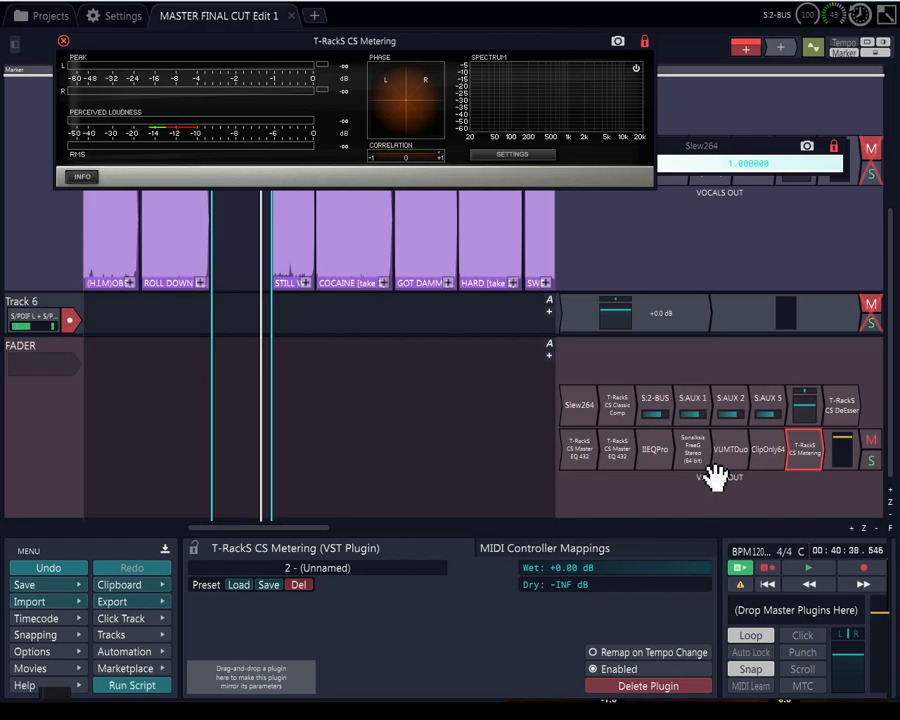
double_click(846, 403)
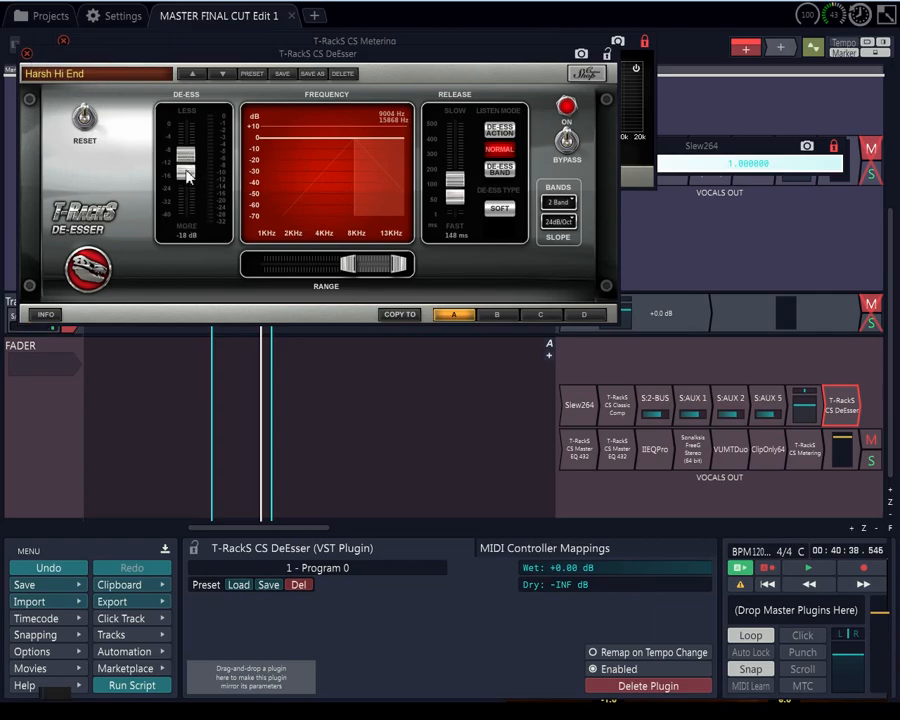
left_click(26, 53)
left_click(63, 41)
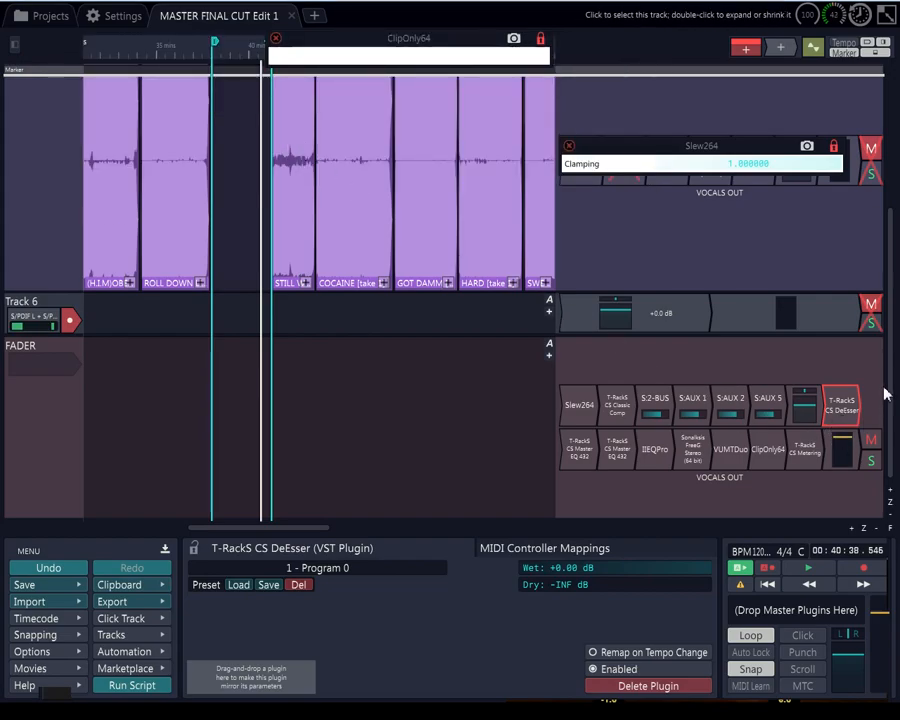
Arrange the Print 2 track's LP10 and disabled IIEQPro one above the other to compare their curves, and close IIEQPro
scroll(893, 380, "up", 5)
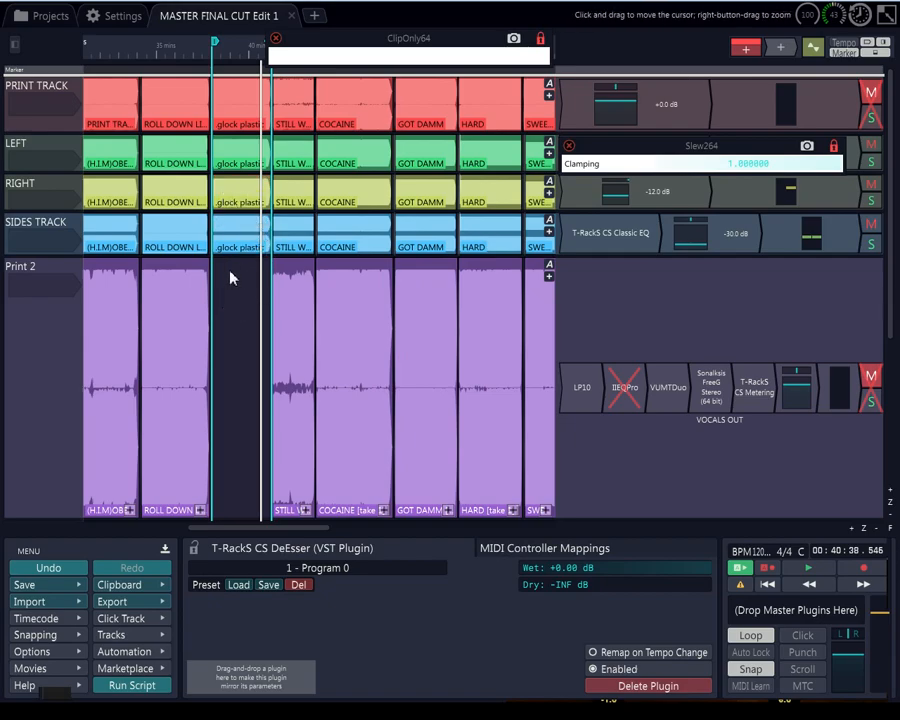
left_click(592, 390)
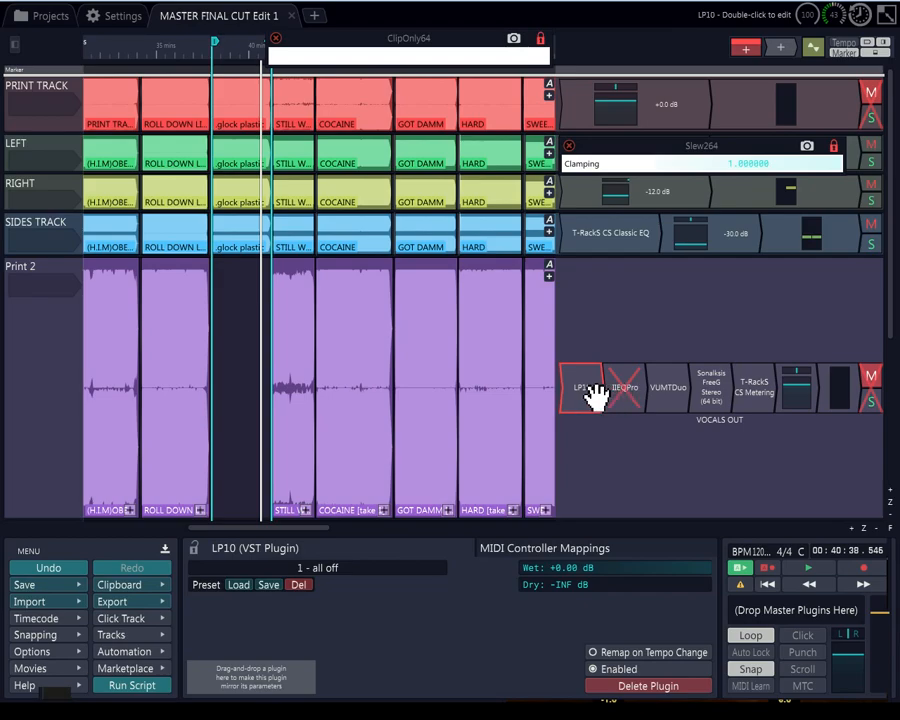
double_click(586, 390)
left_click_drag(458, 337, 366, 50)
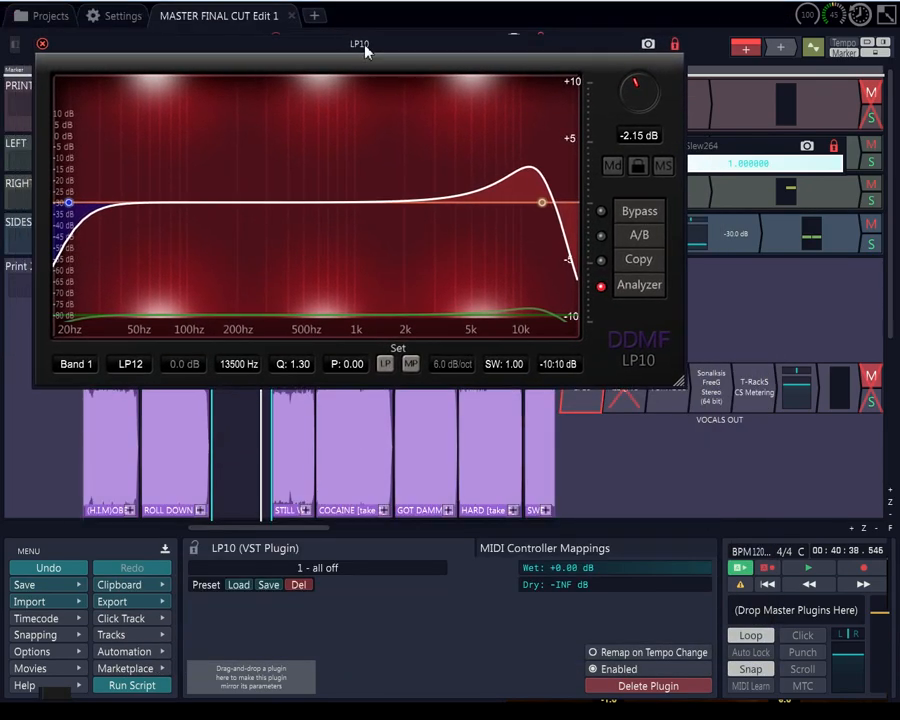
left_click_drag(482, 56, 497, 531)
double_click(633, 405)
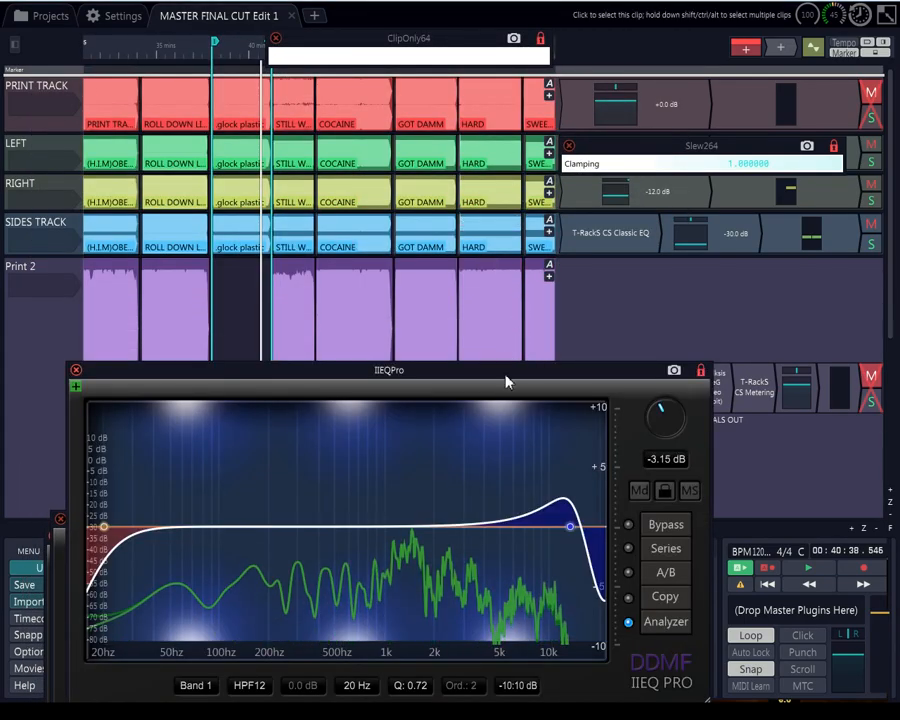
left_click_drag(508, 380, 495, 31)
left_click_drag(463, 520, 464, 382)
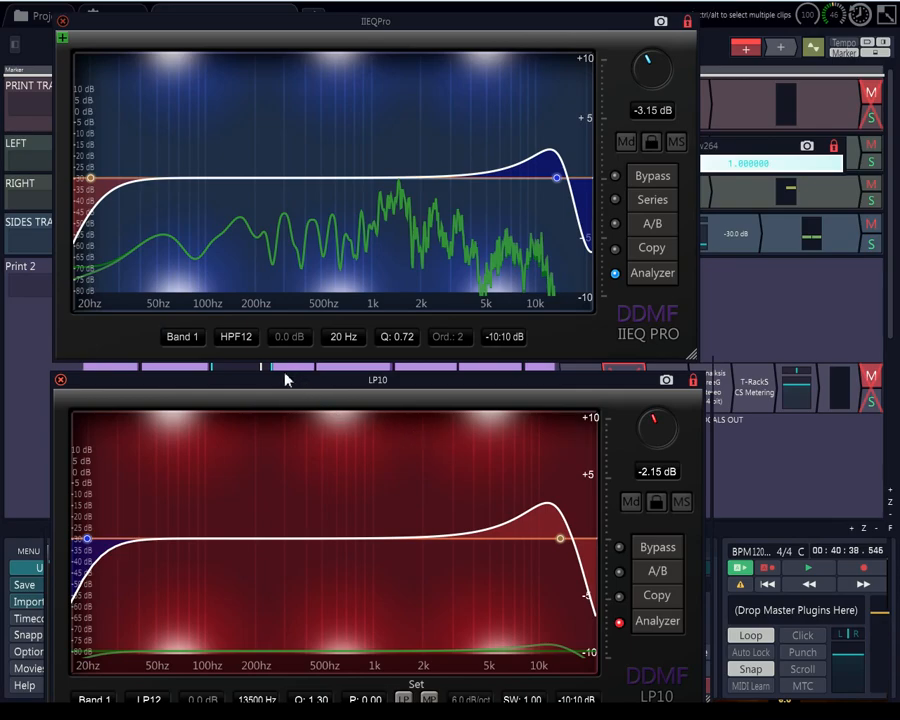
mouse_move(267, 378)
left_mouse_down()
mouse_move(267, 361)
mouse_move(279, 364)
mouse_move(267, 374)
left_mouse_up()
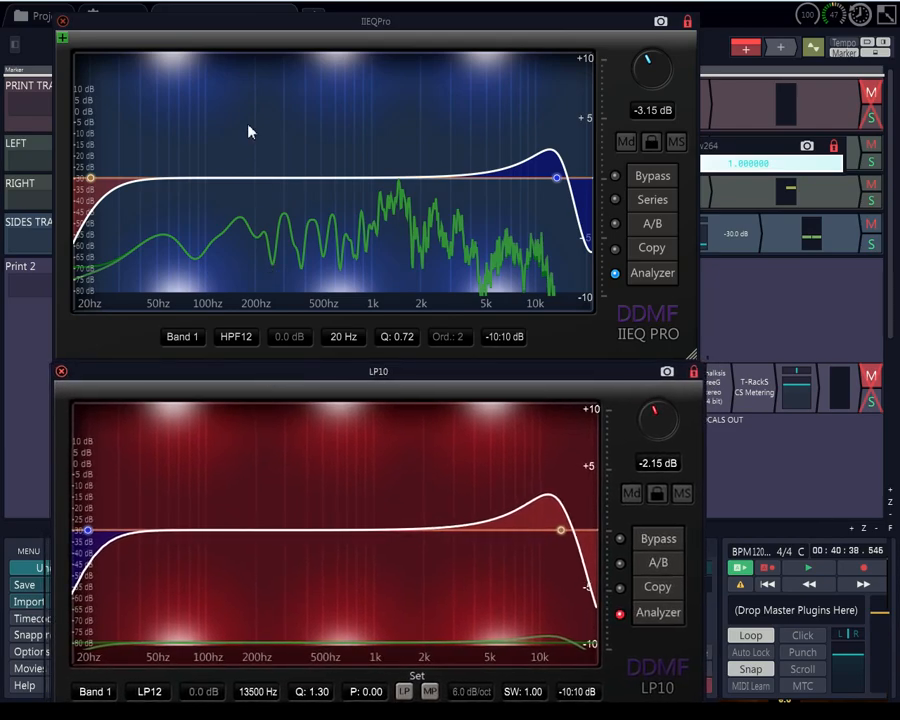
left_click(62, 22)
Inspect the high-pass and low-pass bands of the Print 2 track's LP10, and close the plugin
left_click_drag(583, 378, 497, 92)
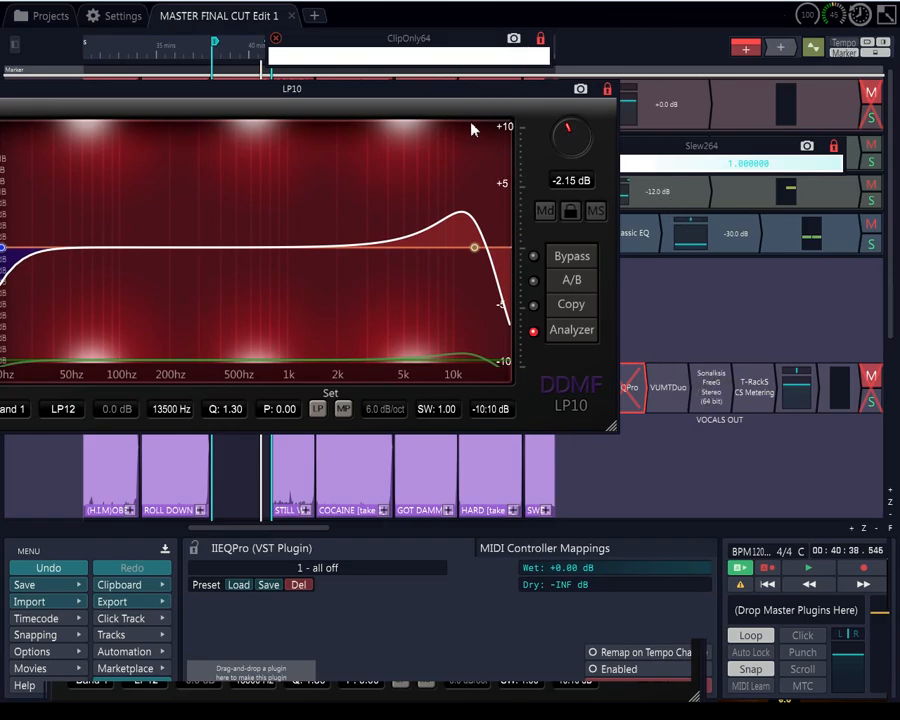
left_click_drag(466, 90, 604, 491)
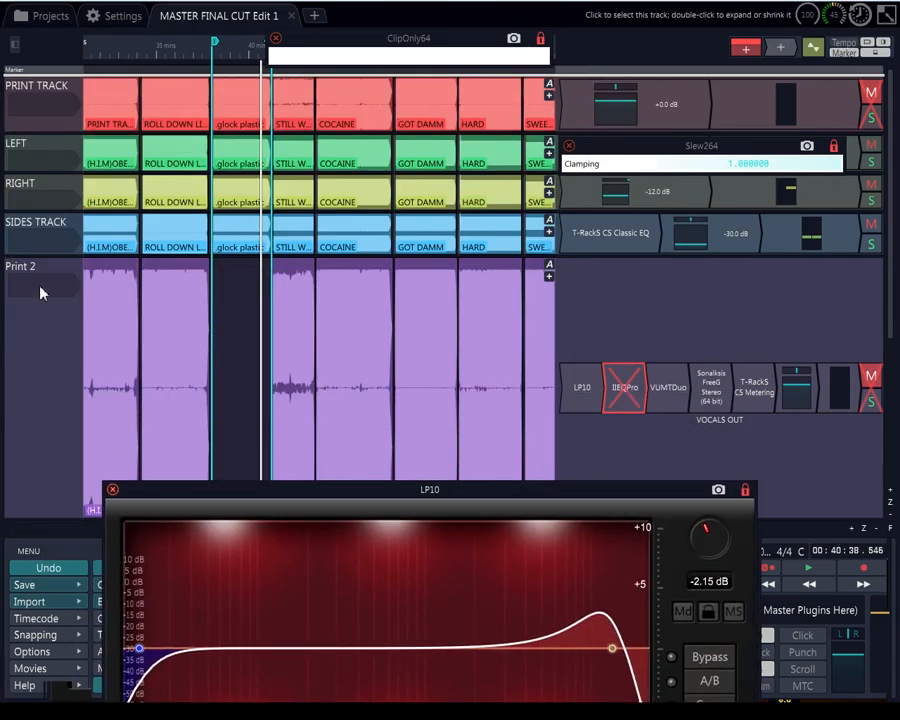
left_click_drag(502, 494, 442, 195)
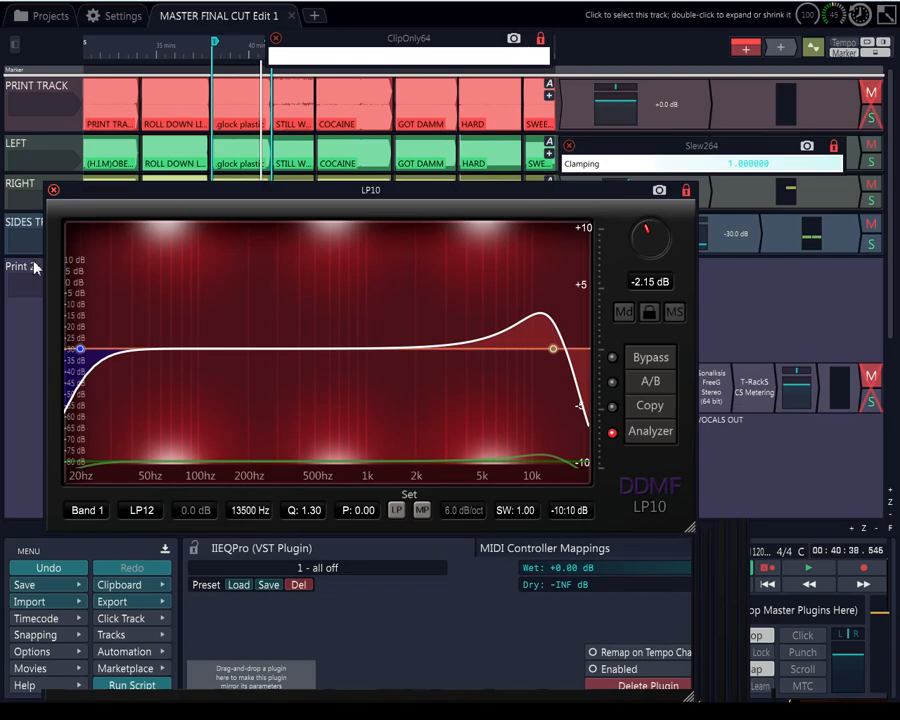
left_click(81, 350)
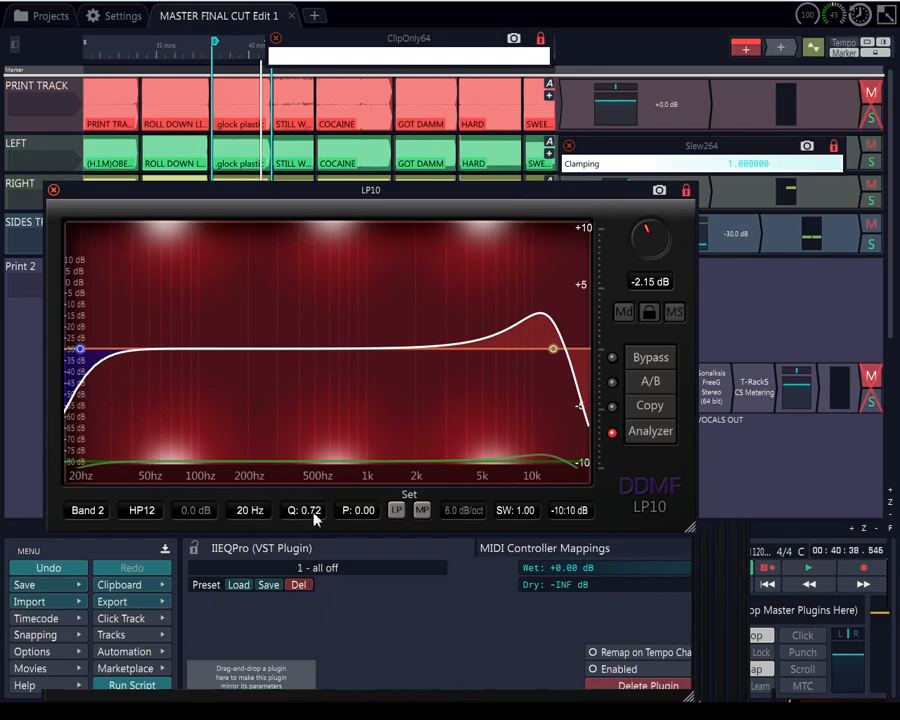
left_click(553, 350)
left_click(54, 190)
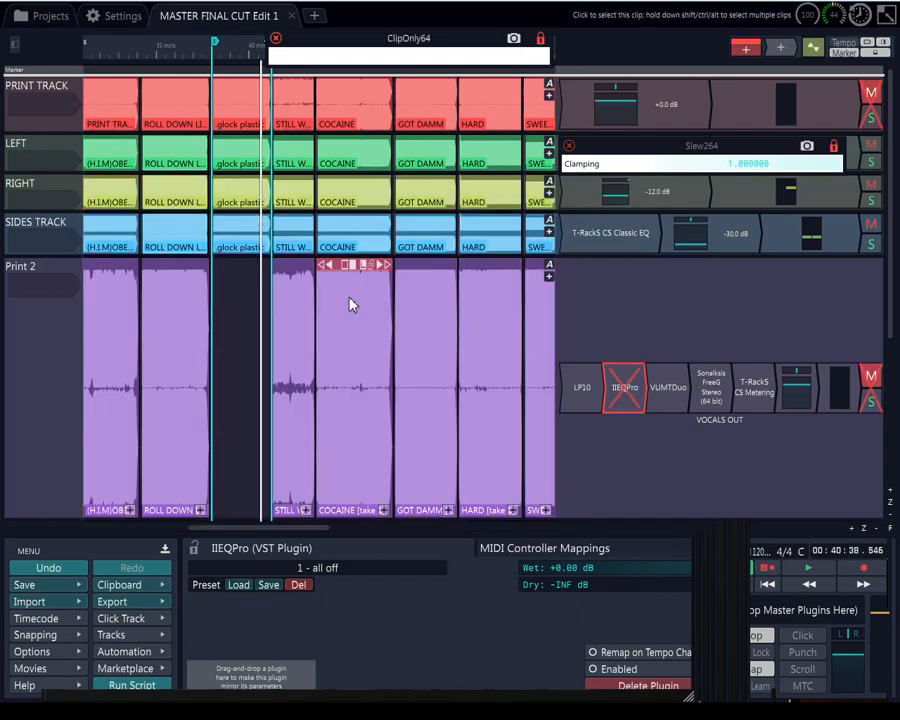
Inspect the Print 2 track's VUMTDuo and Sonalksis FreeG Stereo meters, and close them
scroll(255, 293, "up", 5)
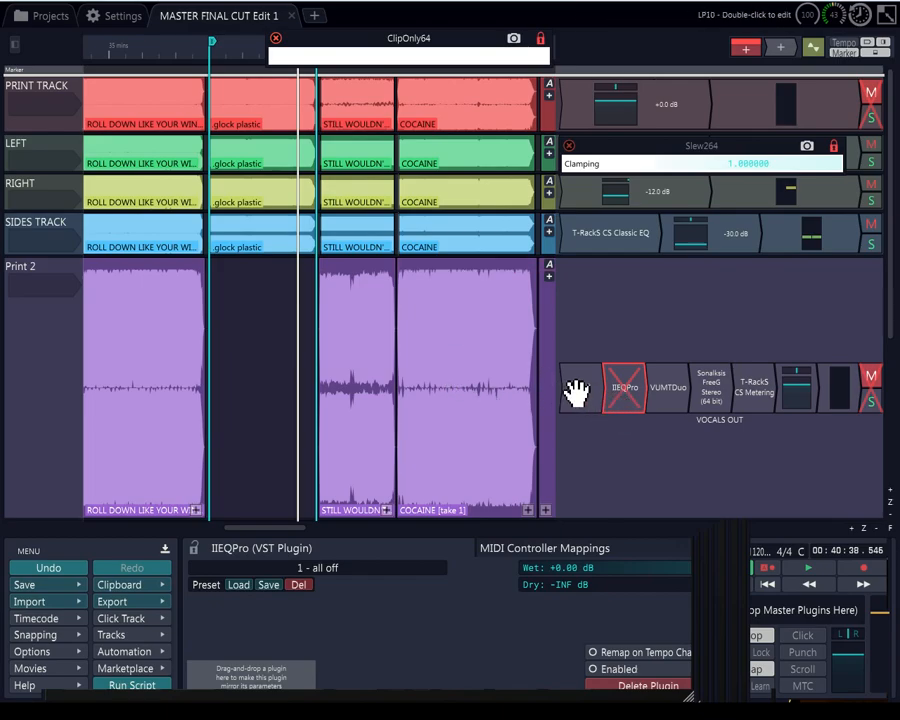
left_click(713, 393)
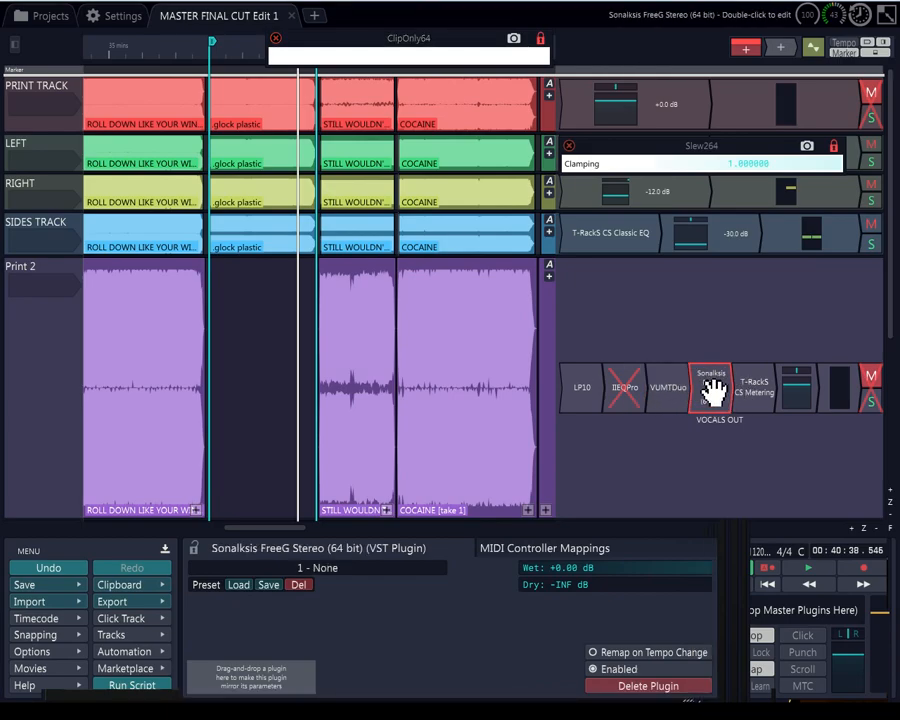
double_click(669, 390)
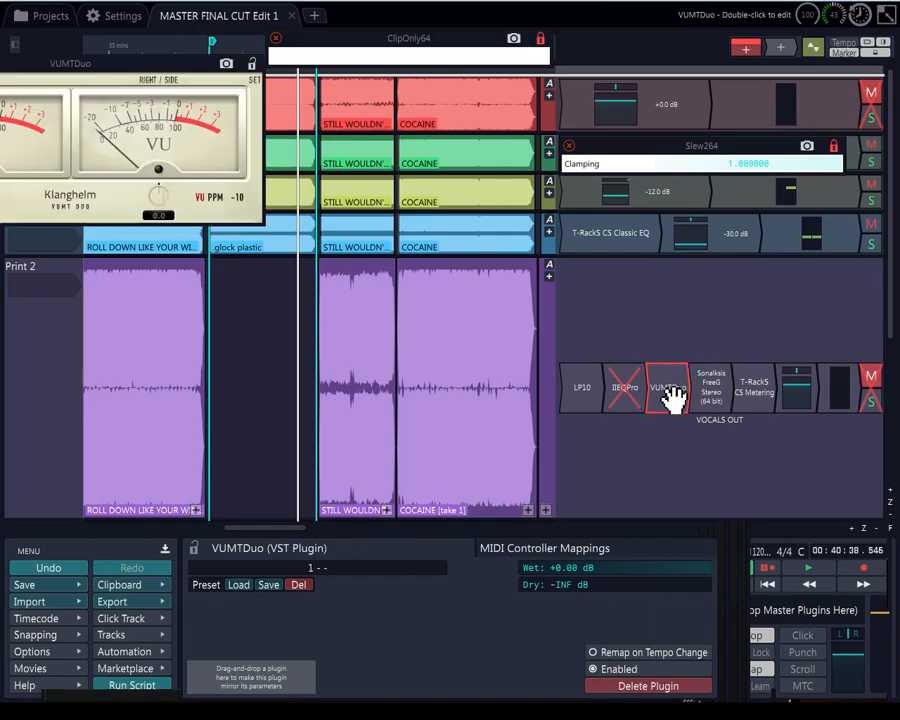
left_click_drag(140, 66, 504, 62)
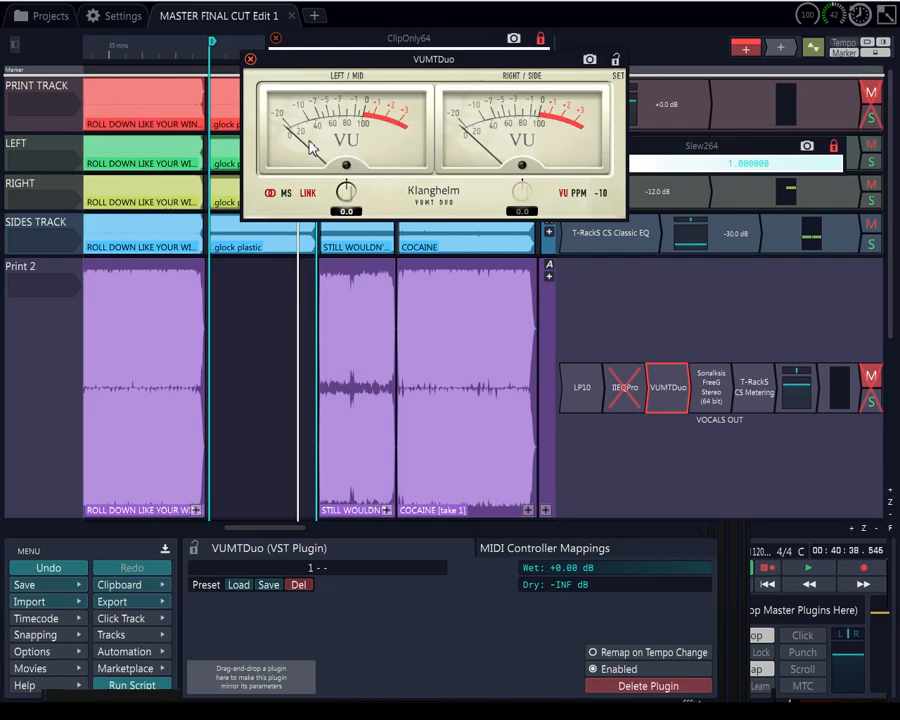
left_click(724, 393)
left_click_drag(12, 70, 643, 92)
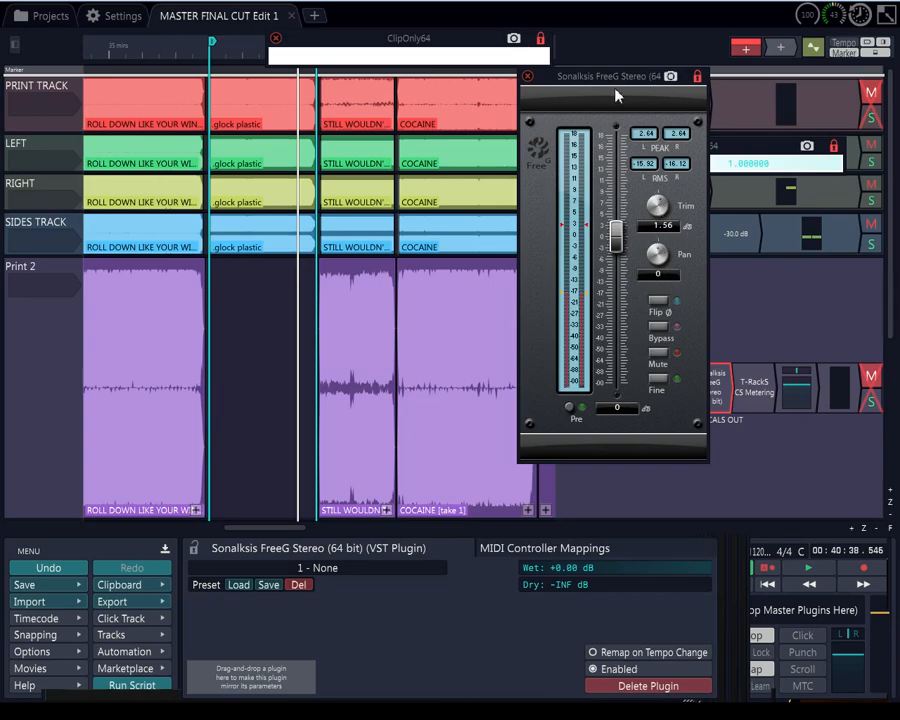
left_click_drag(620, 104, 607, 180)
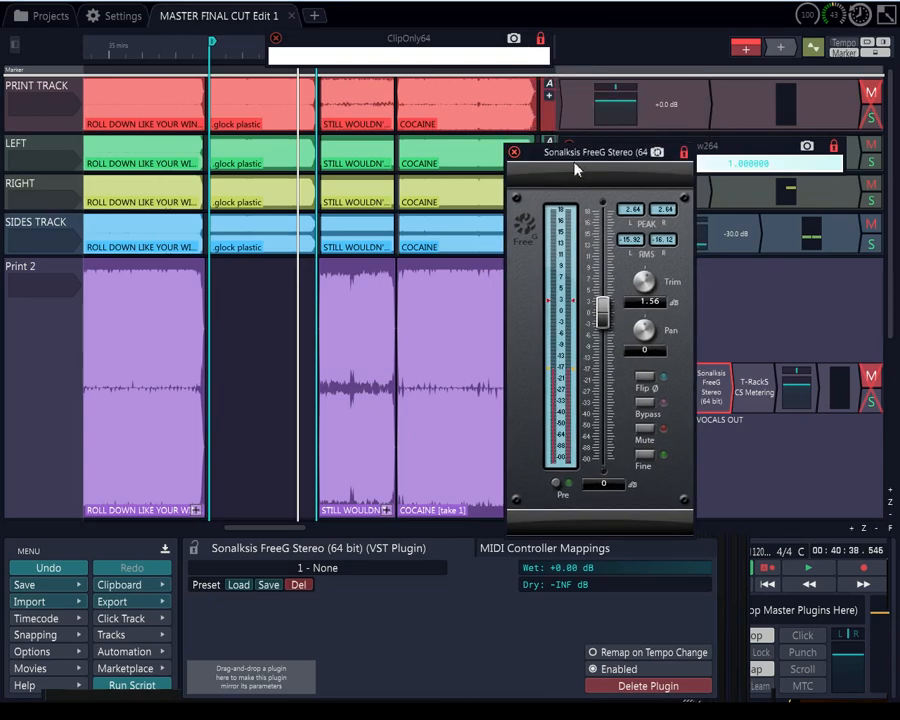
left_click(514, 153)
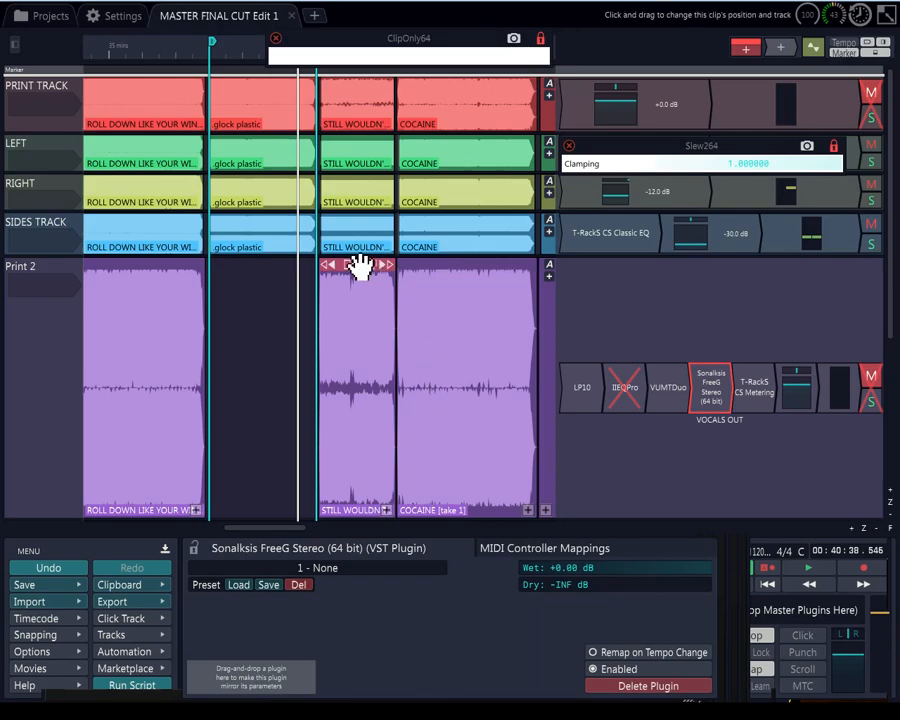
Examine the peaks of the STILL WOULDN'T FEEL U waveform on the Print 2 track down to millisecond resolution
scroll(352, 267, "up", 5)
scroll(352, 267, "up", 8)
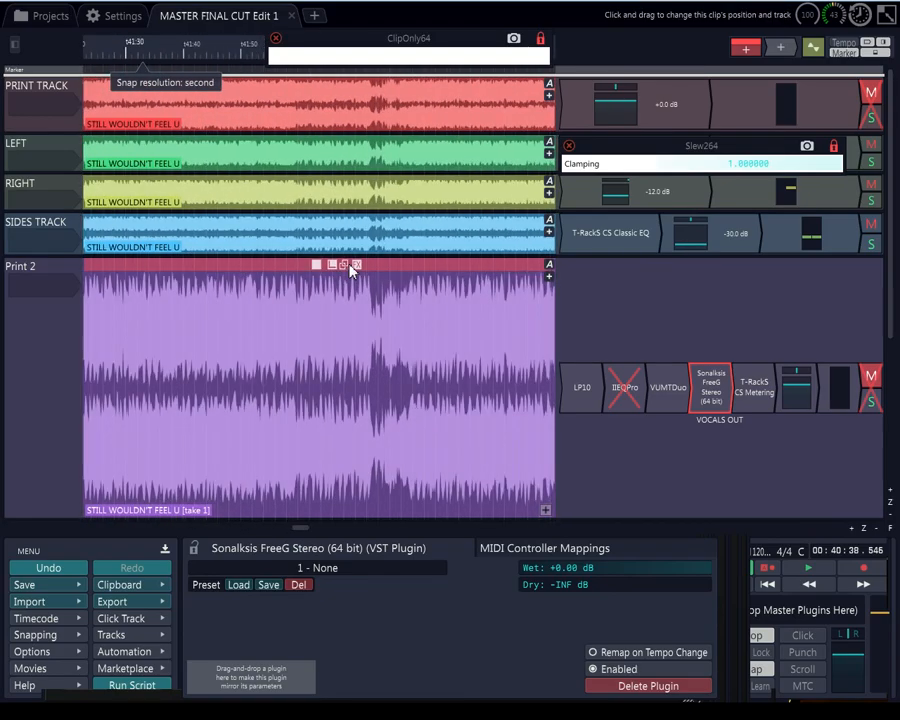
scroll(352, 267, "up", 5)
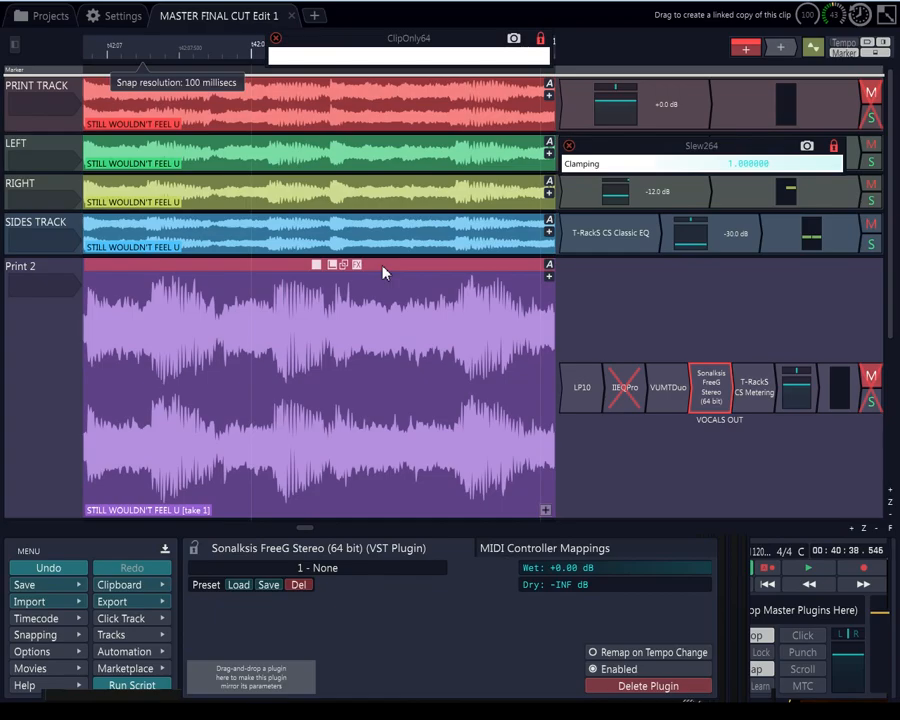
scroll(350, 280, "up", 7)
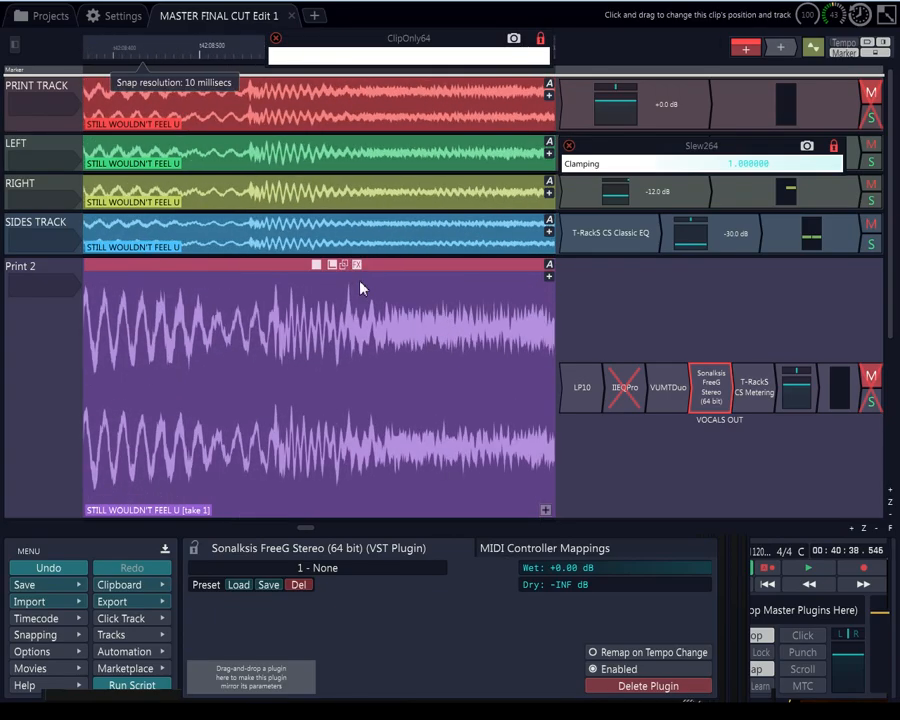
scroll(352, 285, "up", 7)
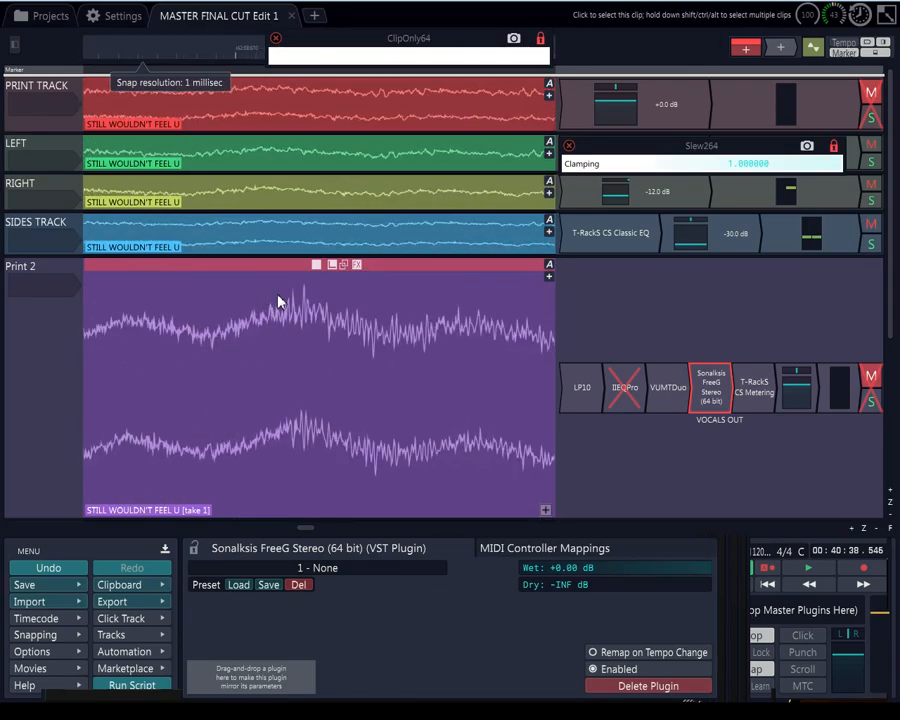
scroll(350, 300, "down", 5)
scroll(352, 318, "down", 8)
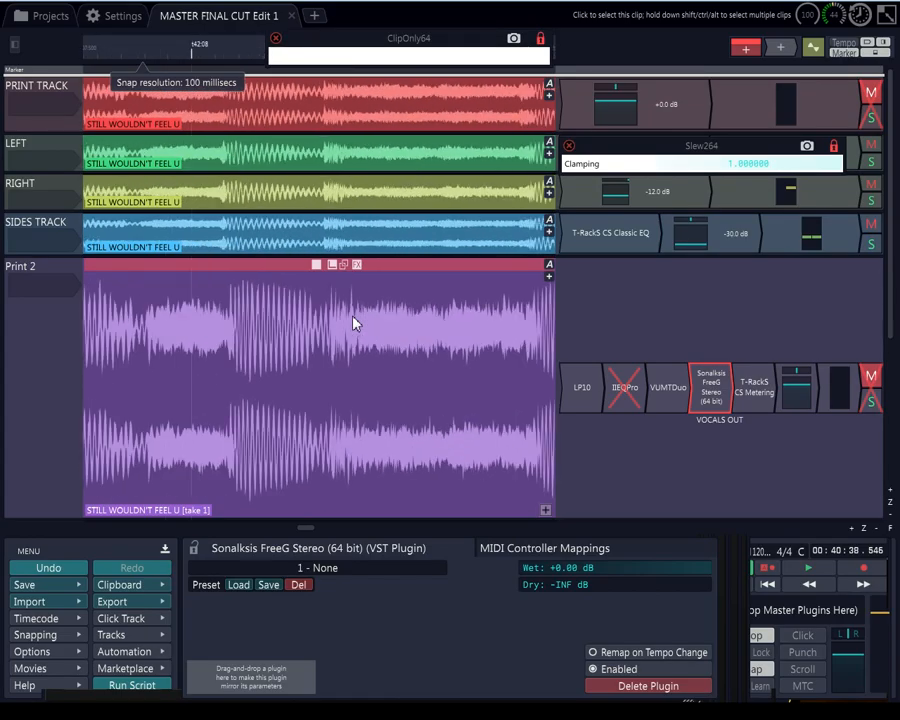
scroll(353, 325, "down", 4)
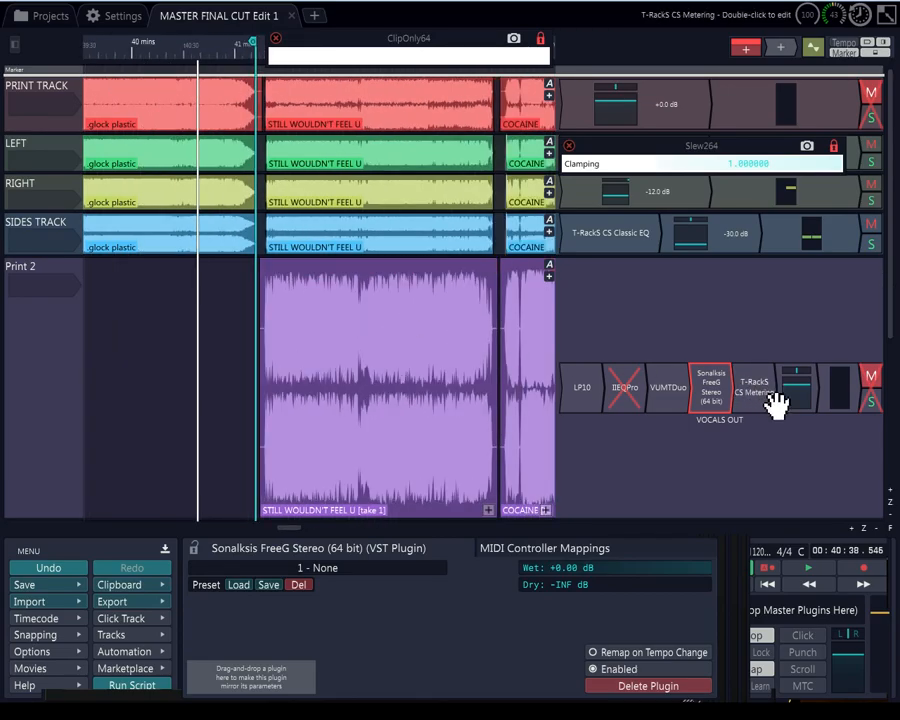
Check the Print 2 track's level meter properties and inspect the STILL WOULDN'T FEEL U waveform at several time scales
left_click(837, 386)
left_click(368, 280)
scroll(368, 280, "up", 2)
scroll(310, 294, "up", 4)
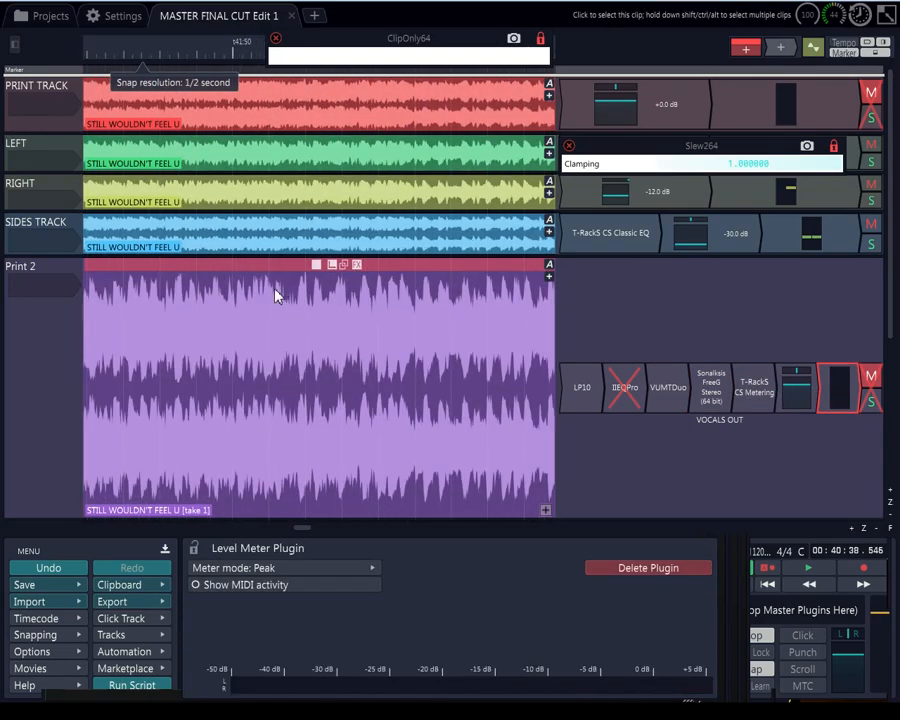
scroll(183, 310, "up", 4)
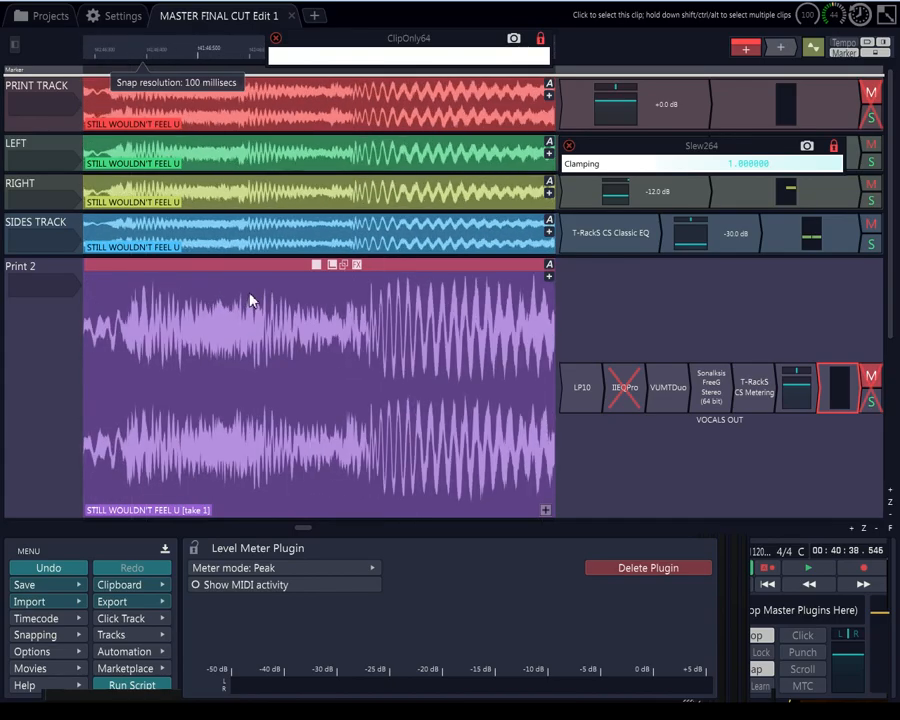
scroll(477, 293, "down", 4)
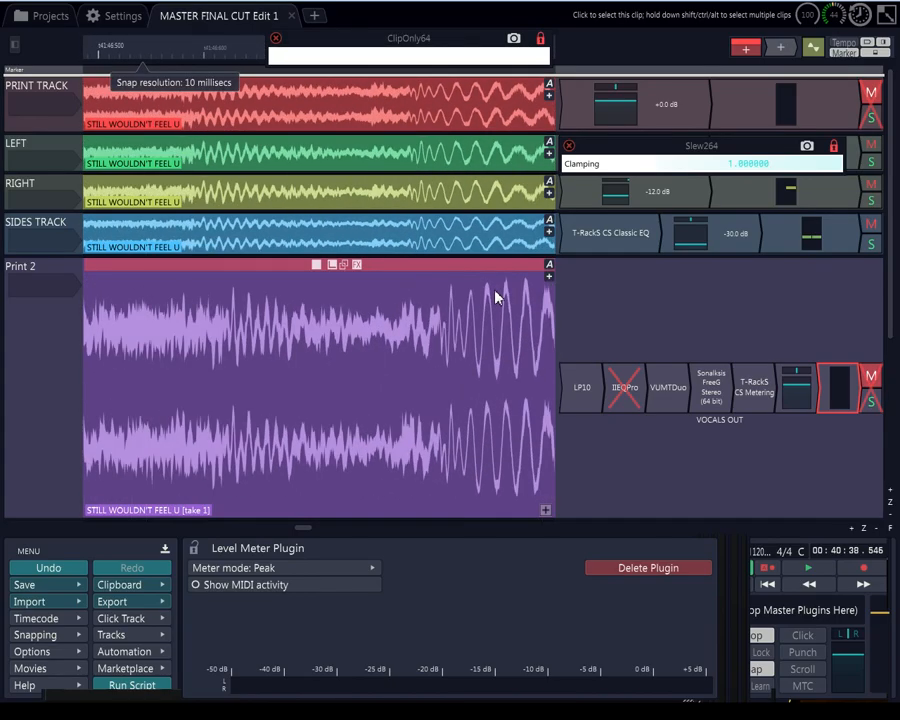
scroll(495, 297, "down", 5)
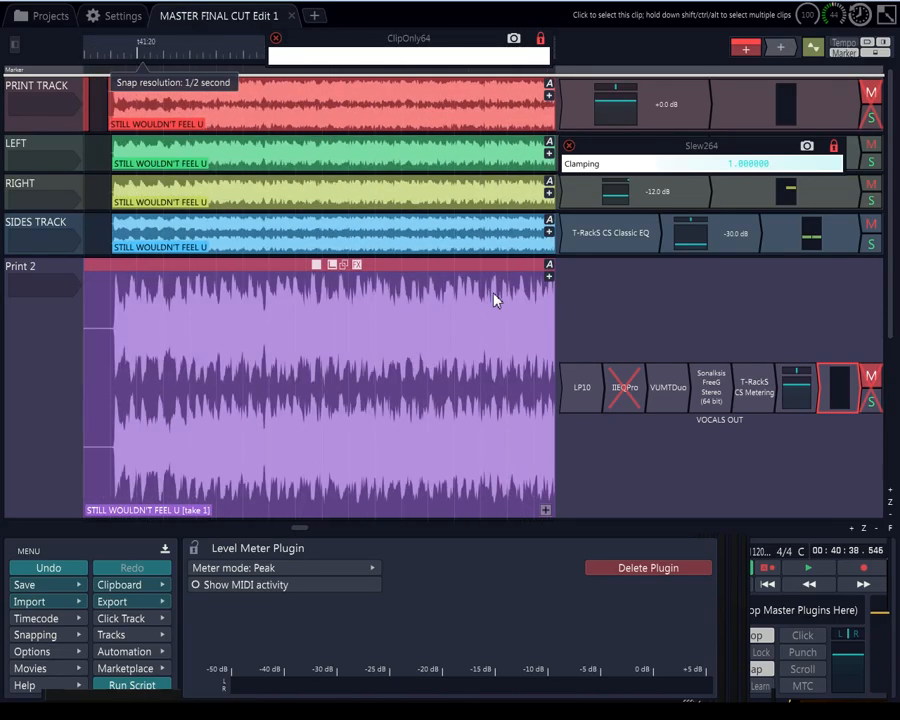
scroll(474, 300, "up", 3)
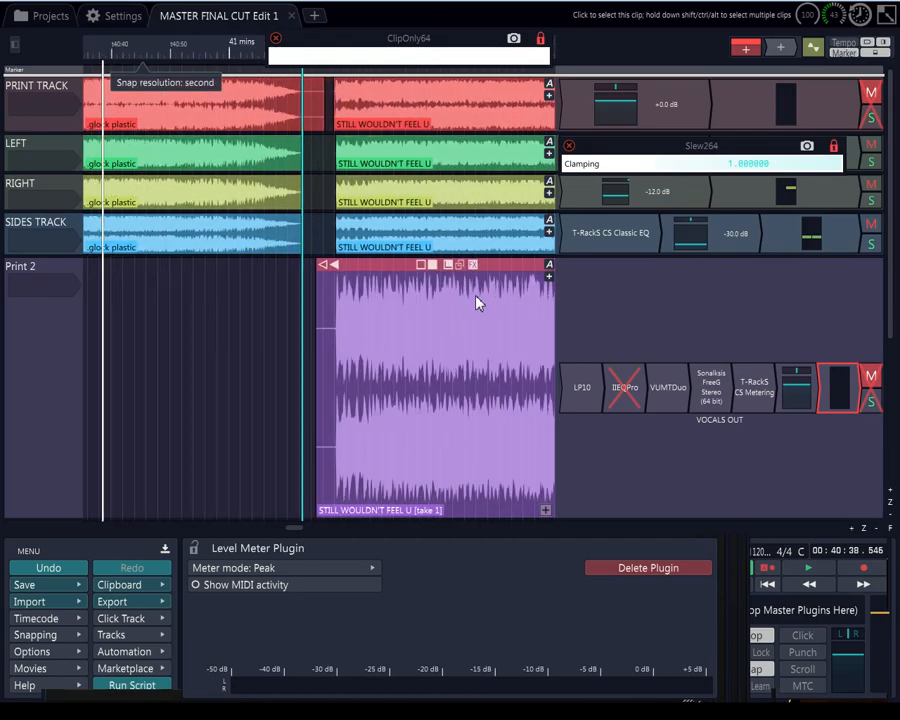
Select the STILL WOULDN'T FEEL U clip on Print 2 and examine its opening transient up close
left_click(340, 303)
scroll(350, 303, "up", 5)
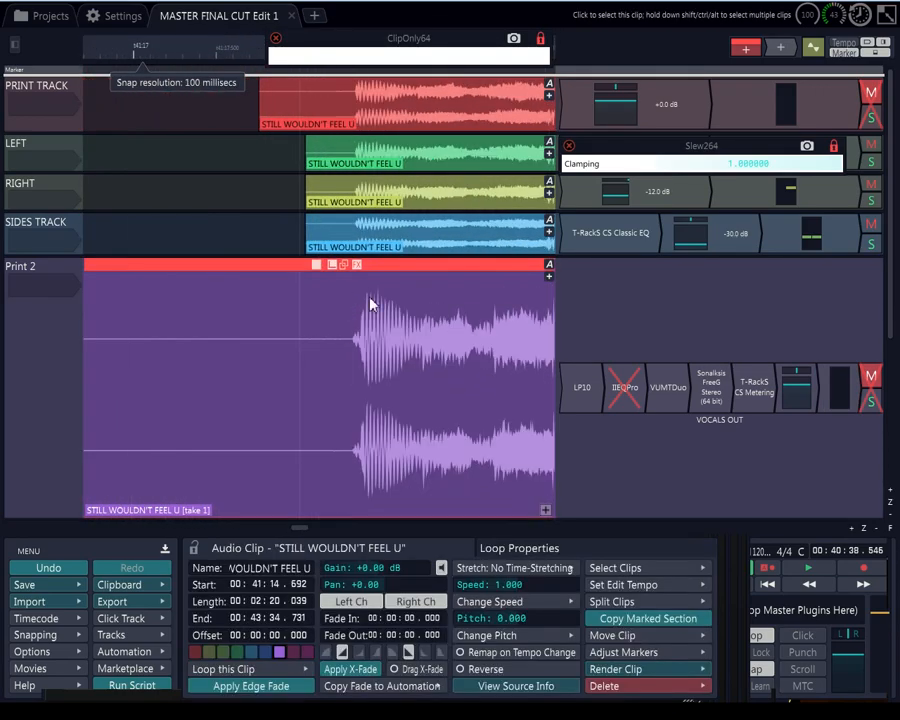
scroll(370, 301, "up", 2)
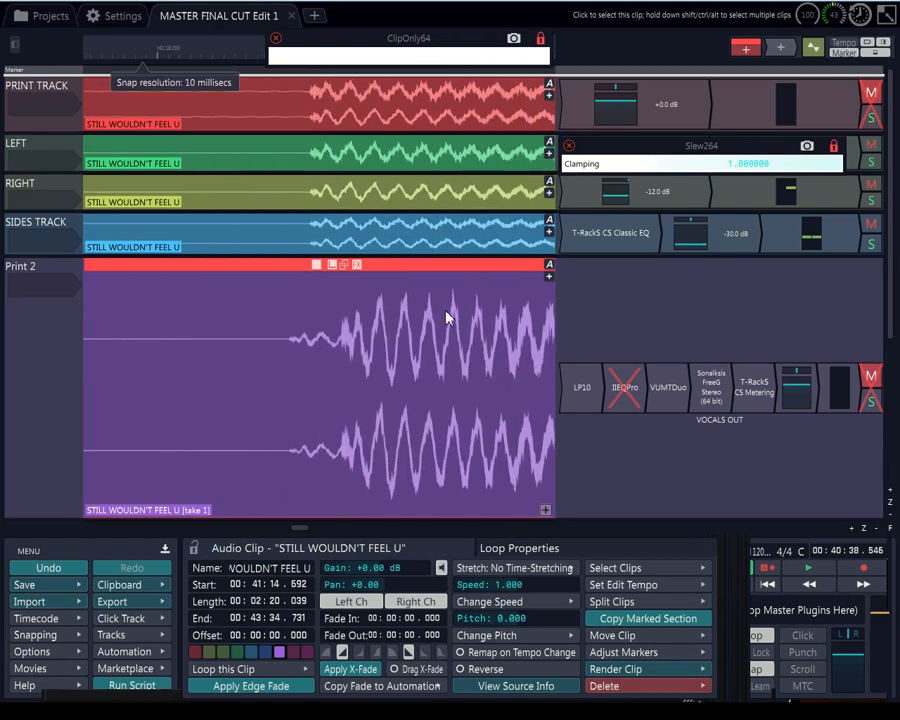
scroll(446, 314, "down", 4)
scroll(446, 318, "down", 4)
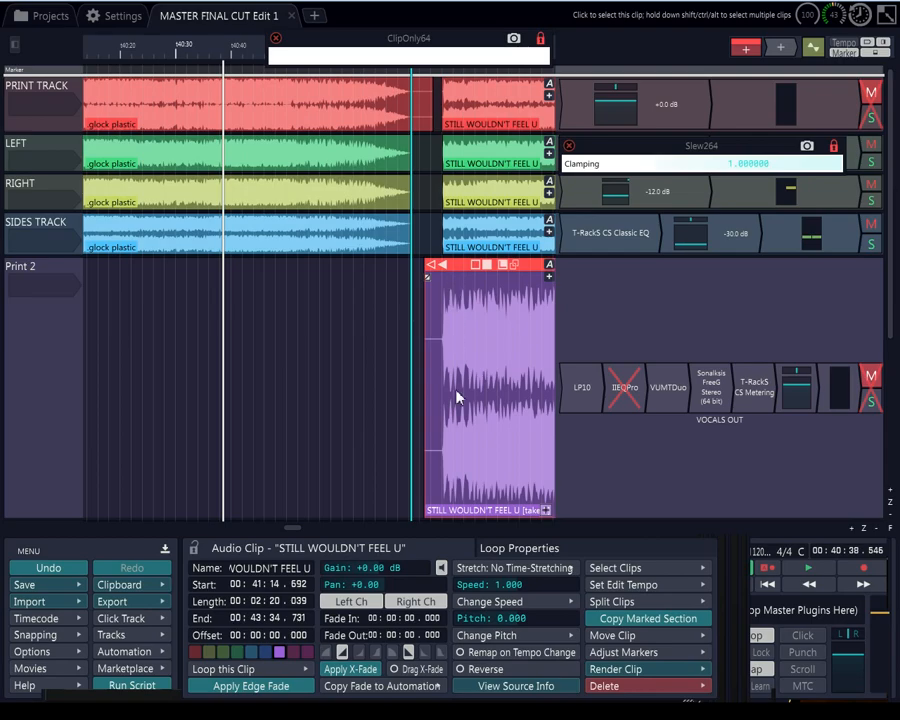
Compare the silent lead-in and first peaks of the Print 2 clip with the matching clips on the tracks above
scroll(453, 398, "up", 3)
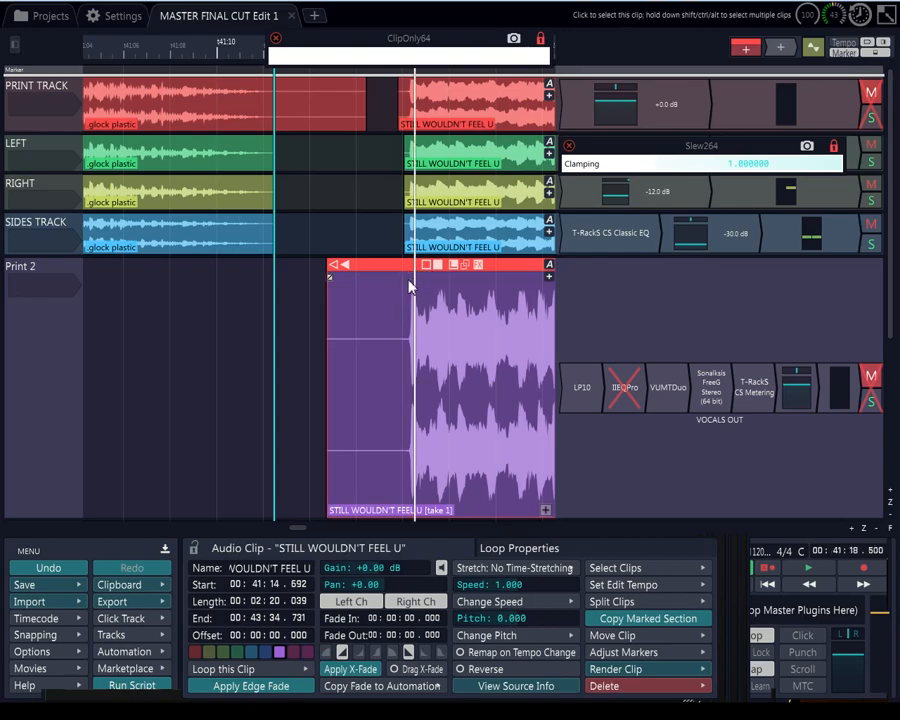
scroll(414, 284, "up", 4)
scroll(416, 282, "down", 4)
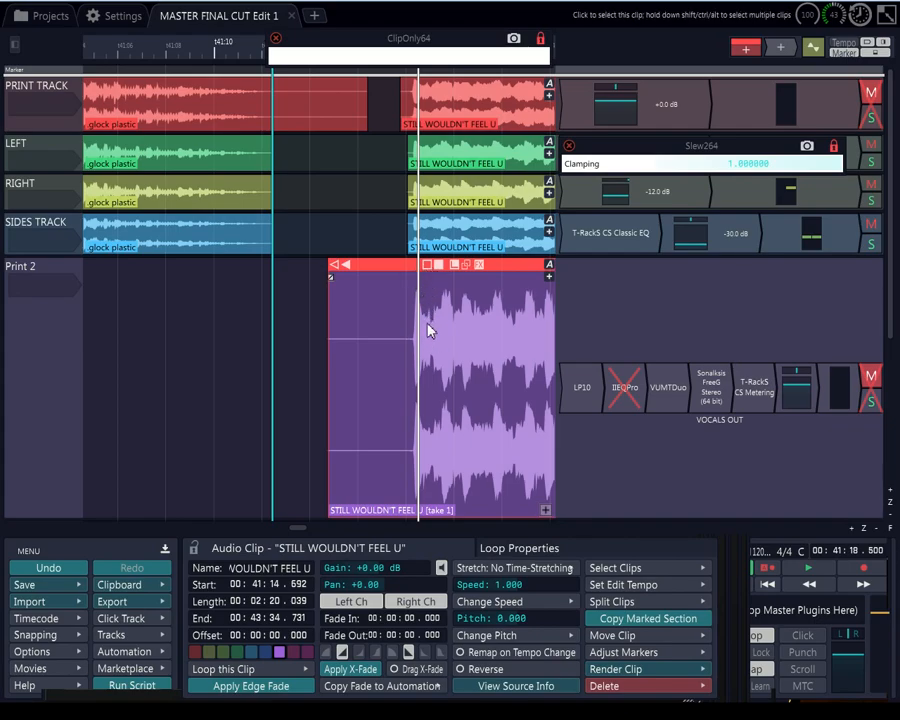
scroll(426, 310, "up", 5)
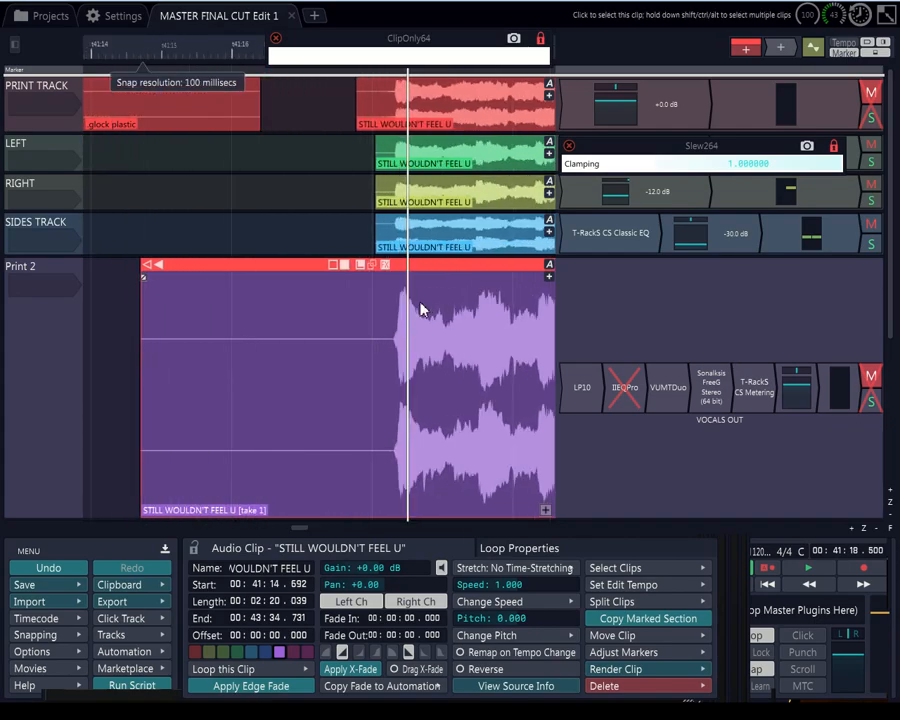
scroll(414, 313, "up", 2)
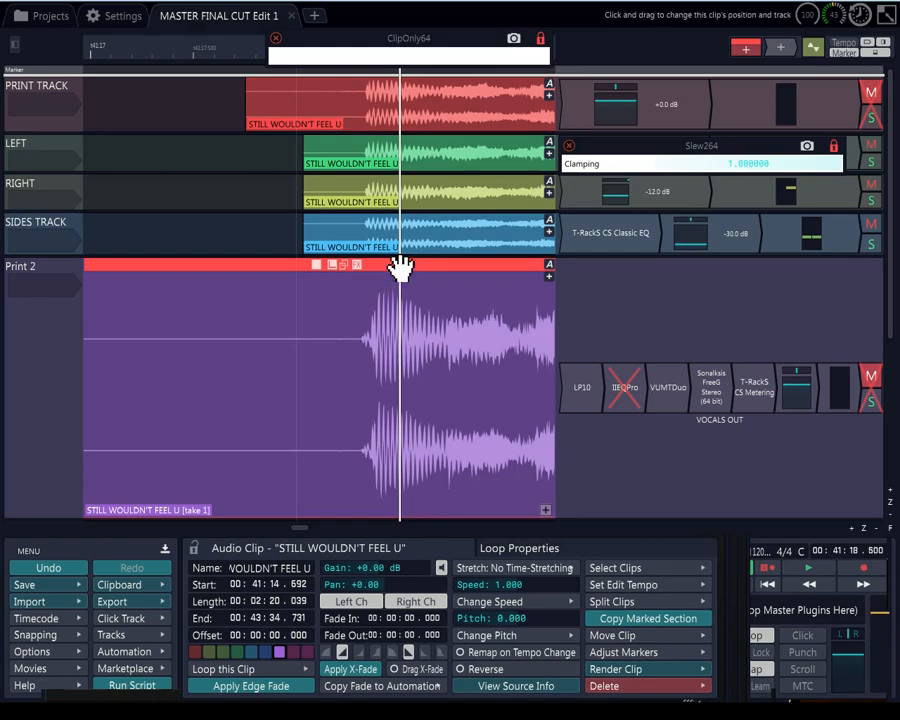
Trim the silent lead-in of the STILL WOULDN'T FEEL U clip on Print 2 so that it starts at 41:18.000
scroll(405, 268, "down", 4)
scroll(407, 270, "down", 2)
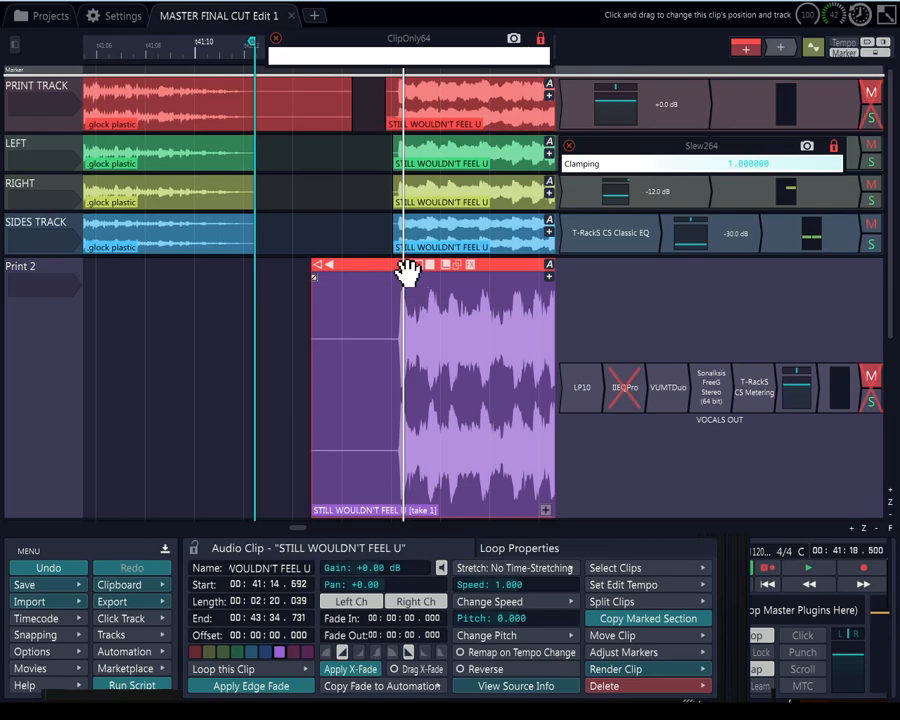
left_click_drag(319, 270, 395, 268)
scroll(427, 280, "up", 5)
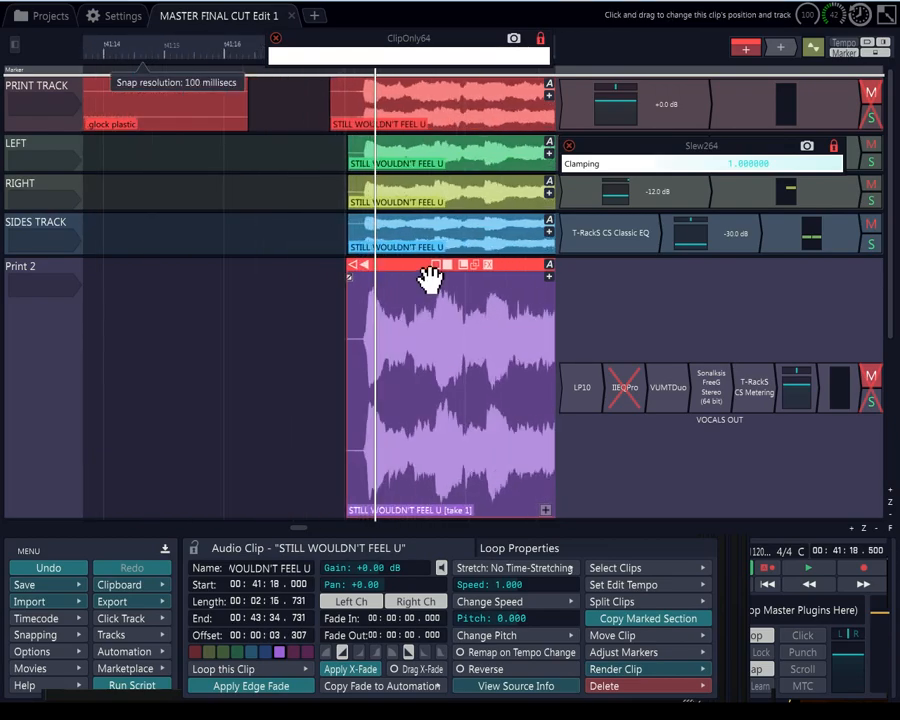
scroll(340, 290, "down", 5)
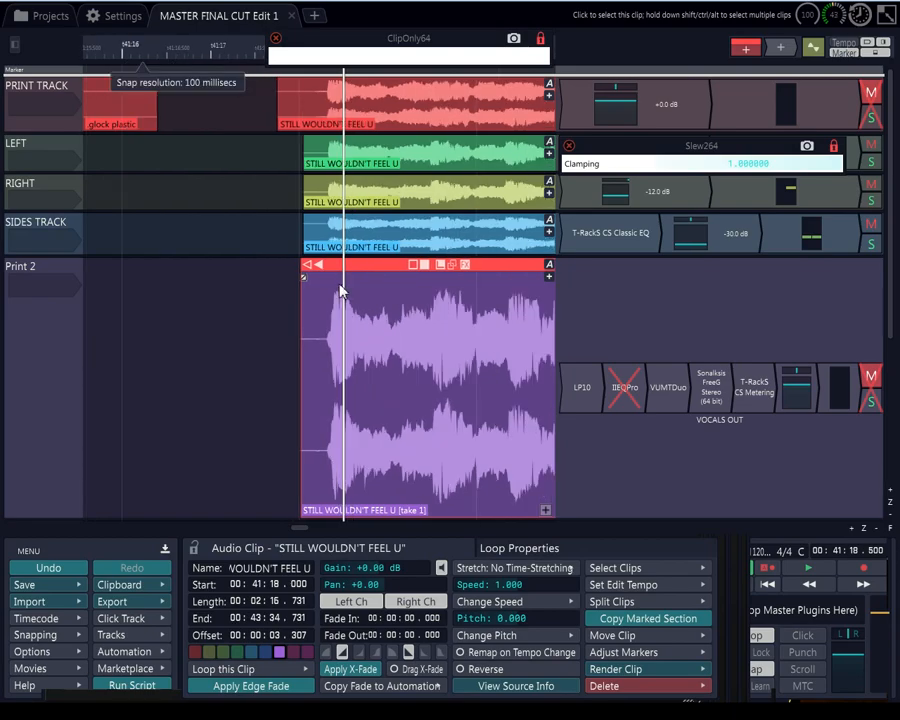
scroll(345, 250, "down", 5)
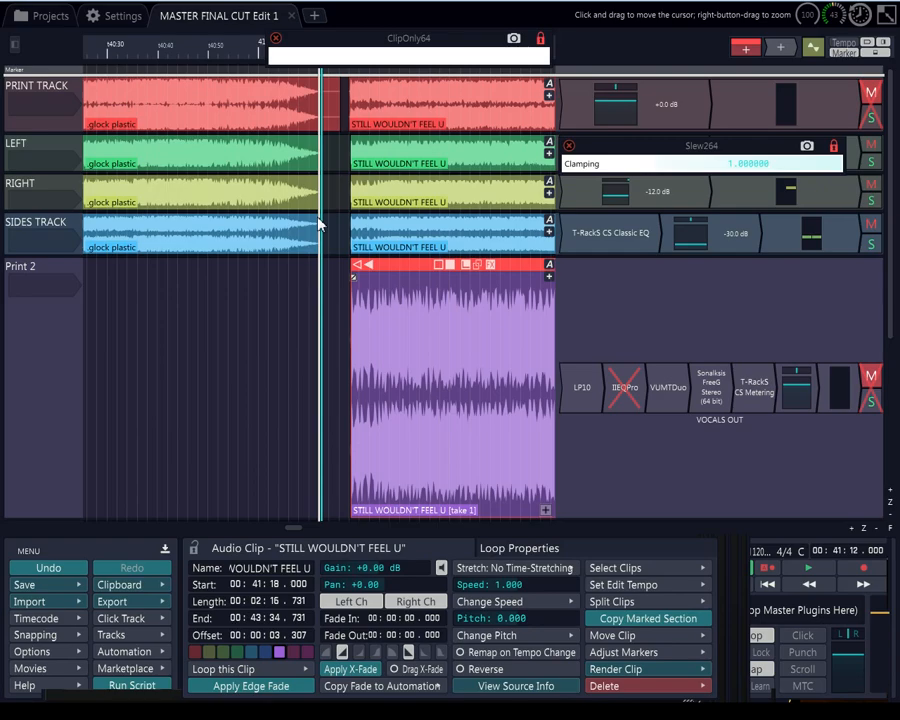
Switch to Scarlett MixControl, unlink and relink the 2-BUS channel pair to show the routing, and minimise the mixer
scroll(380, 200, "up", 3)
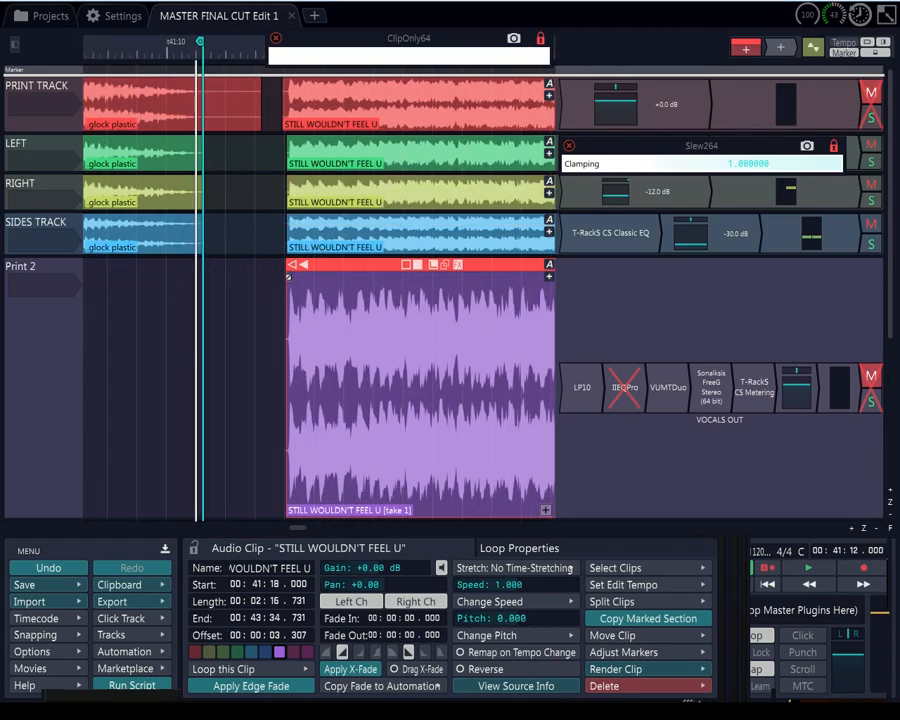
left_click_drag(0, 73, 173, 57)
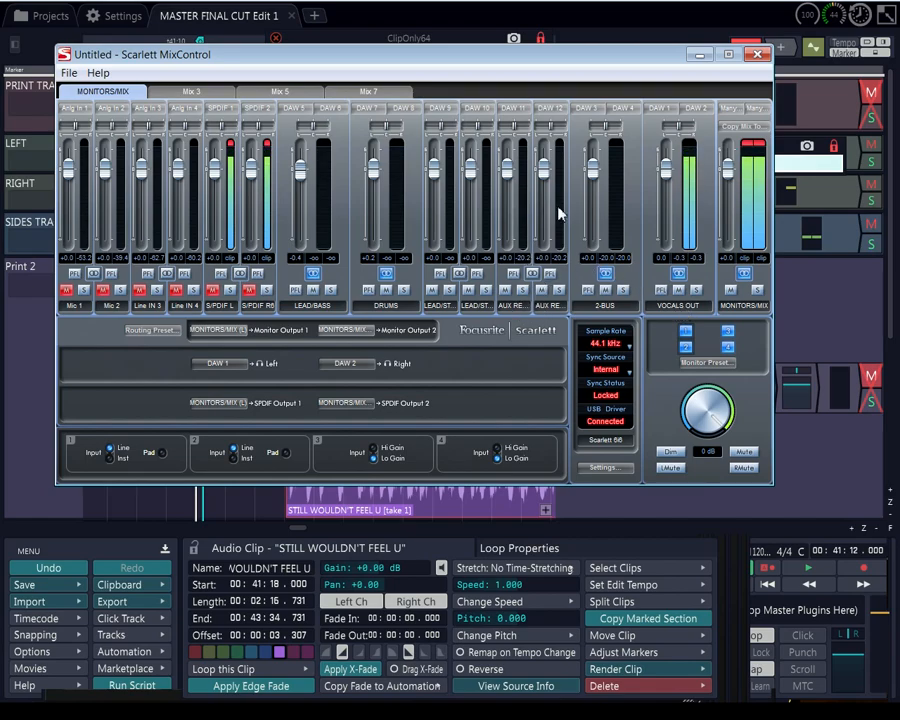
left_click(606, 274)
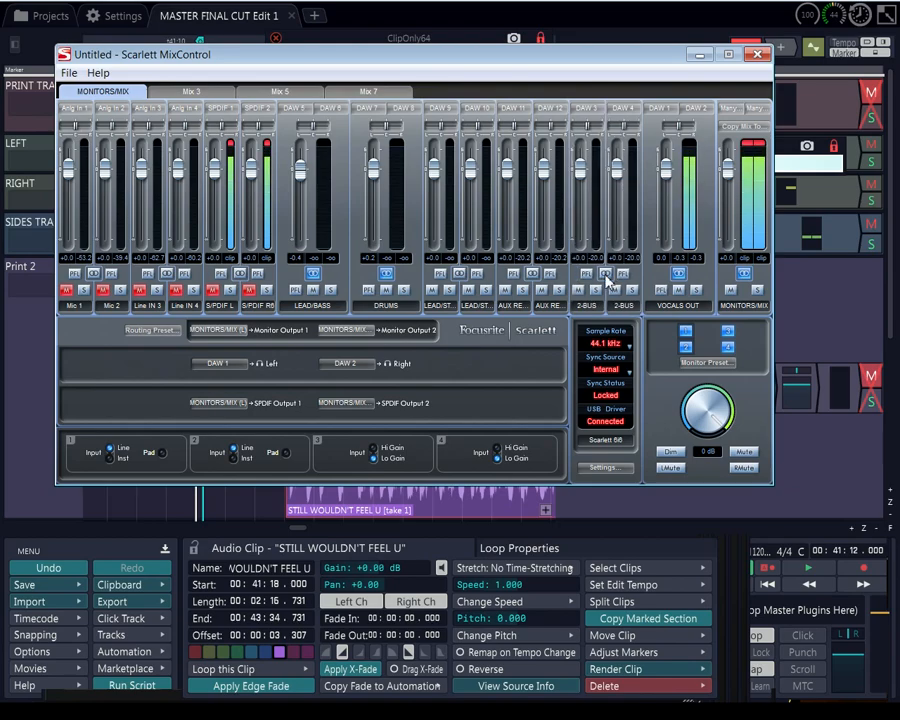
left_click(606, 275)
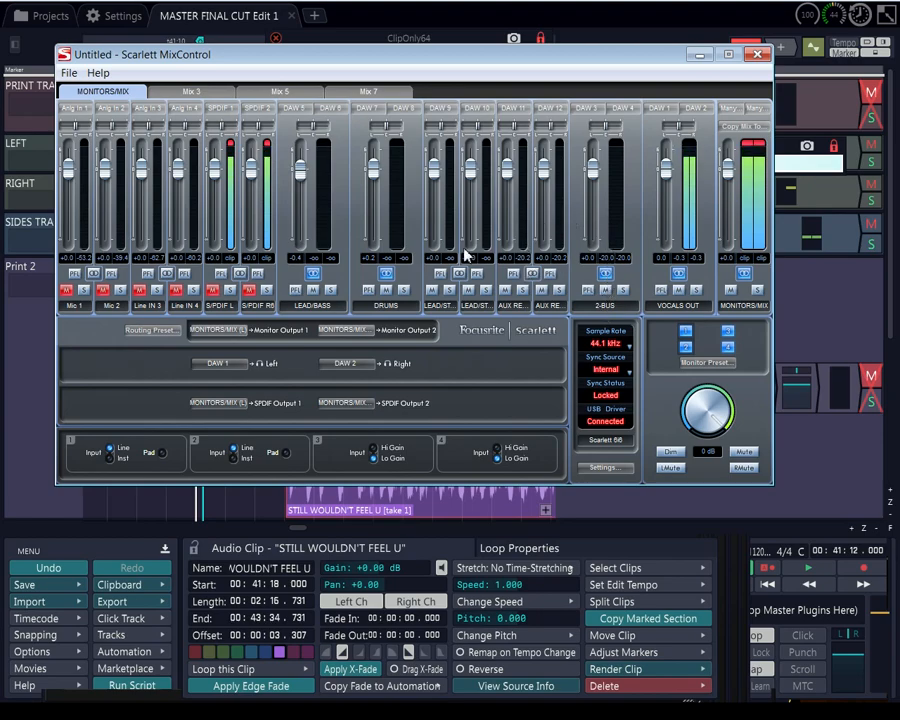
left_click(703, 54)
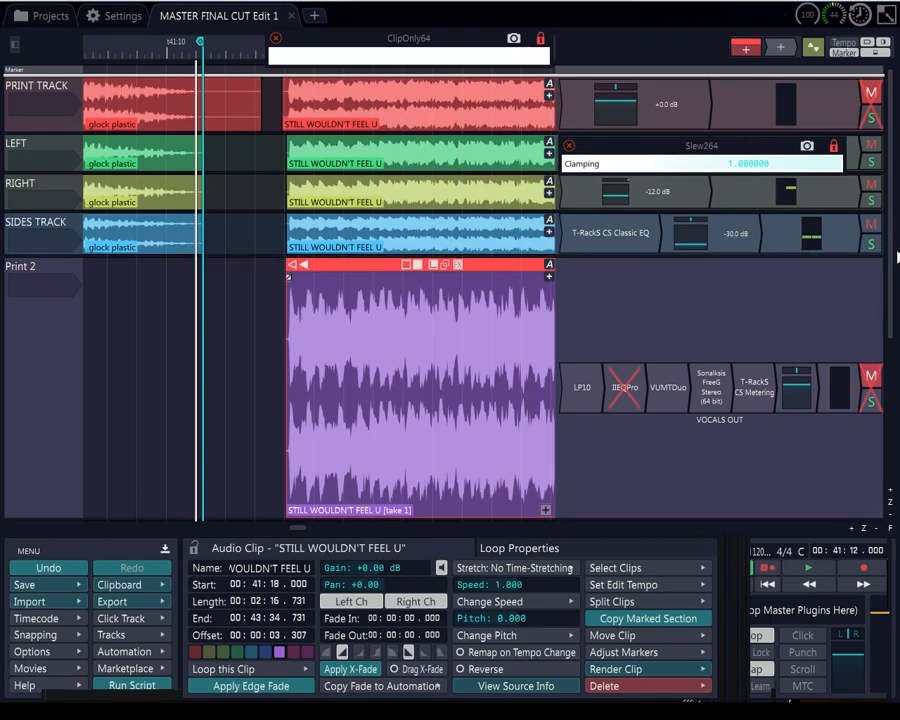
Examine the empty stretch of Print 2 under the .glock plastic clips and the end of the preceding ROLL DOWN LIKE YOUR WINDOWS UP clip
scroll(220, 245, "down", 2)
scroll(220, 245, "down", 5)
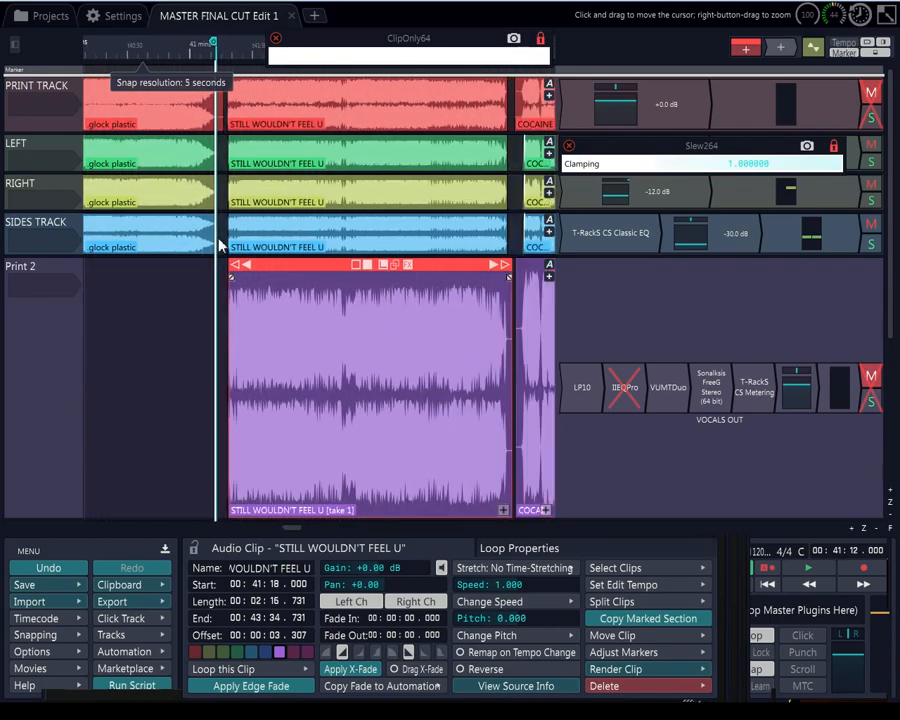
scroll(84, 340, "up", 3)
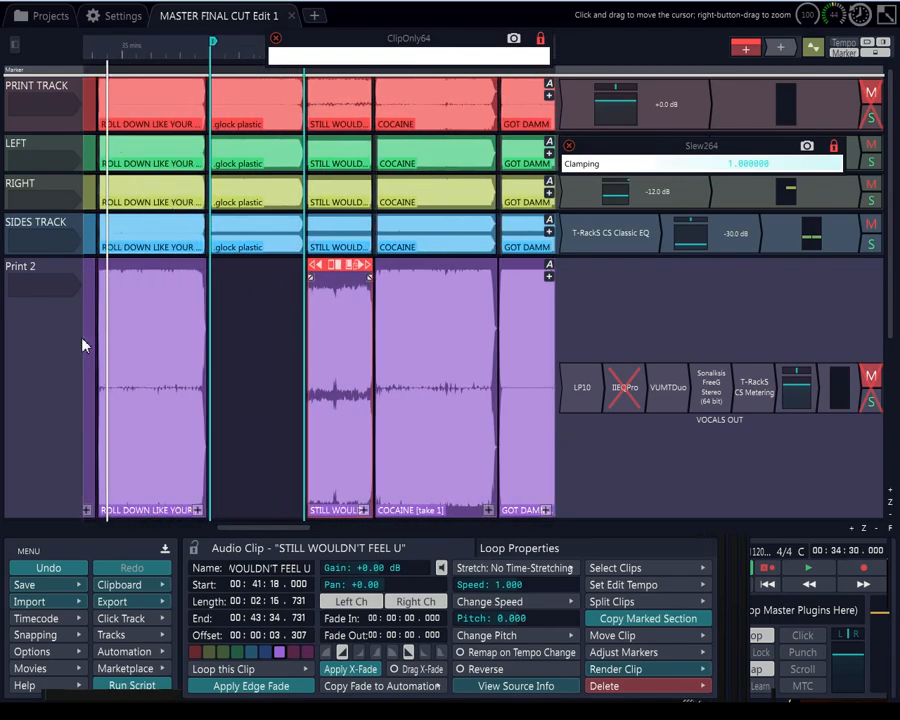
scroll(239, 297, "up", 2)
scroll(242, 296, "up", 4)
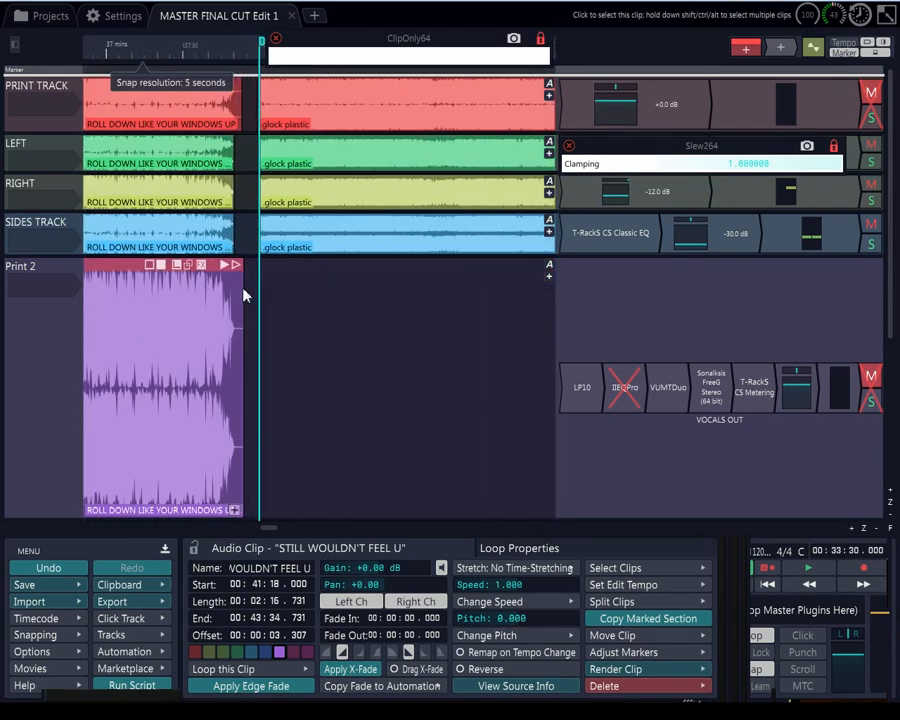
left_click_drag(305, 307, 282, 311)
scroll(316, 301, "down", 3)
scroll(394, 317, "down", 4)
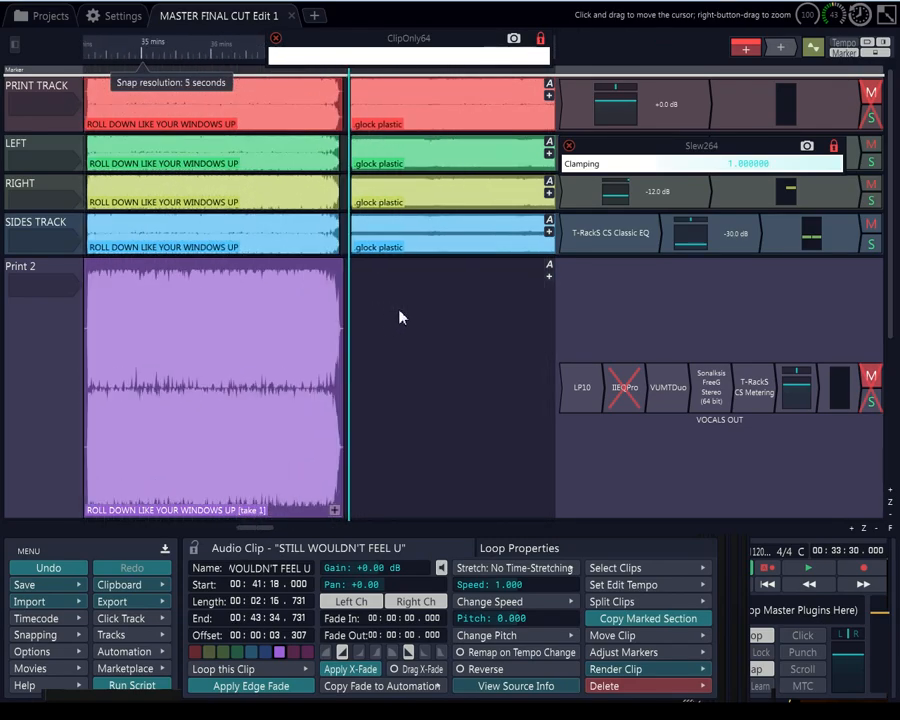
scroll(490, 287, "up", 3)
scroll(502, 300, "down", 3)
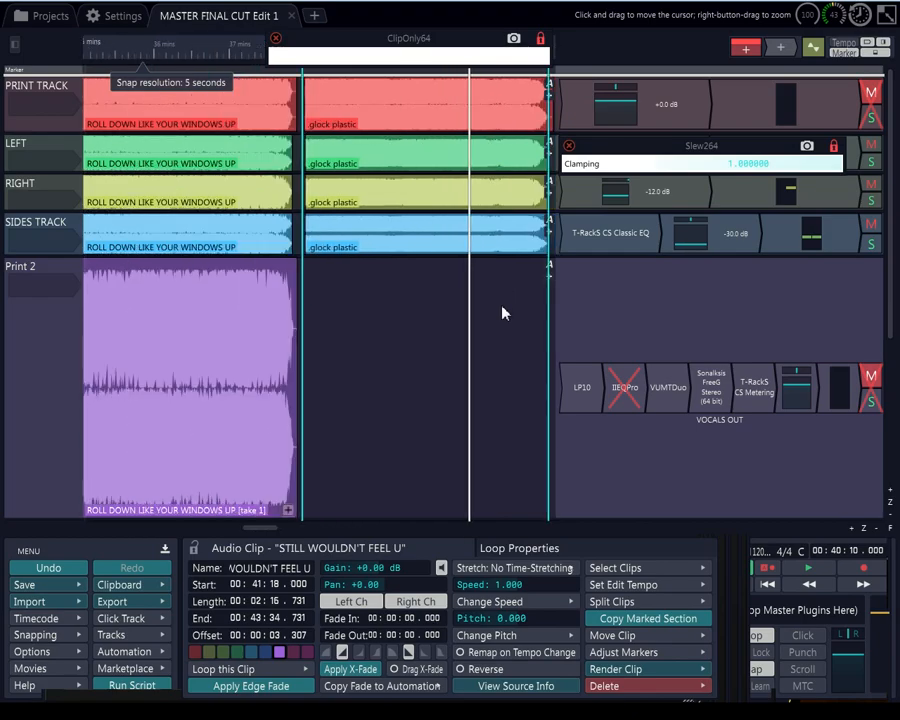
Move the mark-out position to 41:17:000, just before the STILL WOULDN'T FEEL U clip on Print 2
scroll(520, 305, "up", 4)
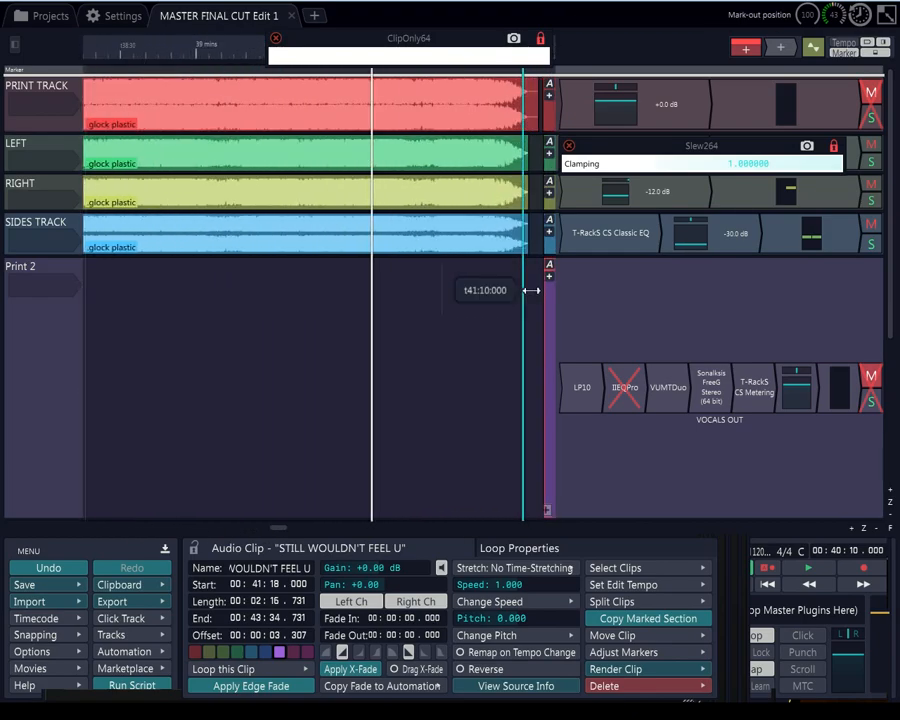
scroll(537, 293, "up", 1)
scroll(537, 293, "up", 3)
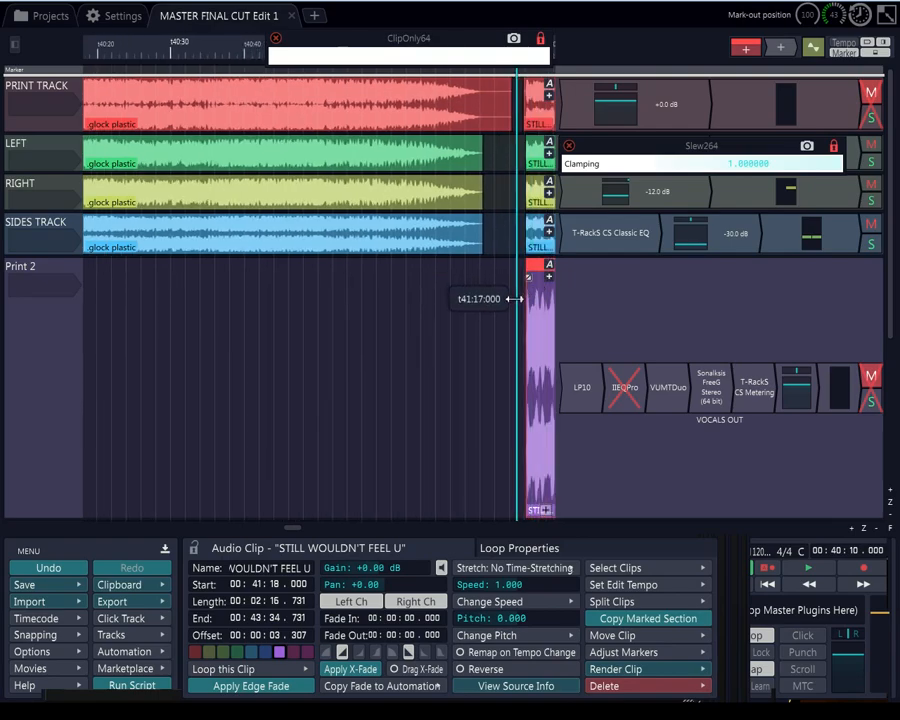
scroll(510, 300, "down", 3)
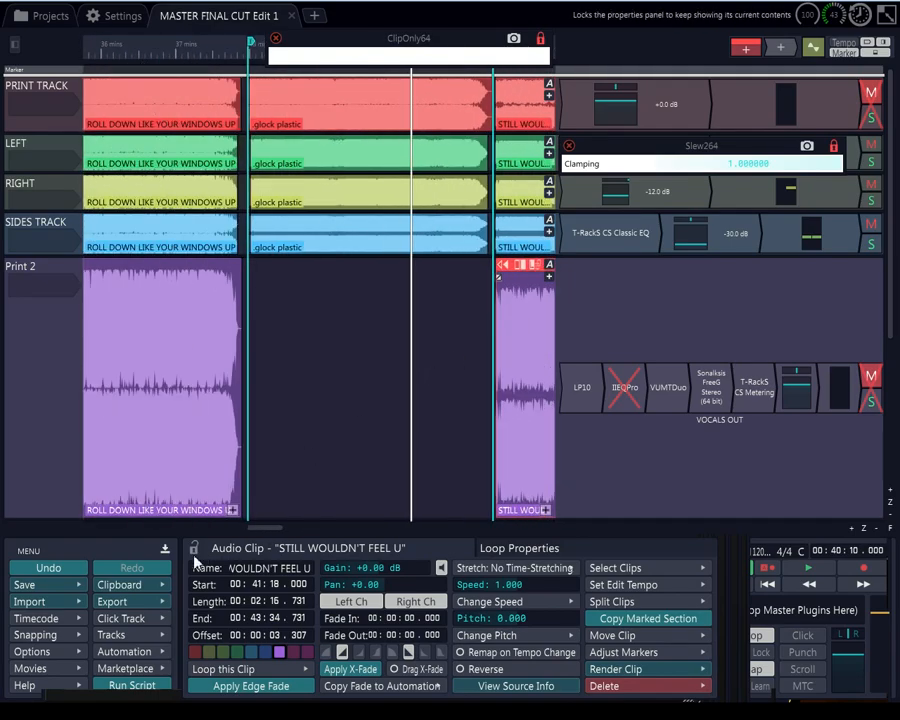
Inspect the IIEQPro curve and analyzer on the FADER track during a trial take of the marked section, and abort the take
left_click(860, 570)
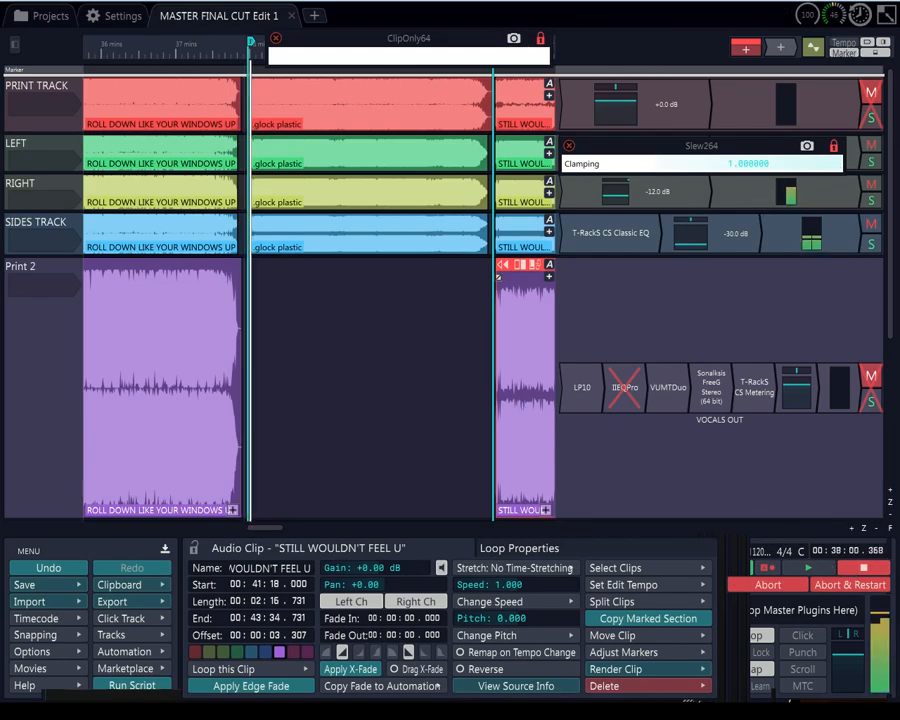
left_click_drag(891, 311, 891, 454)
left_click(660, 455)
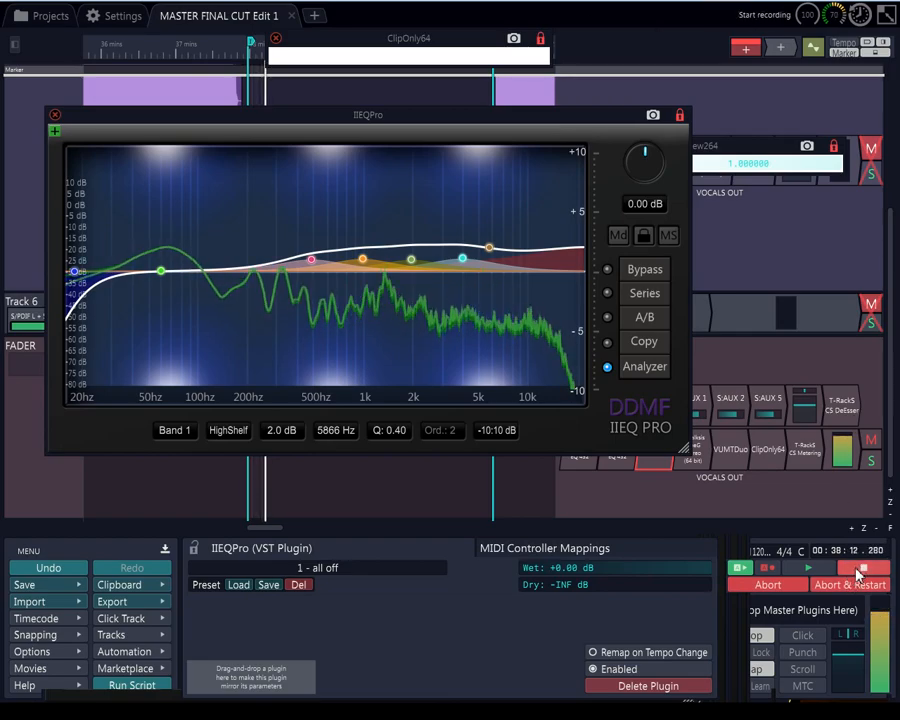
left_click(779, 588)
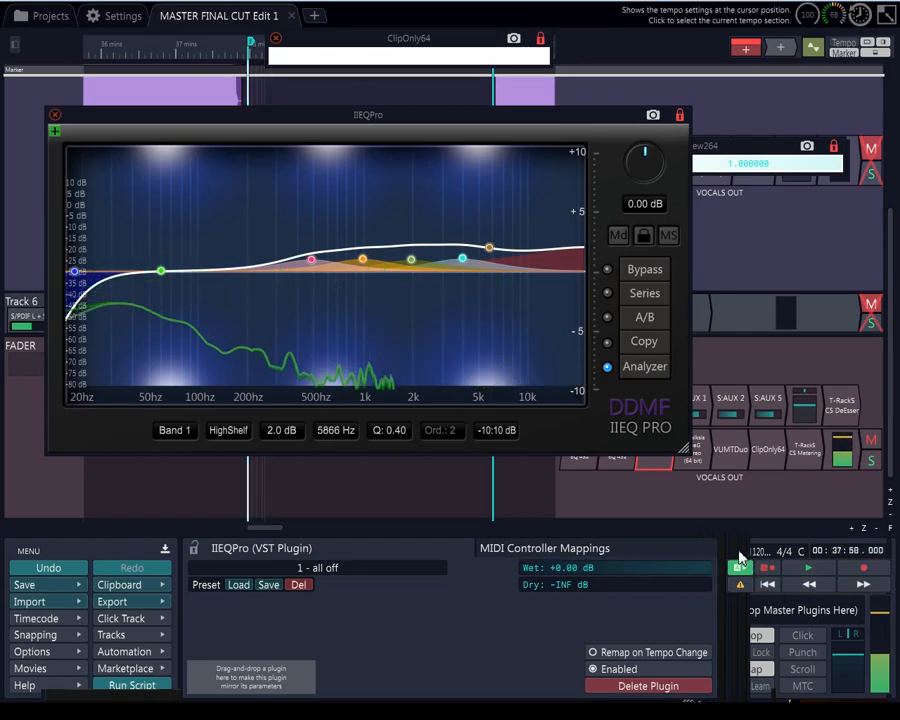
left_click(55, 116)
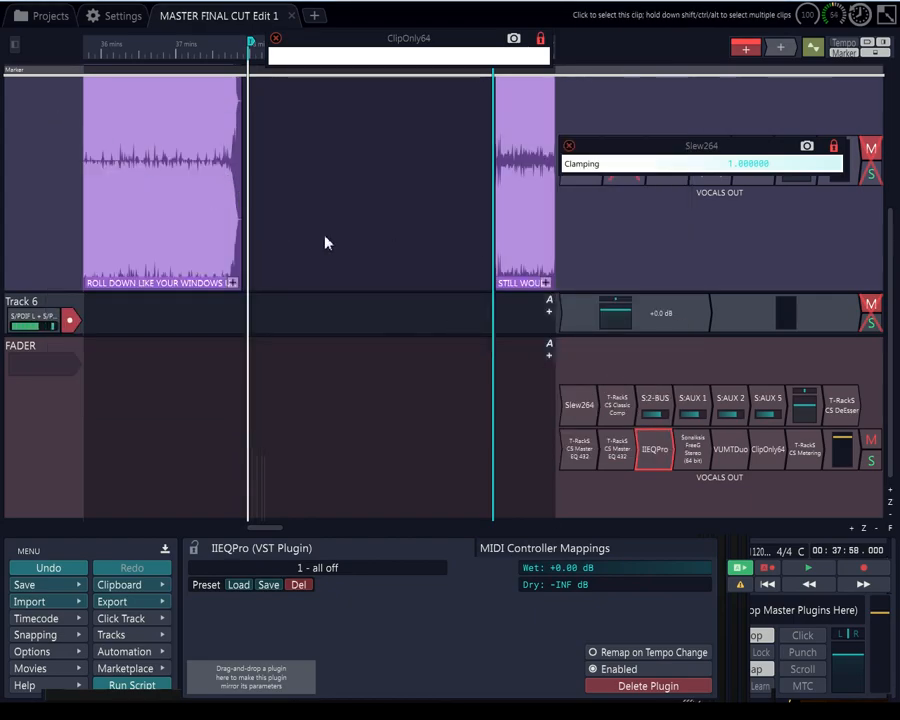
Rewind to the start of the edit and start recording the marked .glock plastic section onto Track 6
left_click_drag(890, 269, 884, 300)
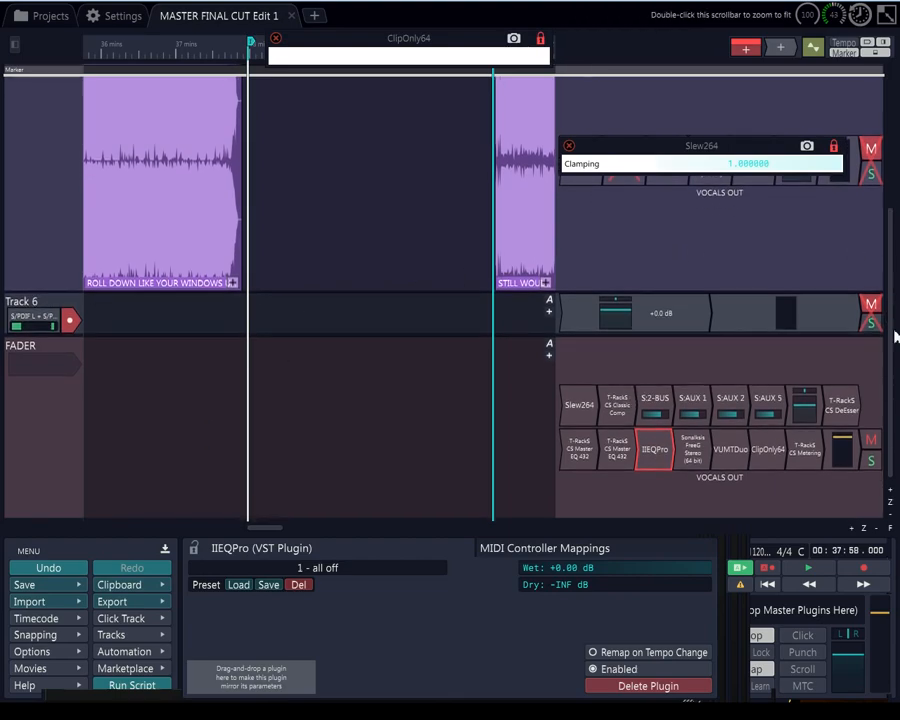
left_click(766, 587)
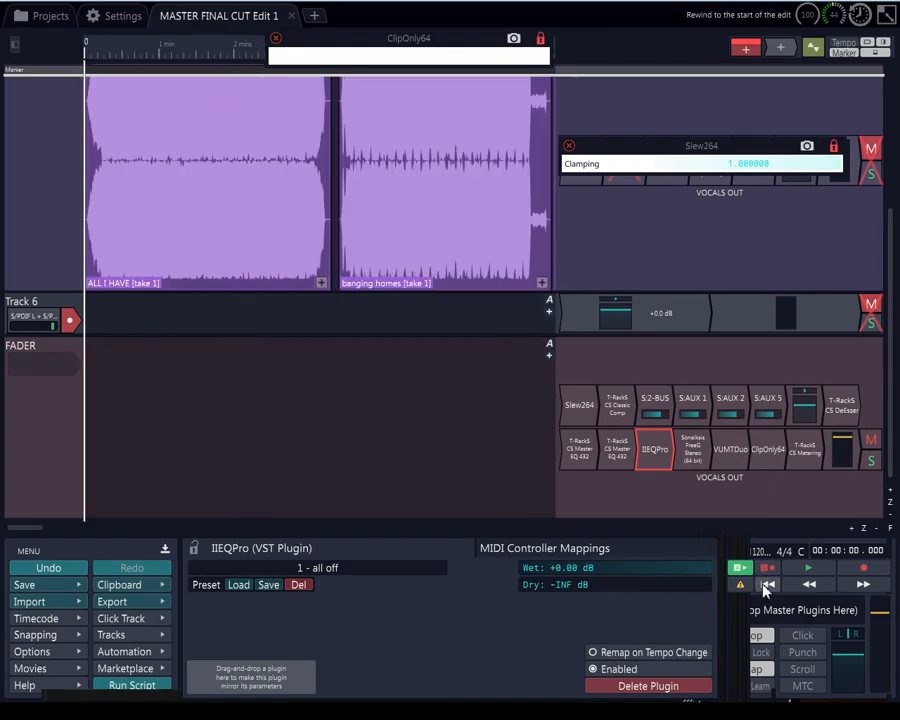
scroll(409, 398, "down", 8)
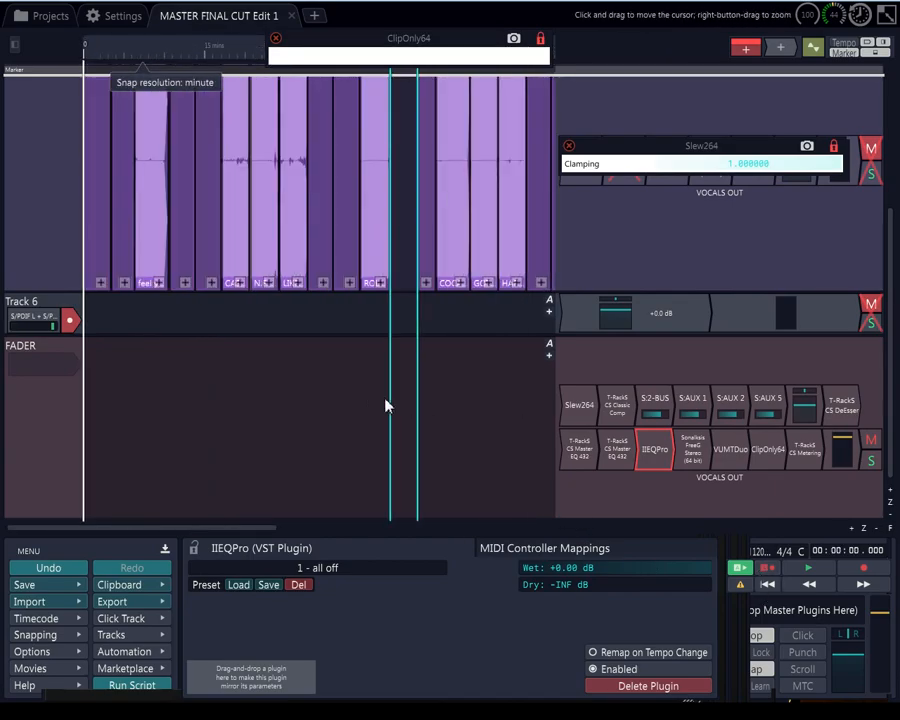
scroll(327, 352, "up", 6)
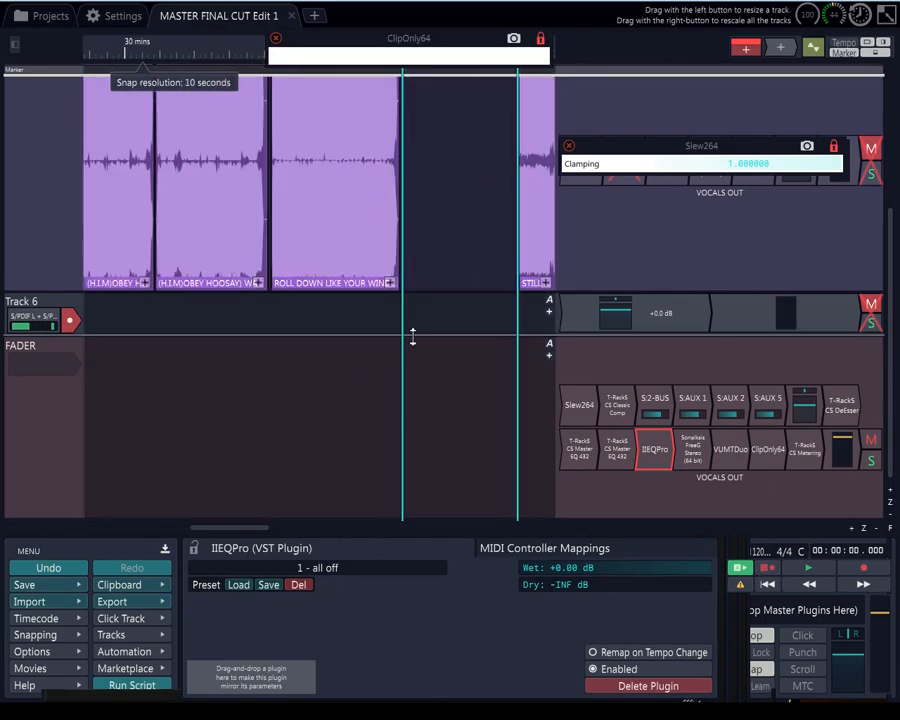
left_click(866, 572)
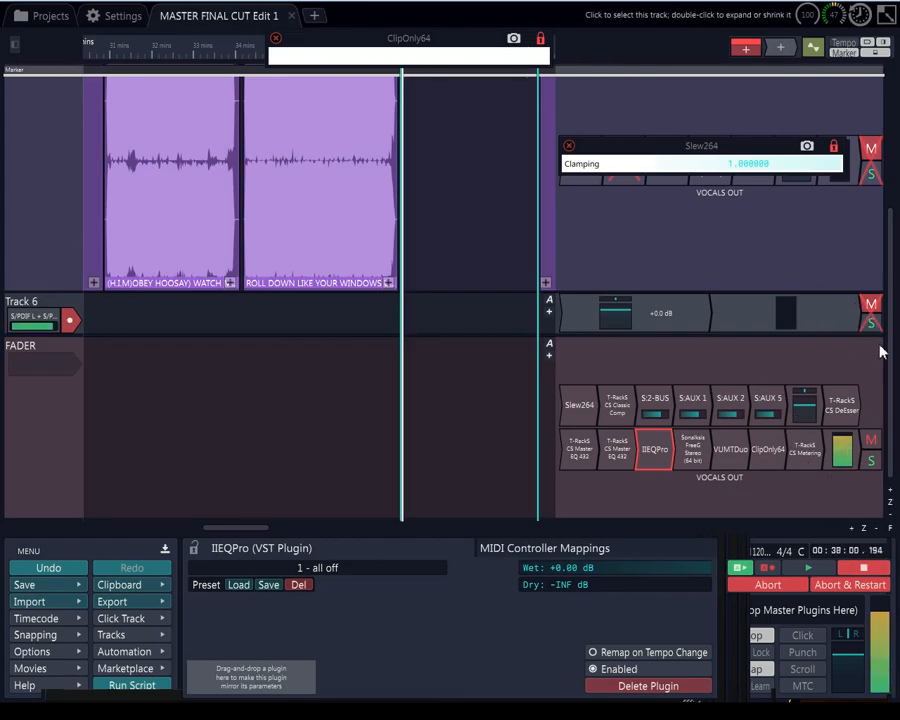
Examine the .glock plastic source clips and the incoming waveform on Track 6, and restart the take
left_click_drag(890, 382, 893, 238)
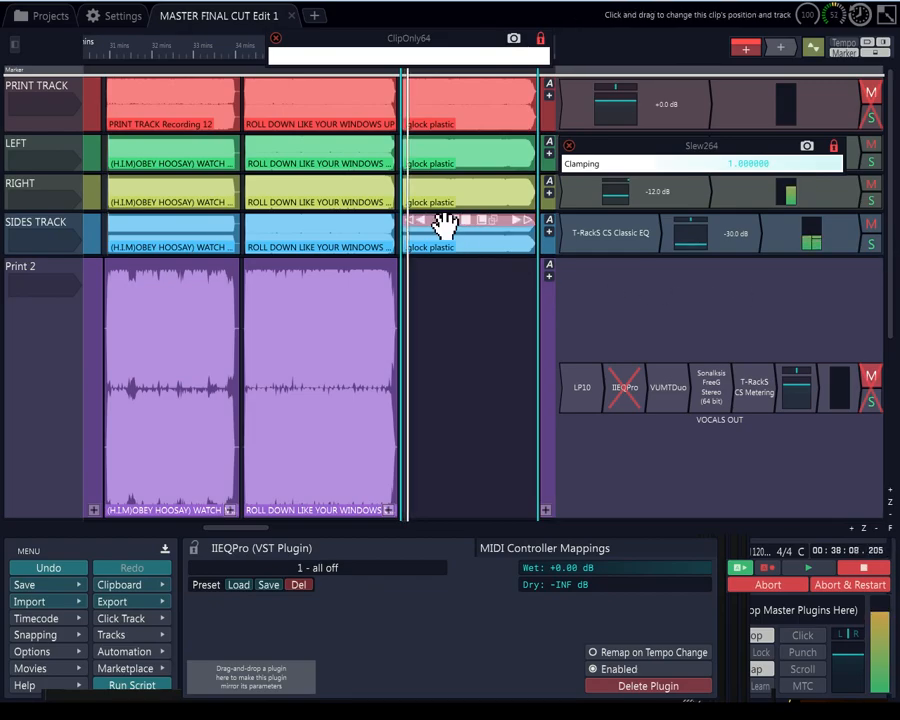
scroll(440, 222, "up", 3)
scroll(436, 222, "up", 3)
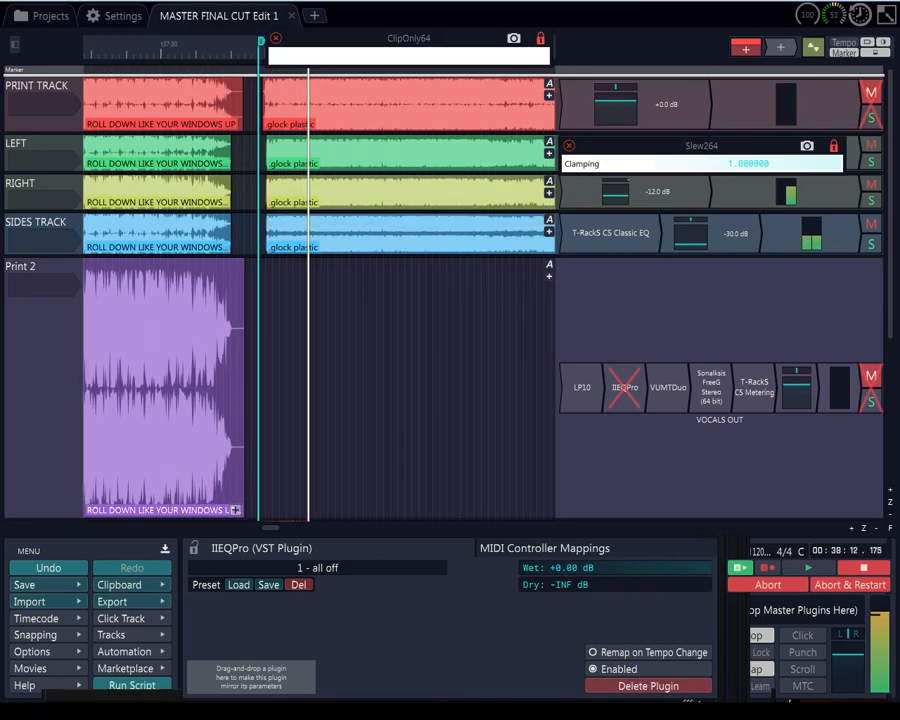
left_click_drag(890, 312, 896, 448)
scroll(318, 325, "up", 5)
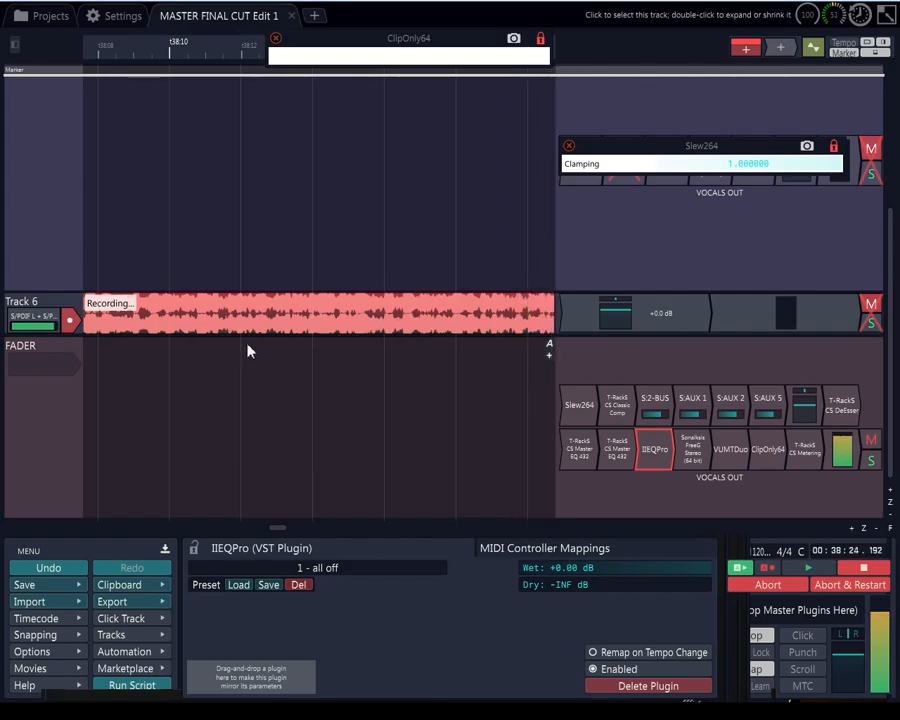
left_click(845, 587)
Show the Scarlett MixControl channel meters and S/PDIF output routing while recording, and move the mixer out of view
left_click_drag(0, 125, 377, 183)
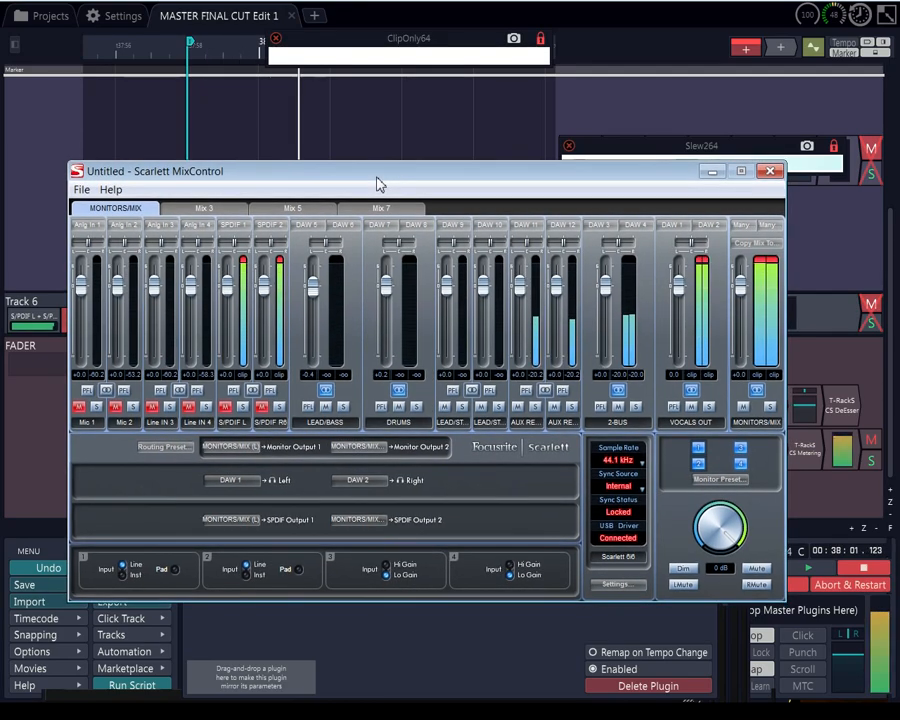
left_click_drag(376, 182, 380, 129)
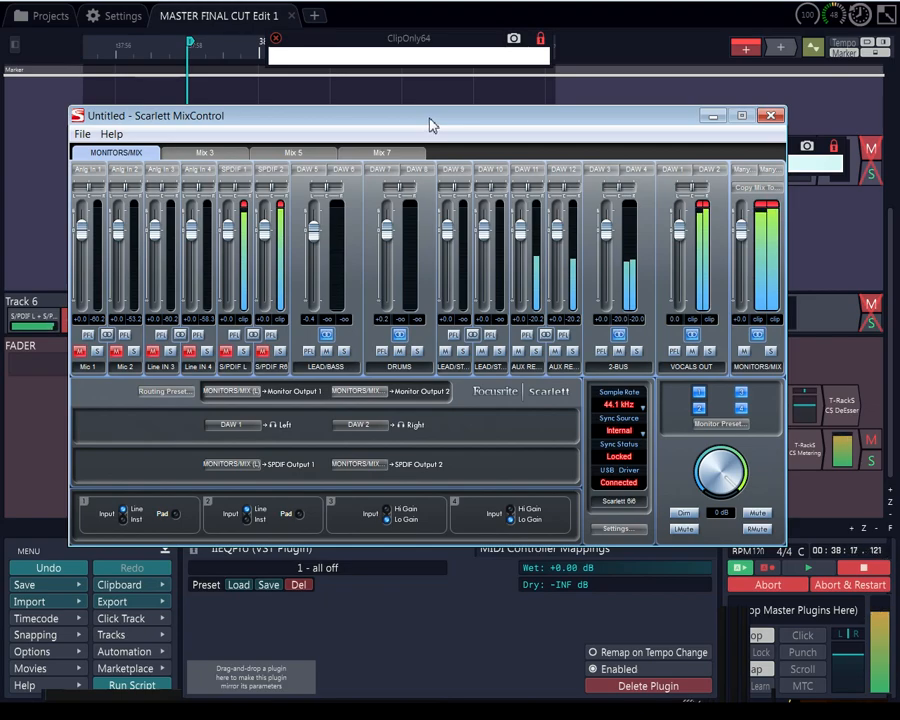
left_click_drag(430, 124, 0, 118)
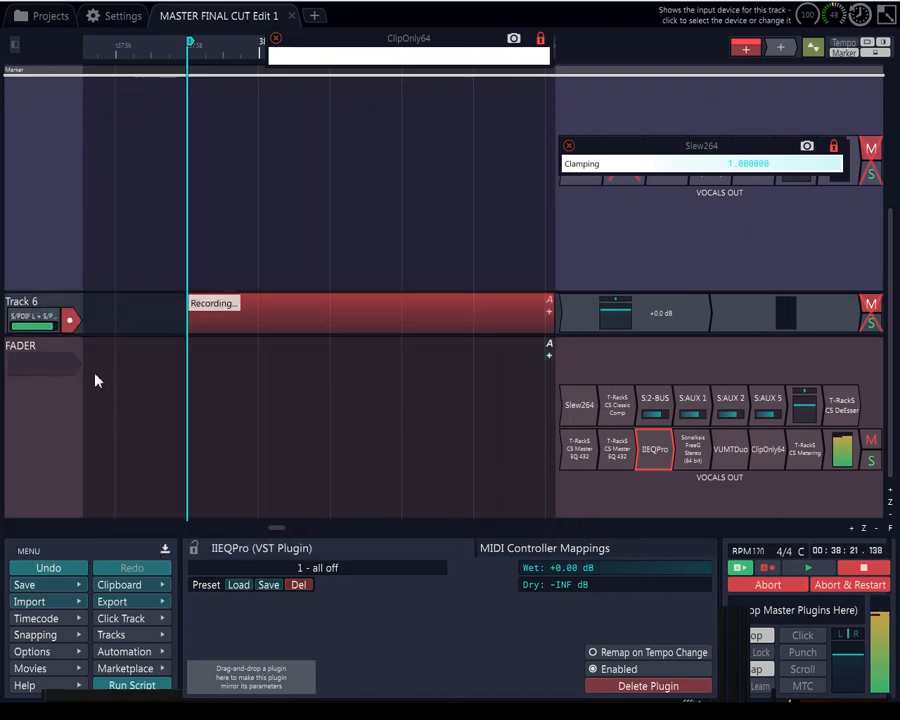
Inspect the S/PDIF L + S/PDIF R input properties and the running recording on Track 6, and abort the take
left_click(22, 316)
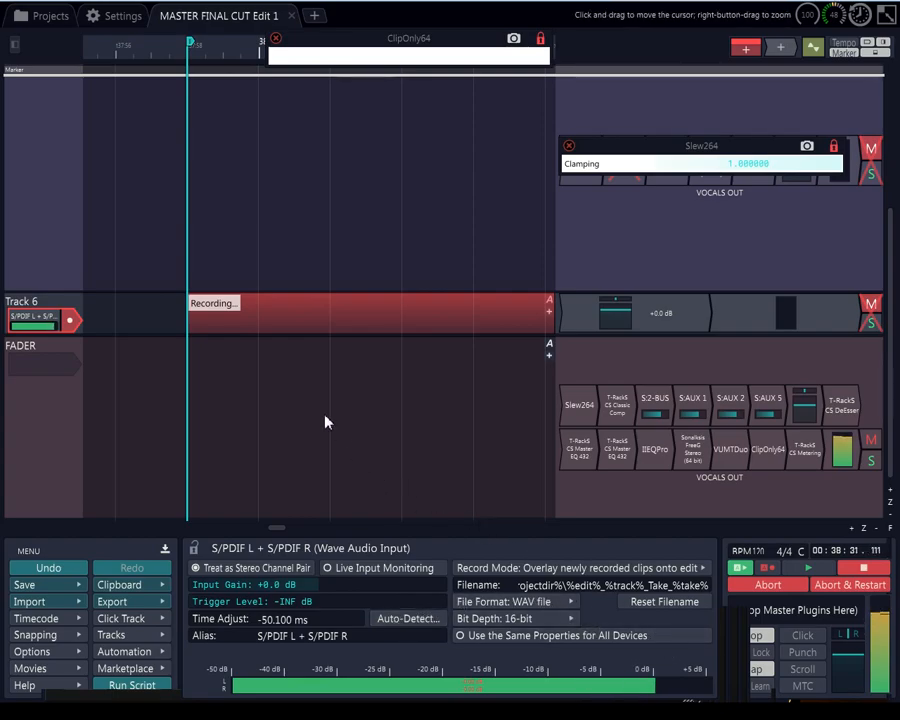
scroll(325, 422, "down", 5)
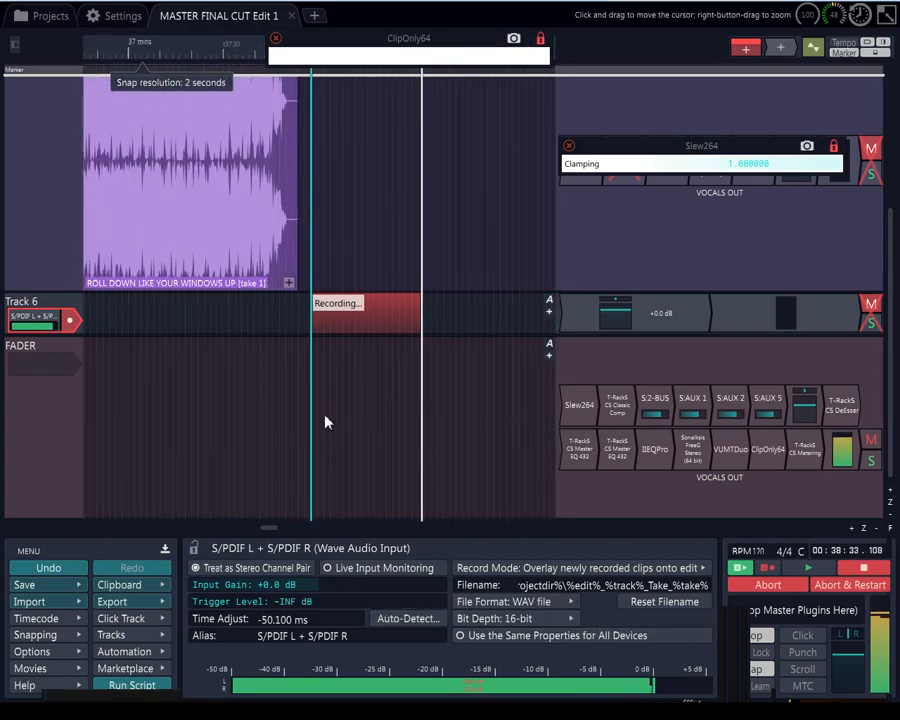
scroll(410, 410, "up", 3)
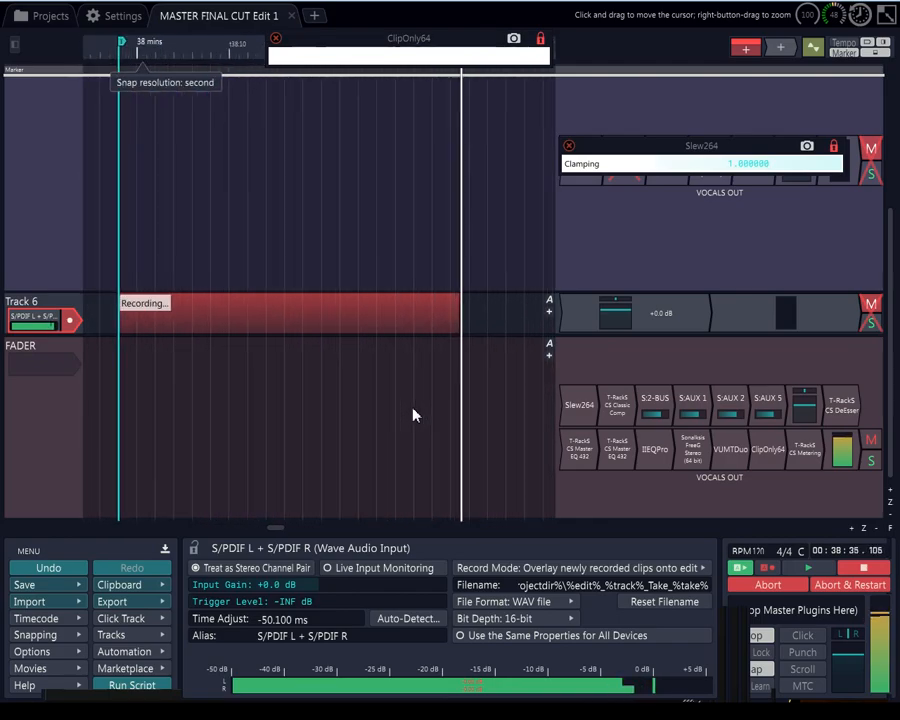
scroll(415, 415, "up", 1)
scroll(415, 415, "down", 1)
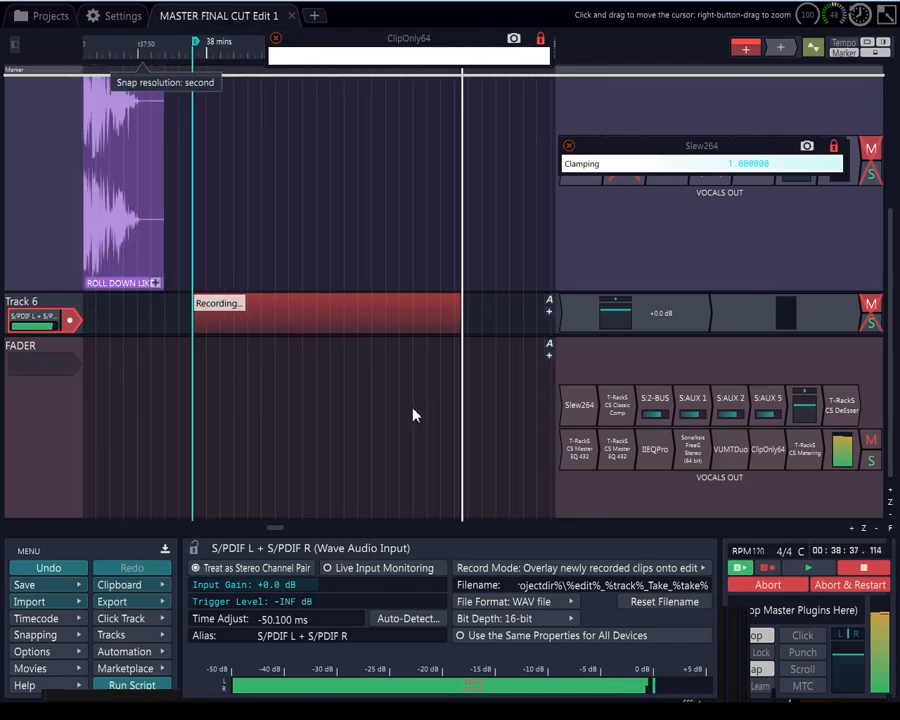
scroll(415, 415, "down", 1)
scroll(415, 415, "down", 1)
scroll(415, 415, "up", 1)
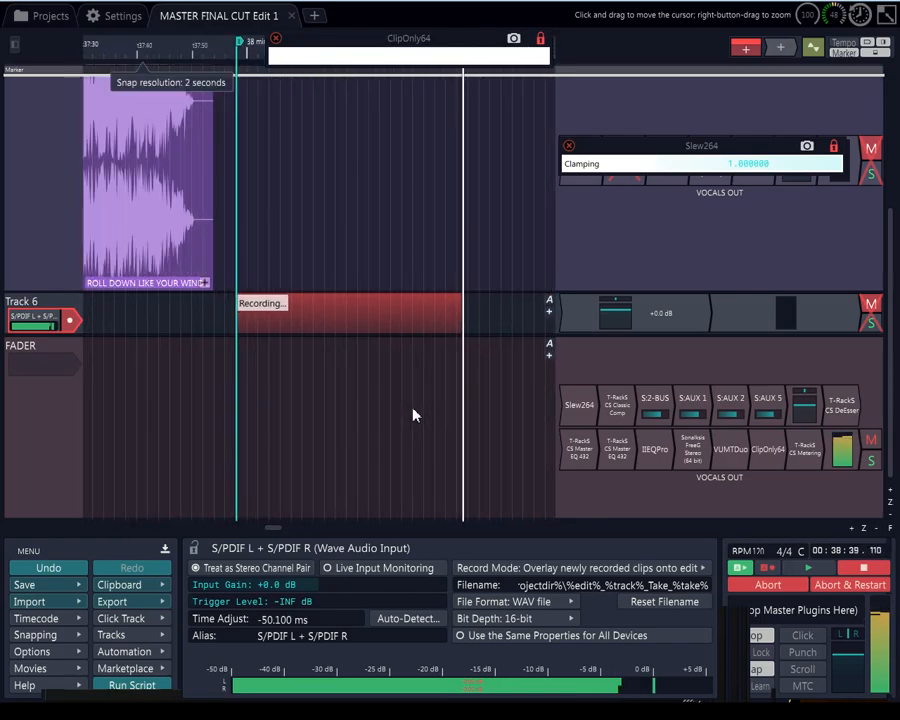
left_click(780, 595)
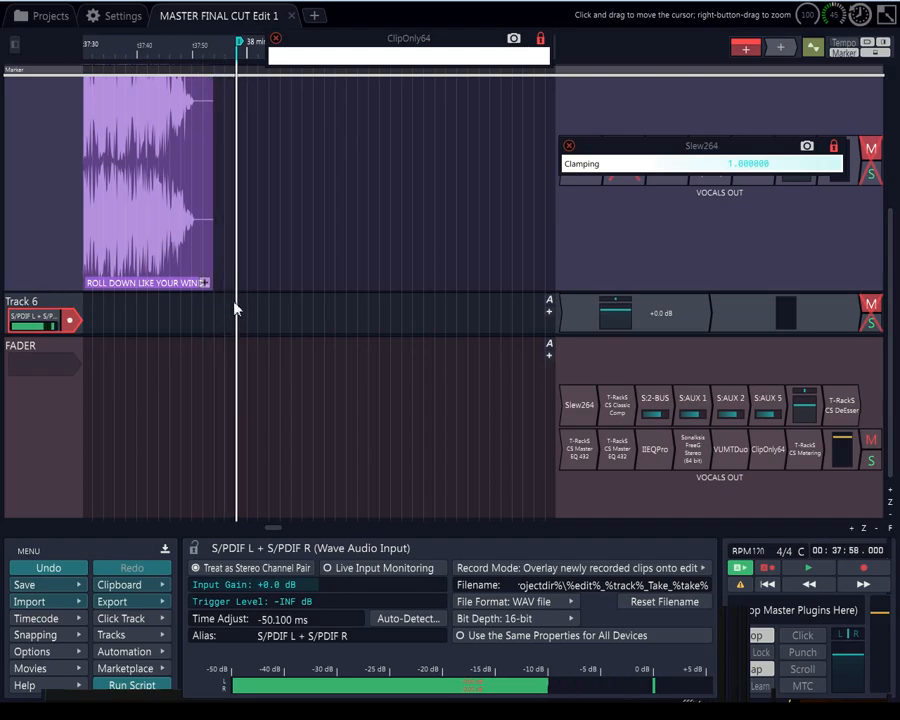
Record a new take of the marked .glock plastic section onto Track 6
left_click(865, 569)
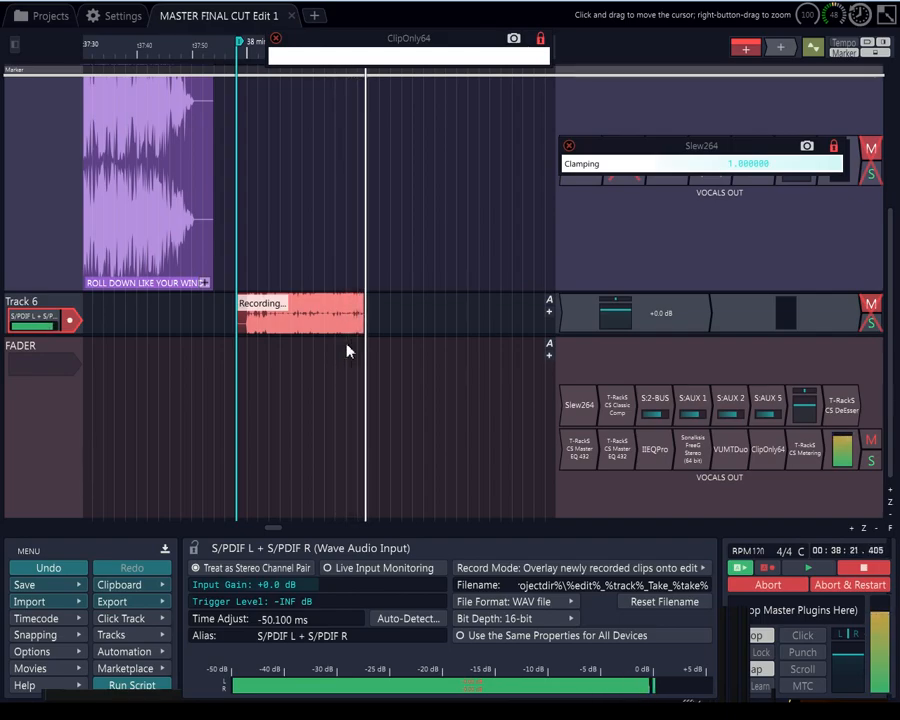
scroll(346, 350, "down", 2)
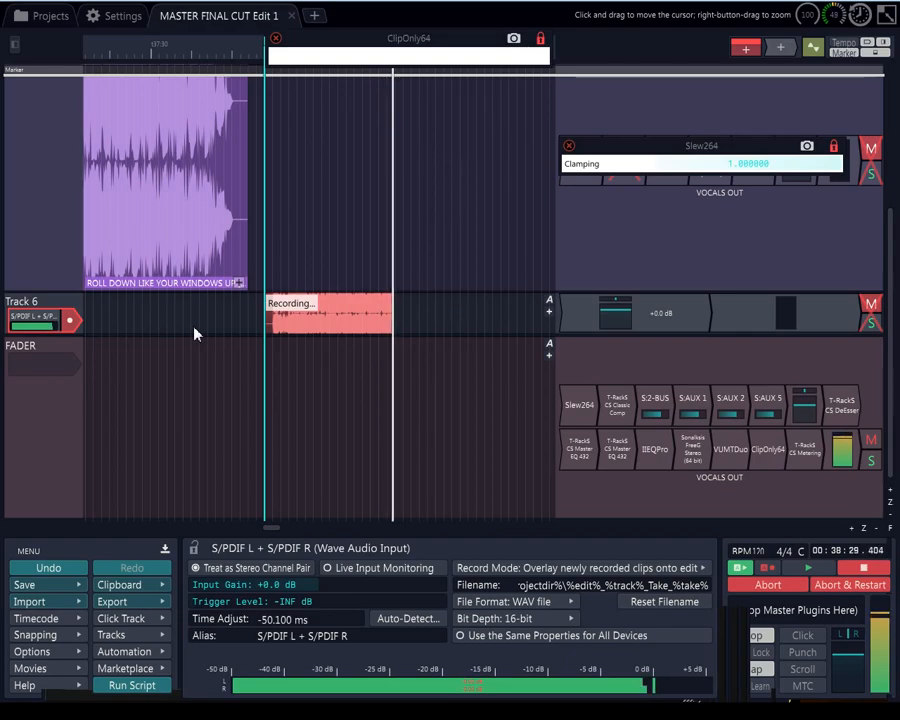
scroll(195, 334, "down", 3)
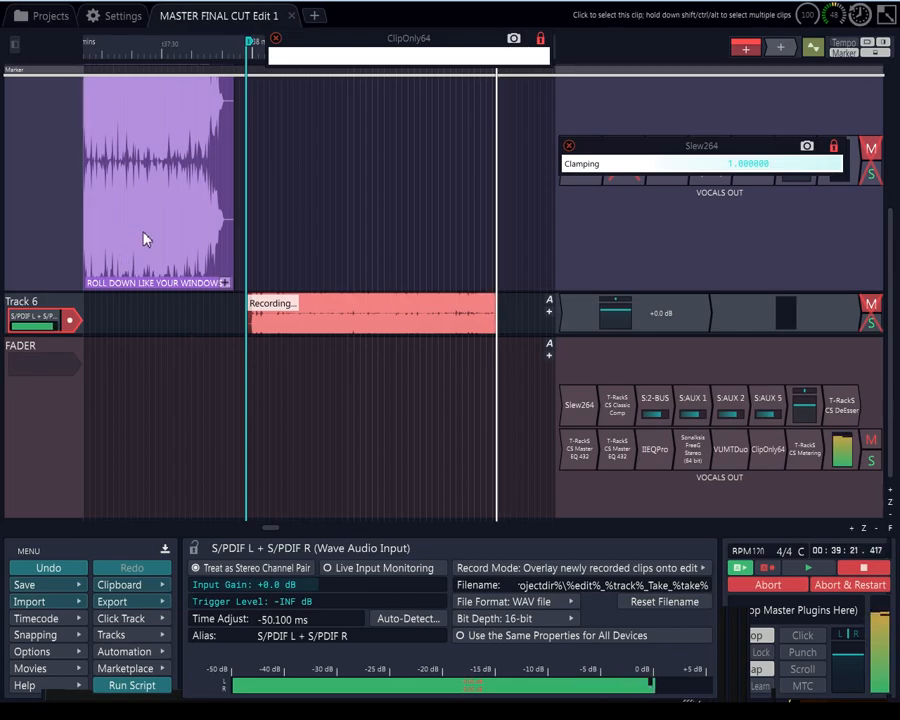
scroll(336, 310, "down", 2)
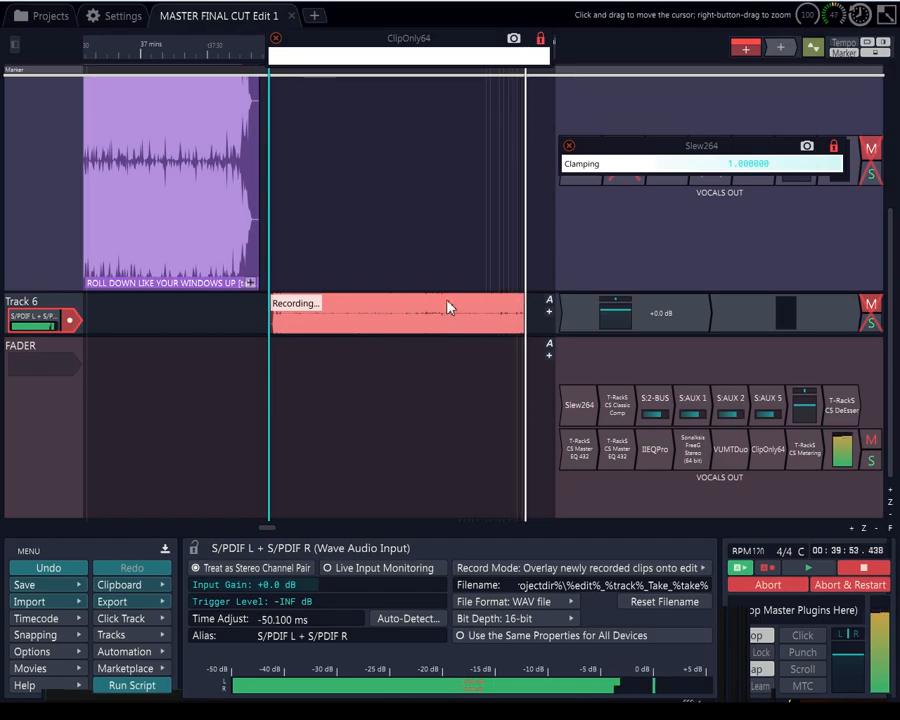
Select the FADER track and examine the growing Track 6 recording against the marked section and neighbouring Print 2 clips
left_click(602, 496)
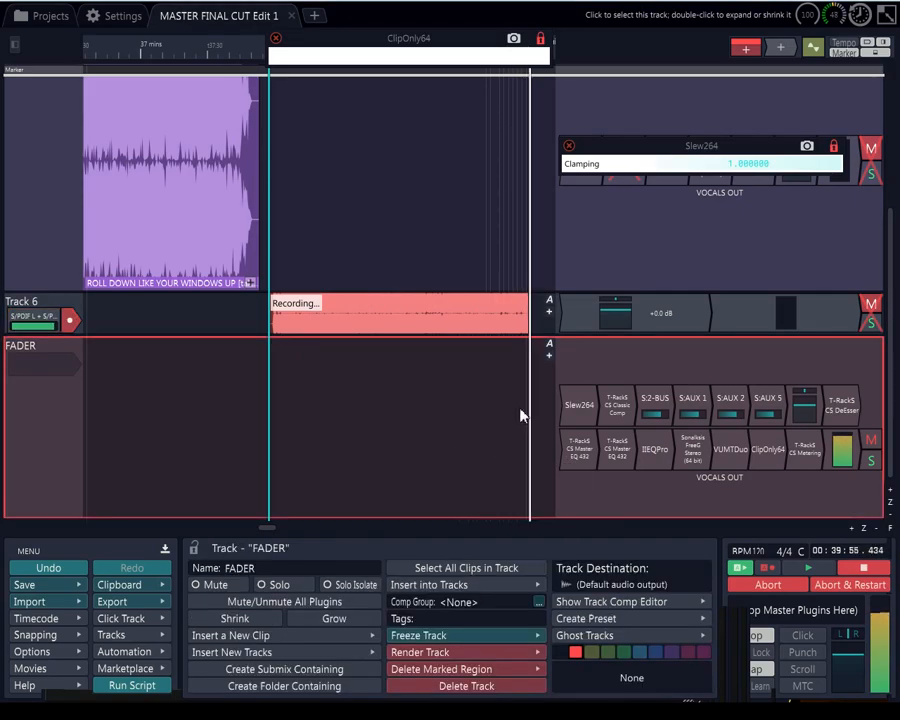
scroll(420, 303, "up", 1)
scroll(455, 317, "up", 1)
scroll(455, 317, "down", 2)
scroll(455, 317, "down", 2)
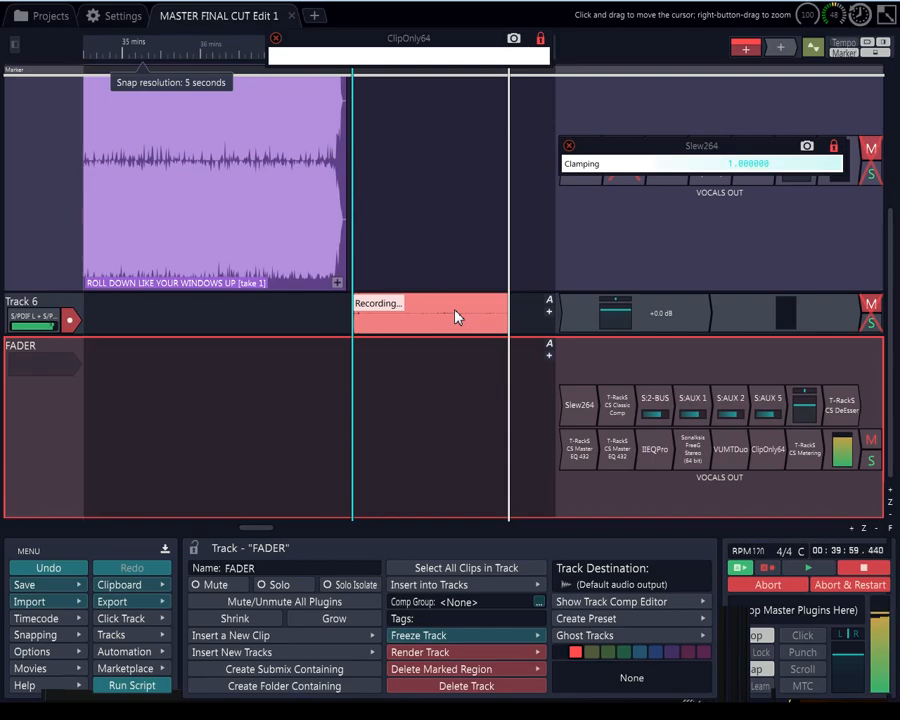
scroll(457, 315, "up", 3)
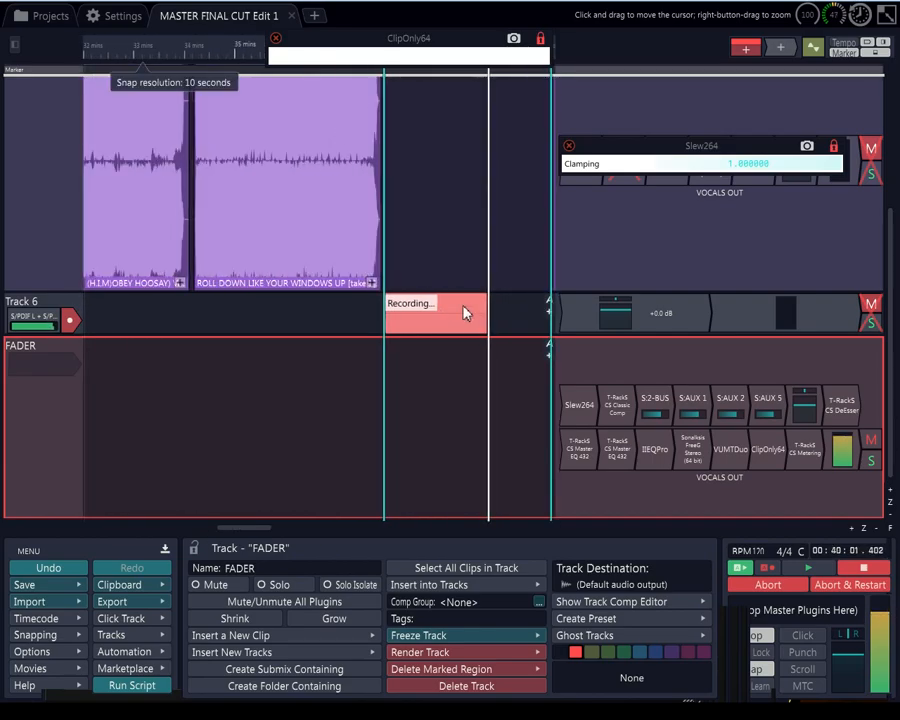
scroll(450, 301, "up", 1)
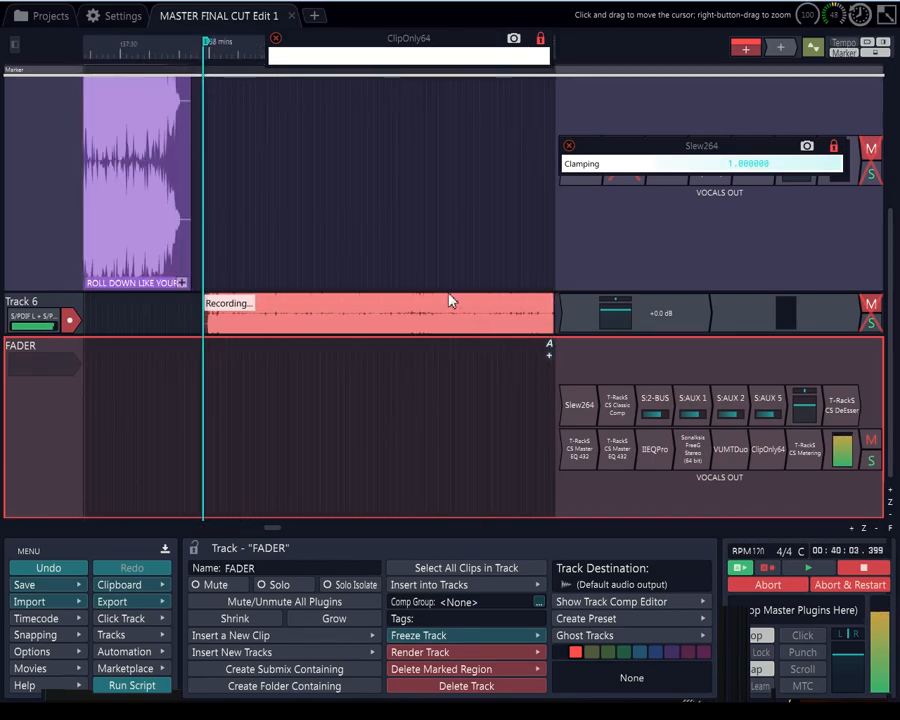
scroll(450, 301, "down", 2)
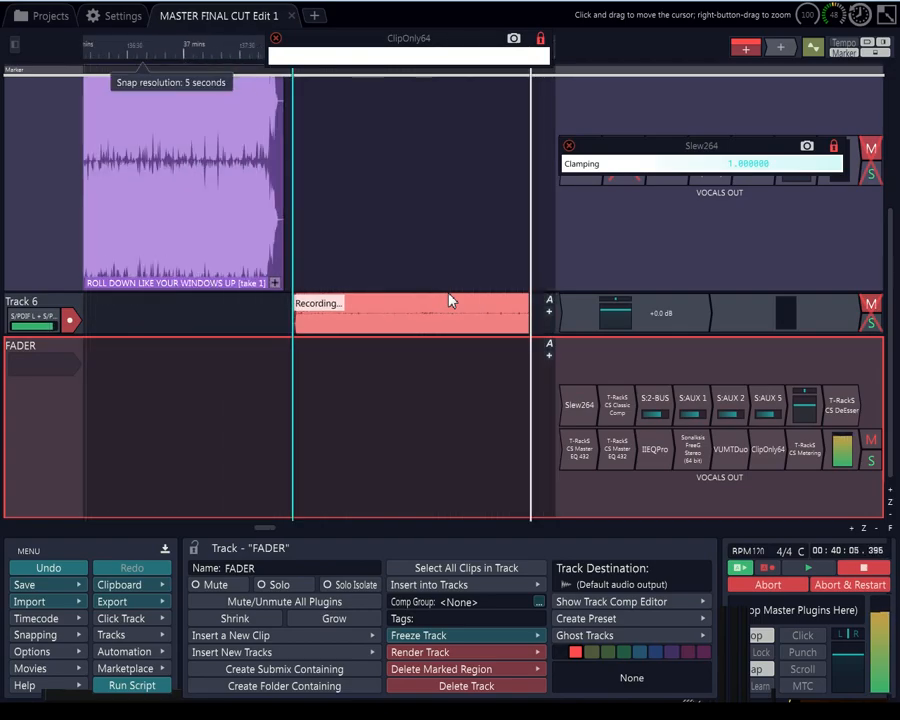
scroll(450, 301, "down", 1)
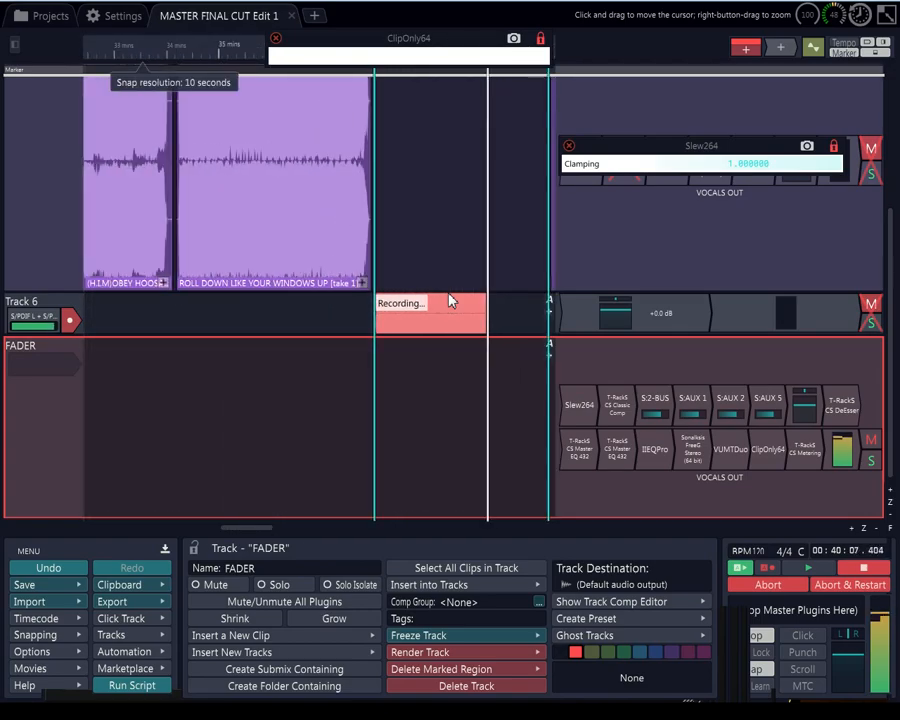
Restart the Track 6 take from the mark-in position and increase the track's height to enlarge its waveform
left_click(848, 588)
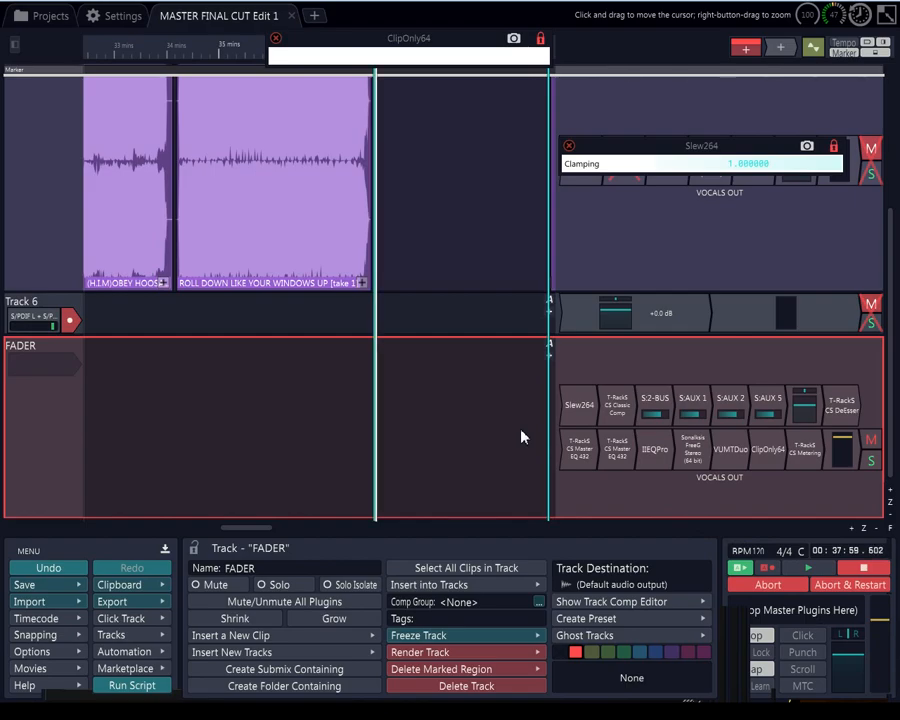
scroll(406, 329, "up", 2)
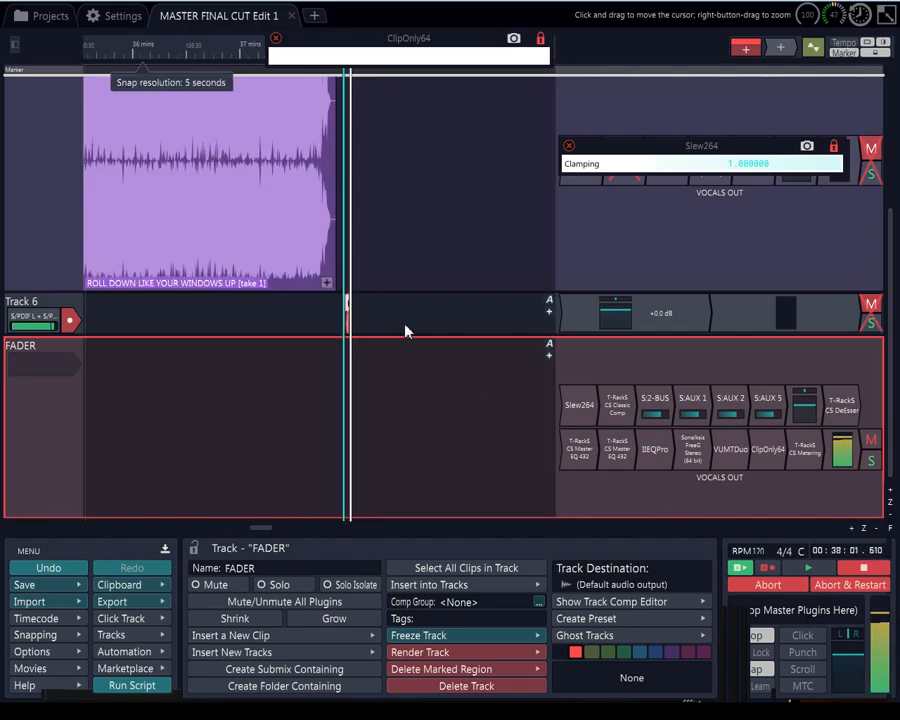
scroll(406, 331, "up", 3)
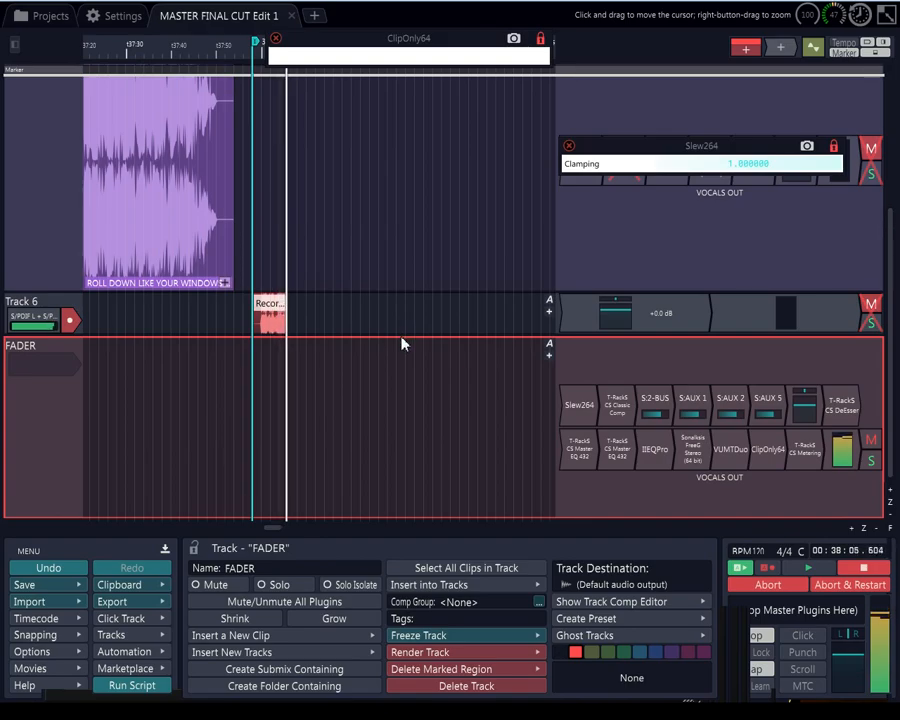
left_click_drag(404, 338, 408, 546)
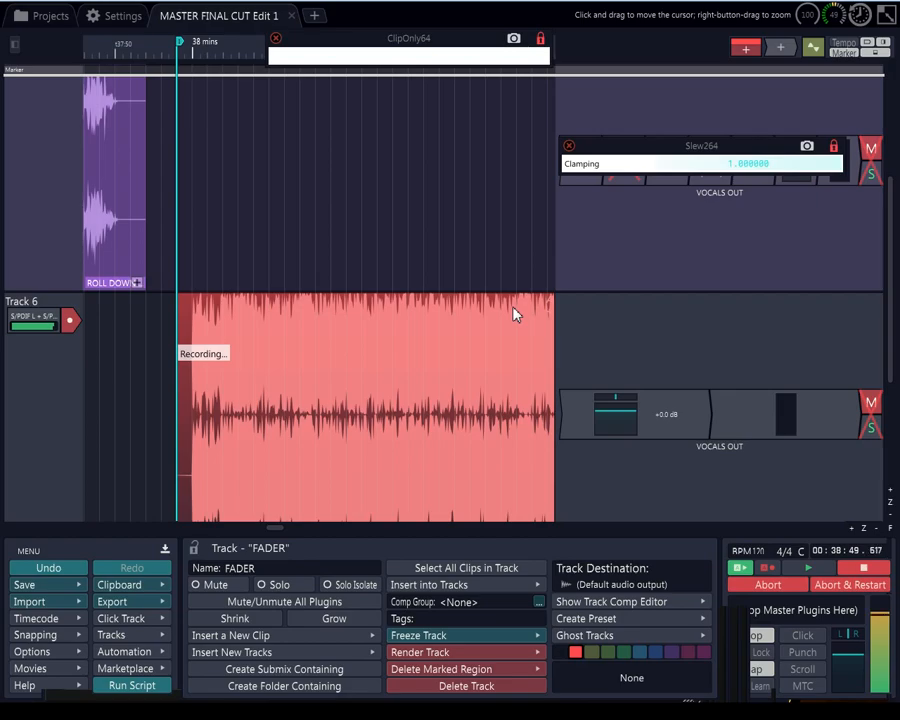
Examine the growing Track 6 recording against the marked section and the neighbouring ROLL DOWN and STILL WOULDN'T FEEL U clips
scroll(513, 308, "down", 4)
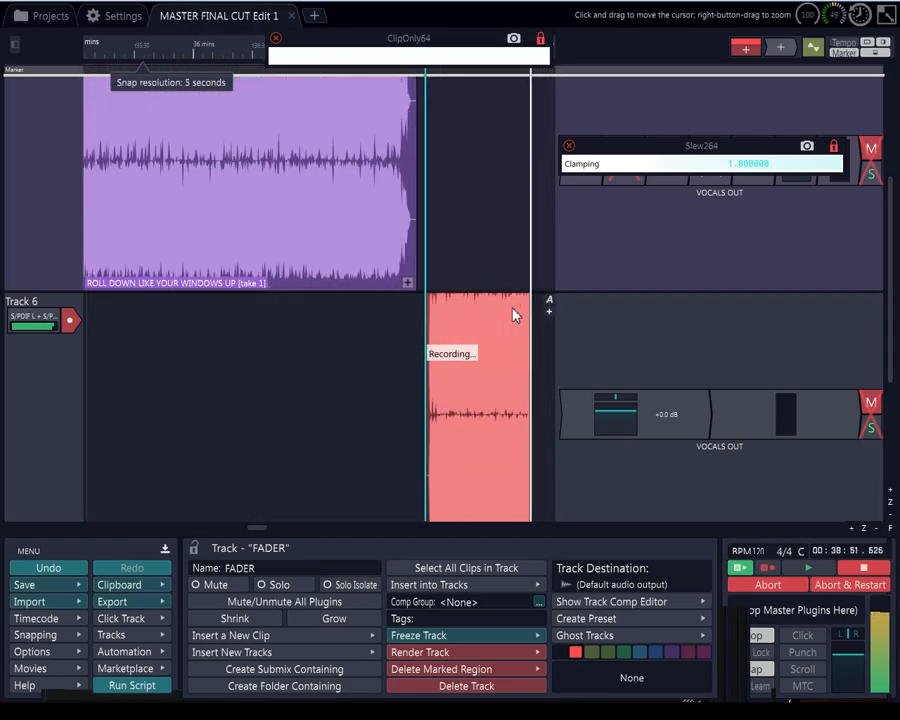
scroll(513, 314, "down", 5)
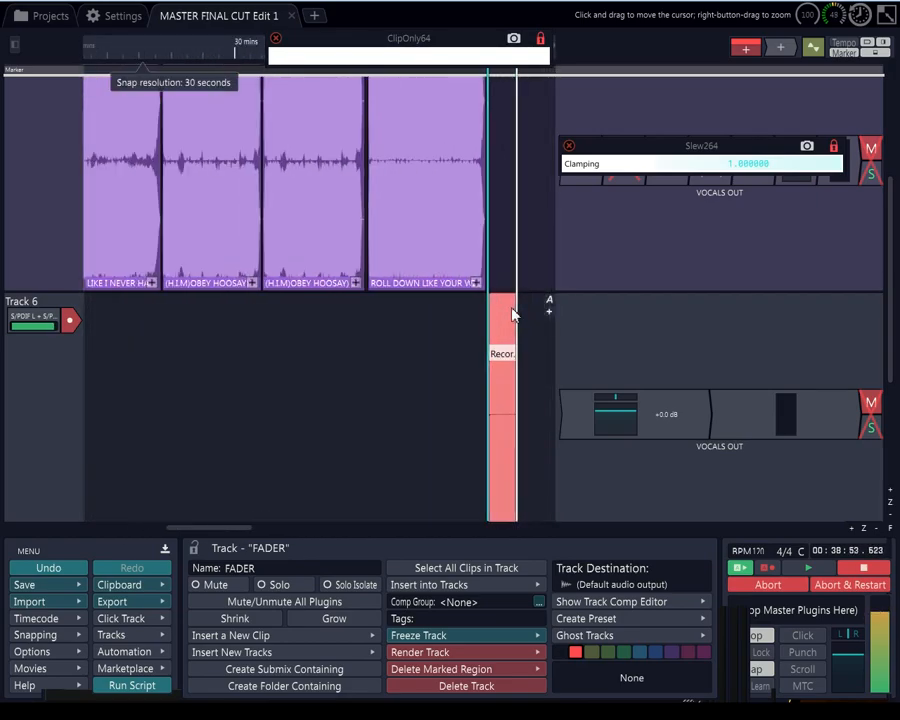
scroll(513, 314, "up", 6)
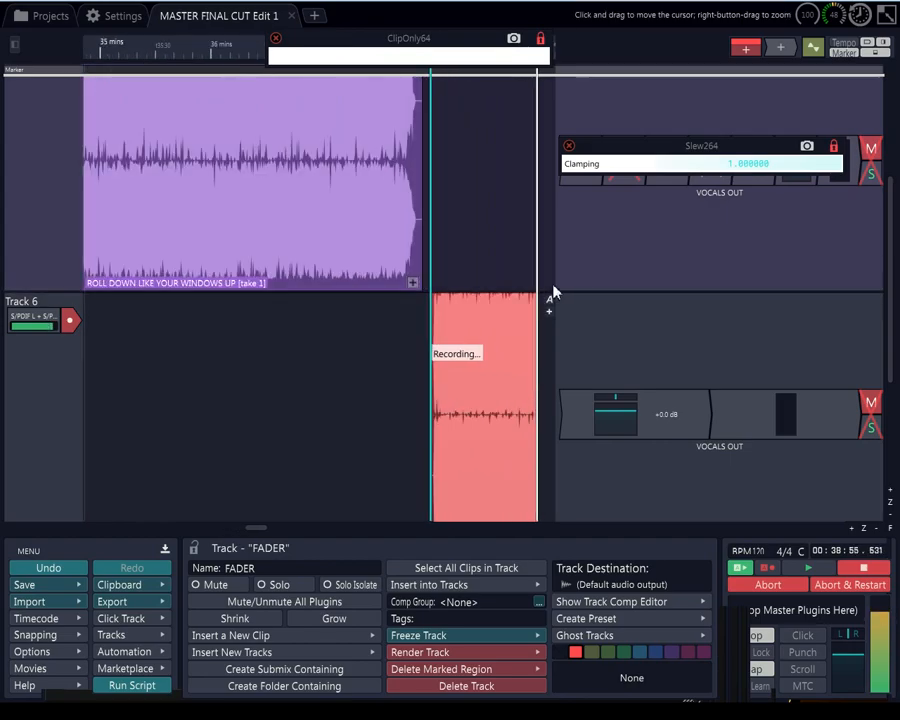
scroll(532, 275, "down", 2)
scroll(394, 398, "up", 1)
scroll(394, 398, "down", 4)
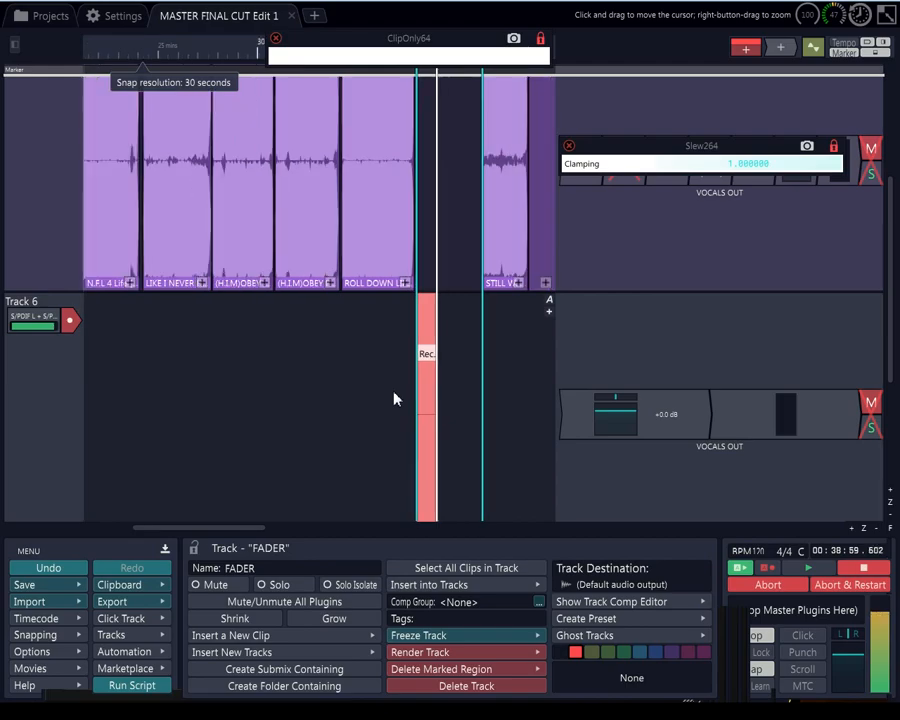
scroll(476, 350, "up", 3)
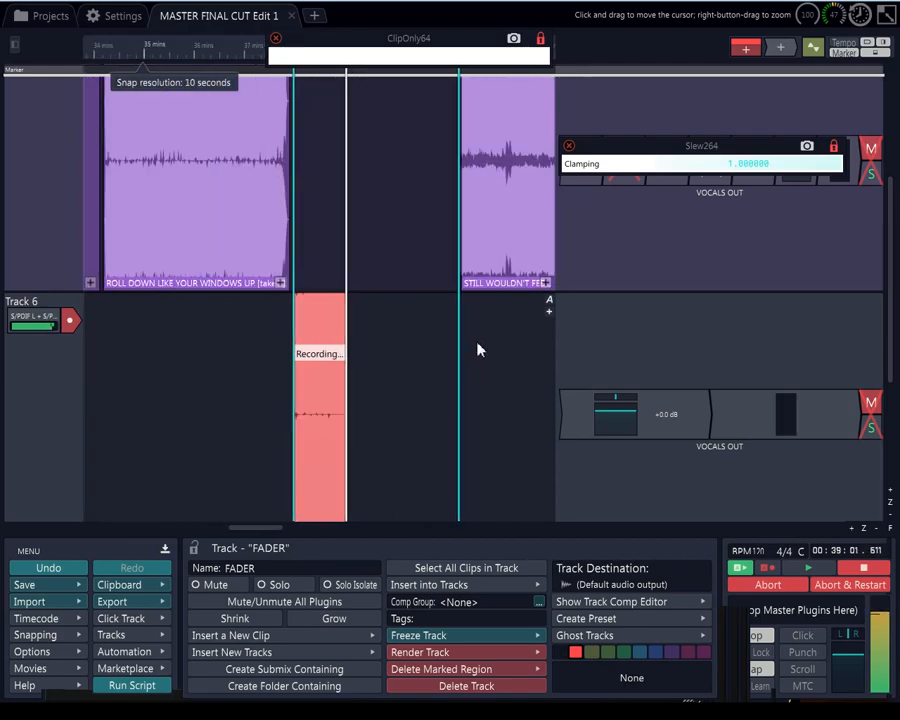
scroll(478, 350, "up", 3)
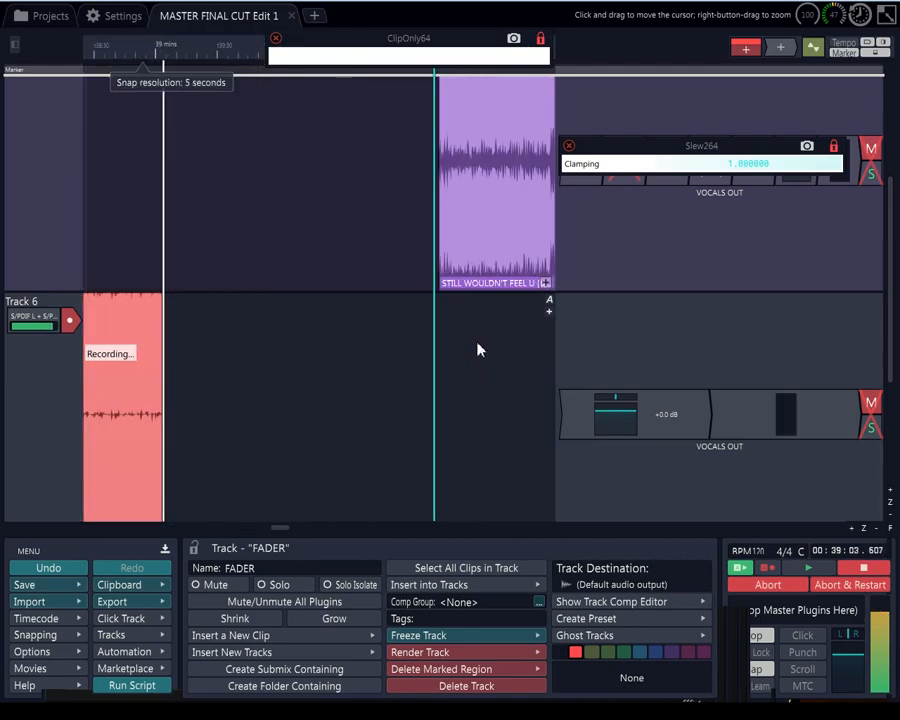
scroll(478, 350, "up", 1)
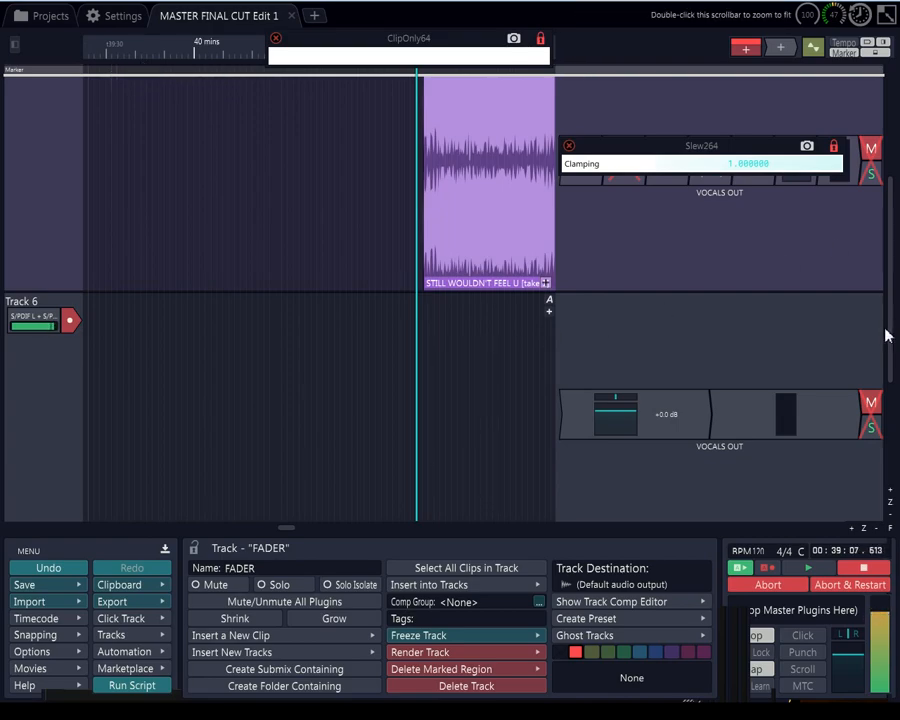
Let the Track 6 take run past the song's fade-out and stop the recording near the mark-out position
left_click_drag(889, 328, 895, 355)
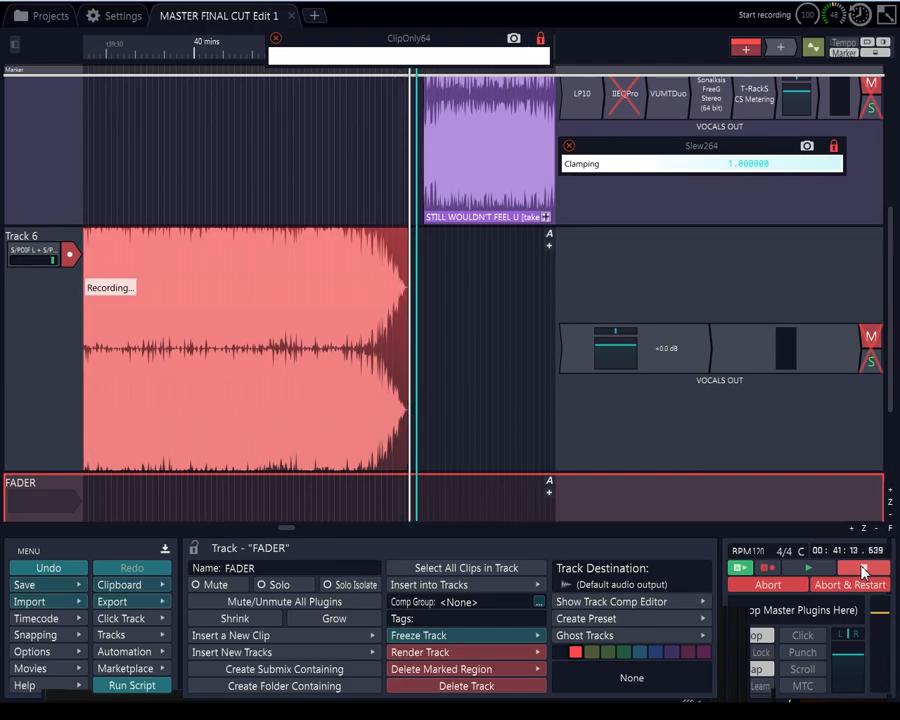
left_click(864, 572)
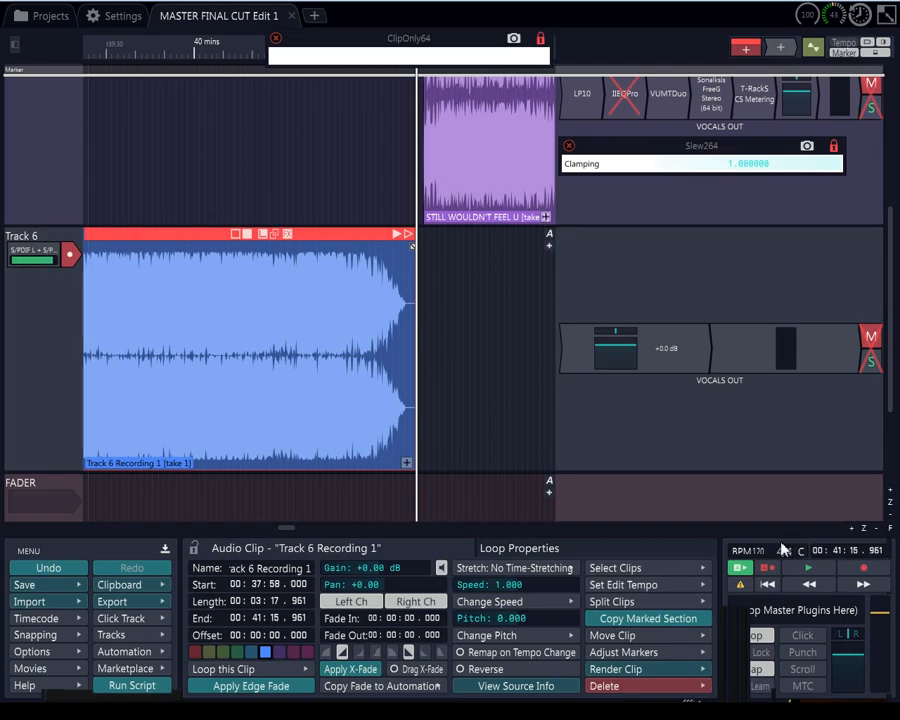
Move the recorded Track 6 clip up into the marked gap on Print 2 and colour it purple like its neighbours
scroll(212, 281, "down", 5)
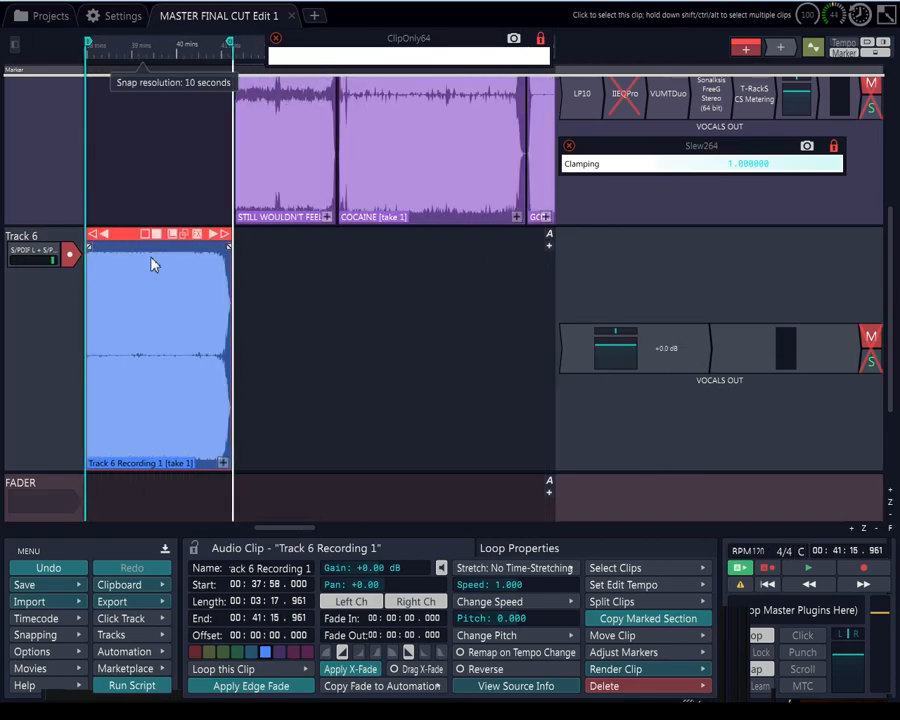
left_click(170, 300)
left_click_drag(169, 300, 120, 297)
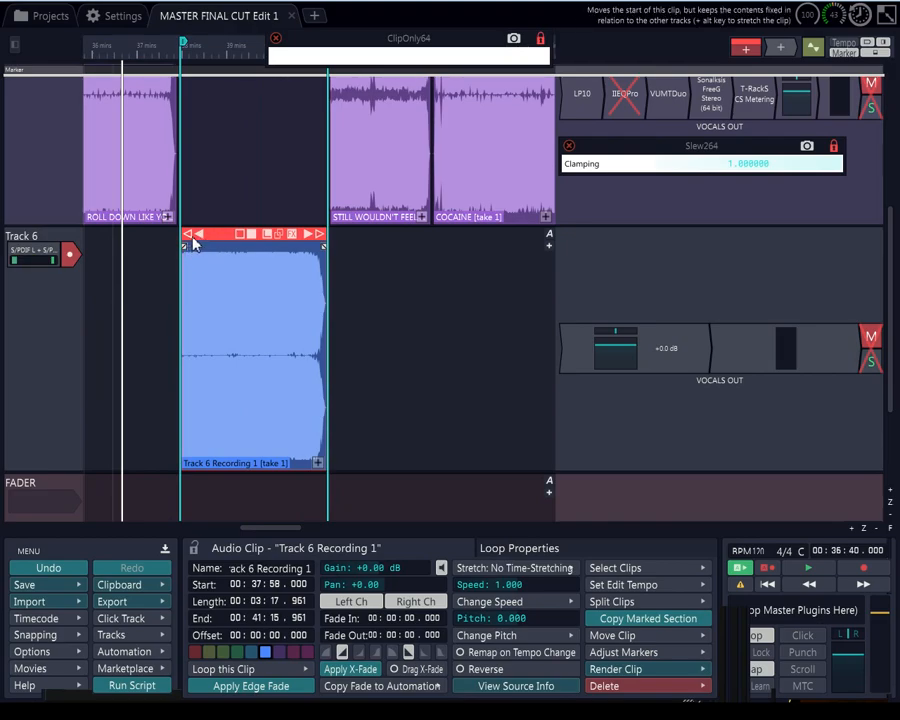
left_click_drag(218, 236, 212, 210)
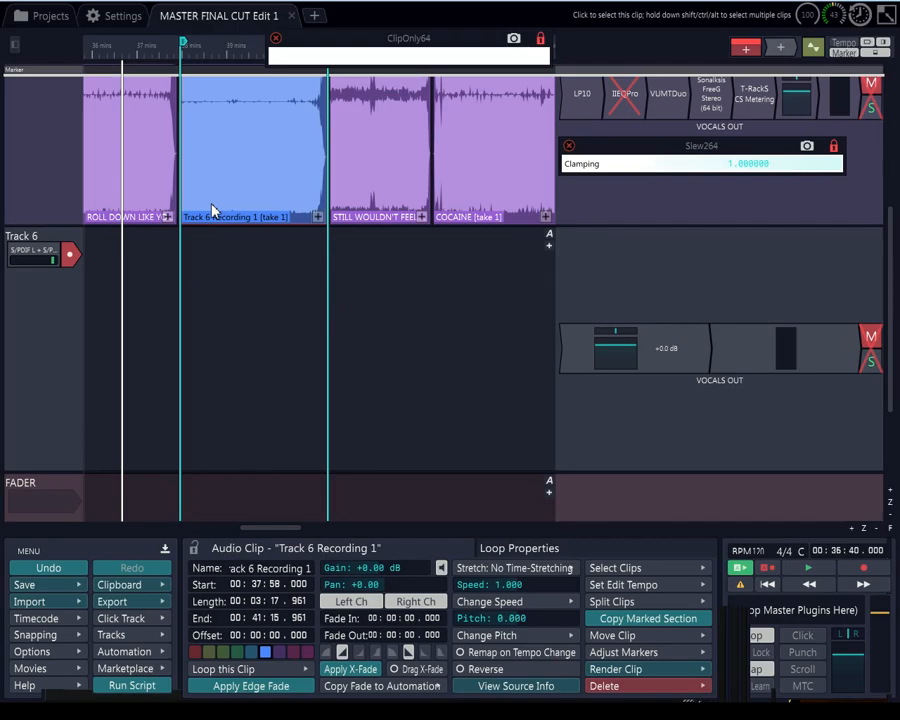
left_click(278, 652)
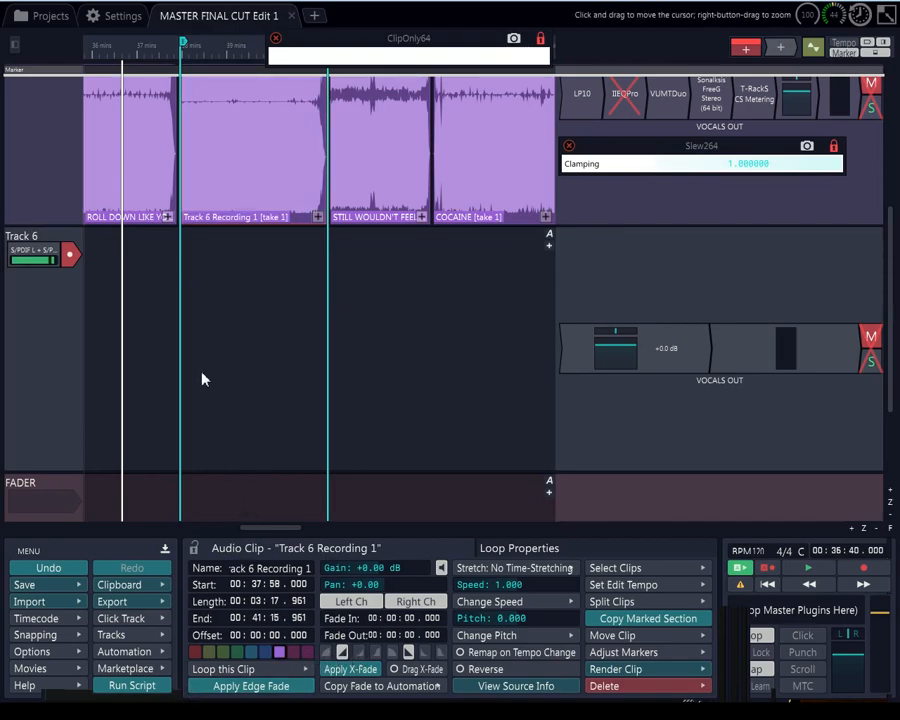
Copy the clip name from the SIDES TRACK and rename the newly placed Print 2 clip as .glock plastic
scroll(199, 311, "down", 2)
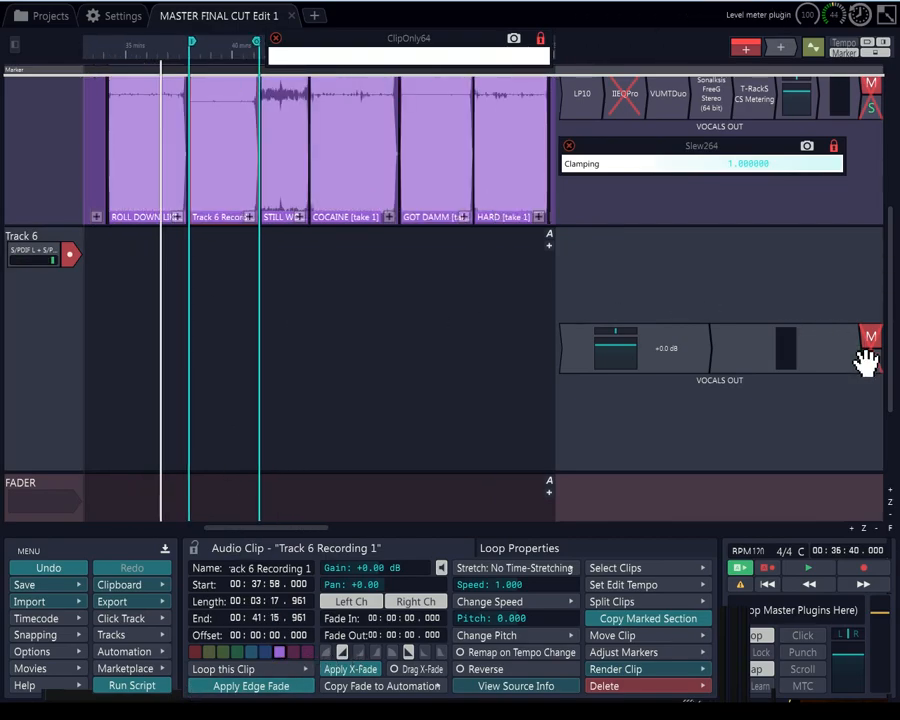
scroll(896, 378, "up", 5)
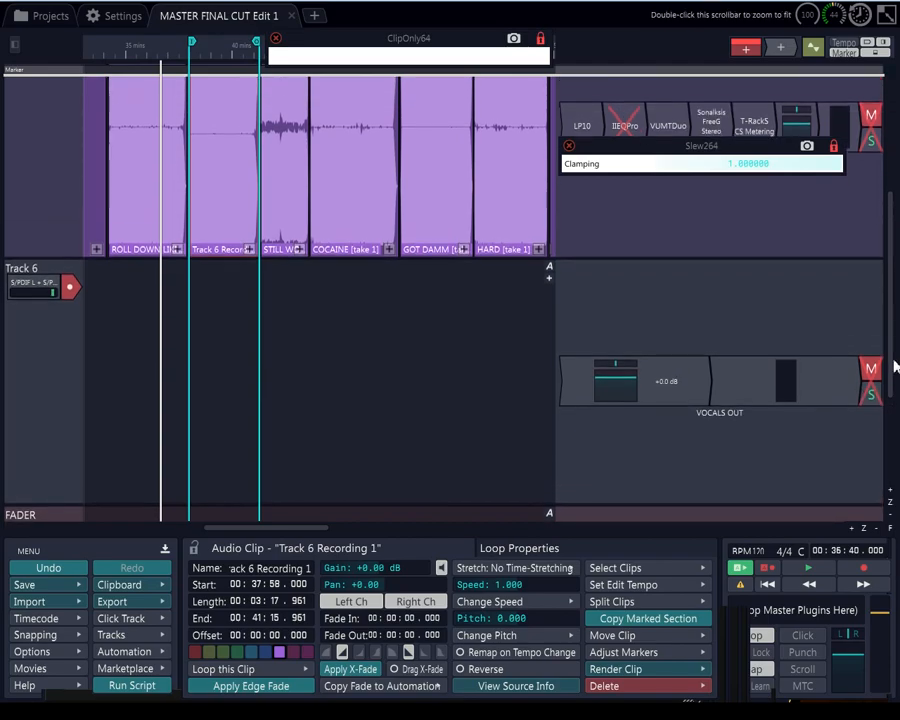
left_click(222, 208)
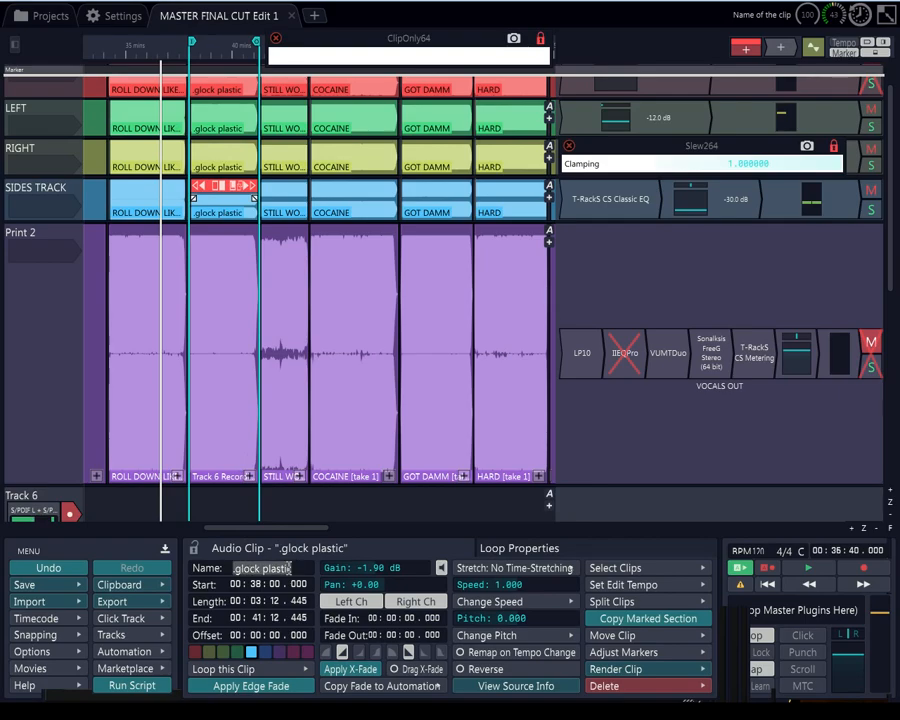
left_click(229, 430)
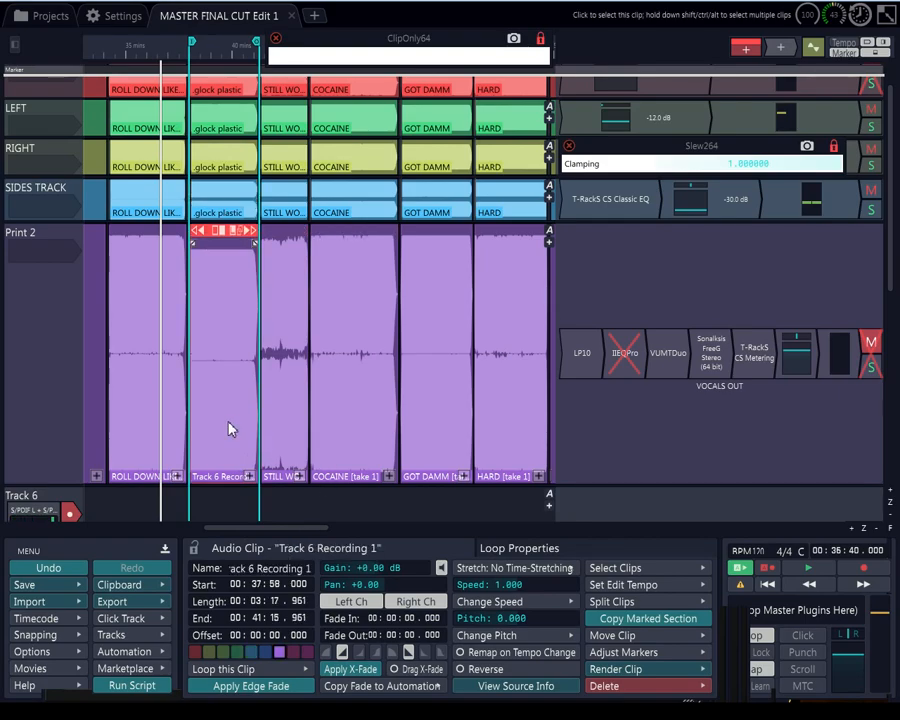
left_click(276, 568)
type(".glock plastic")
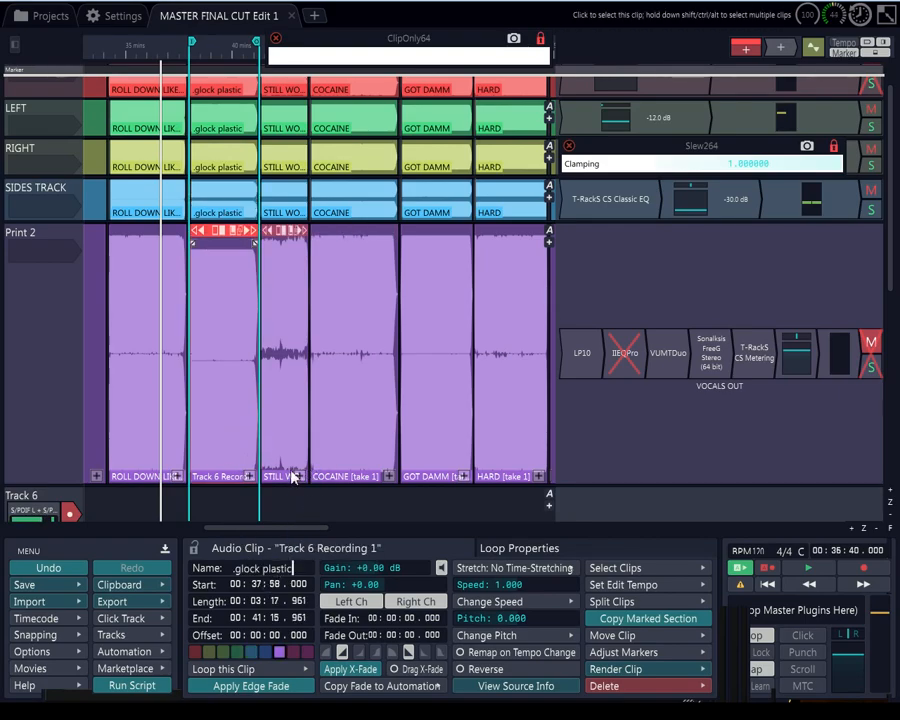